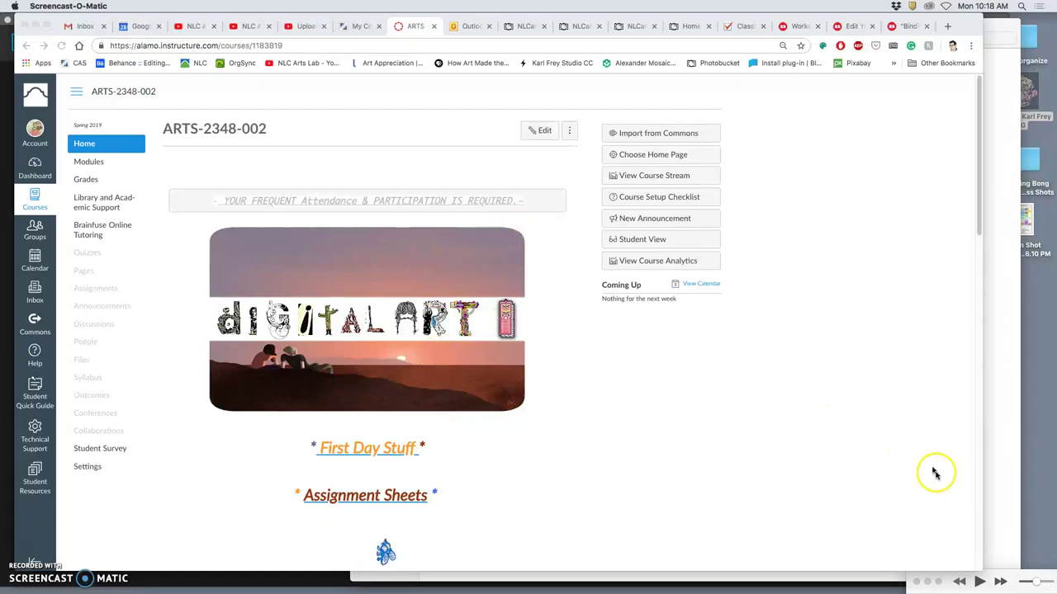
Narrow and shift the Chrome window, then open Assignment Sheets and preview the Assignment #7 PDF.
left_click_drag(982, 571, 775, 564)
left_click_drag(758, 15, 900, 14)
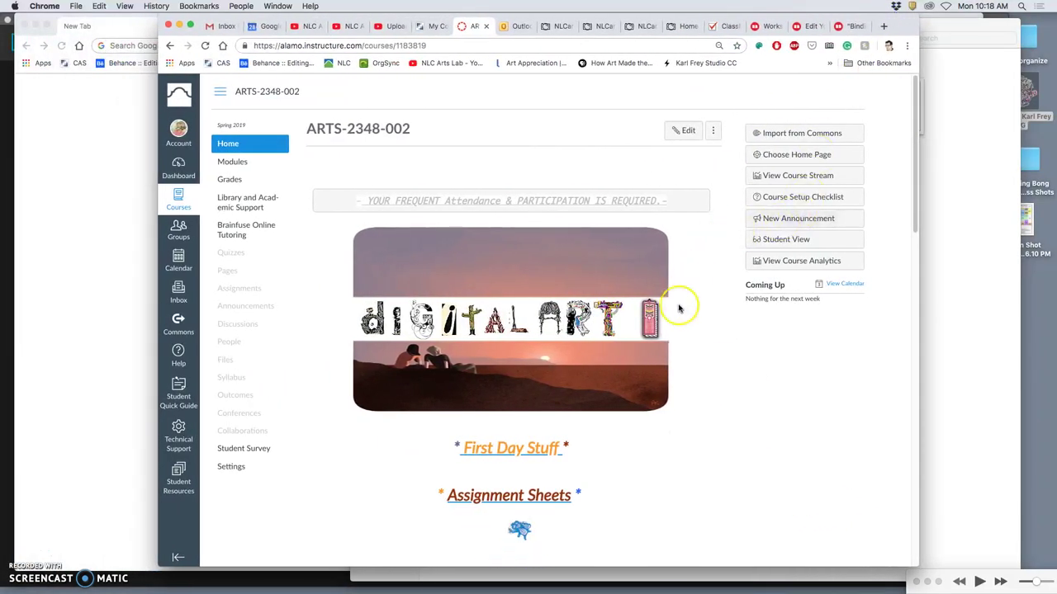
left_click(528, 497)
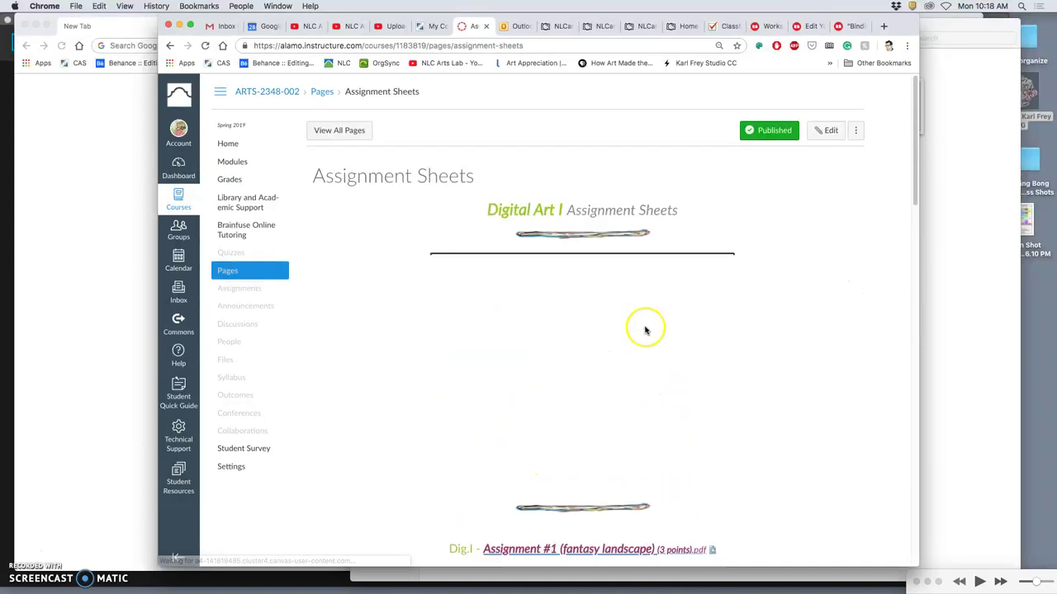
scroll(646, 329, "down", 10)
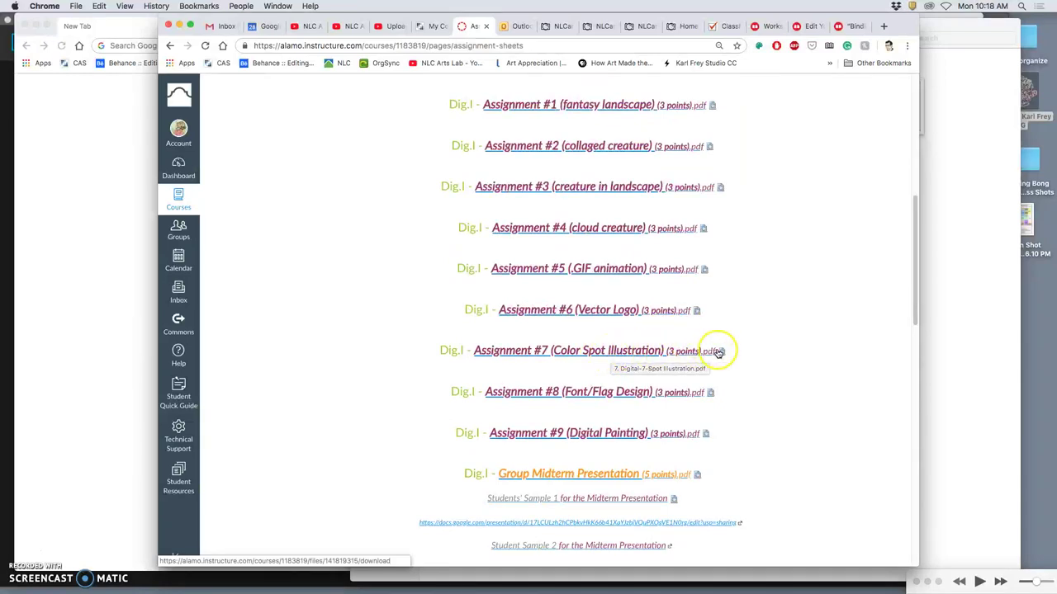
left_click(722, 352)
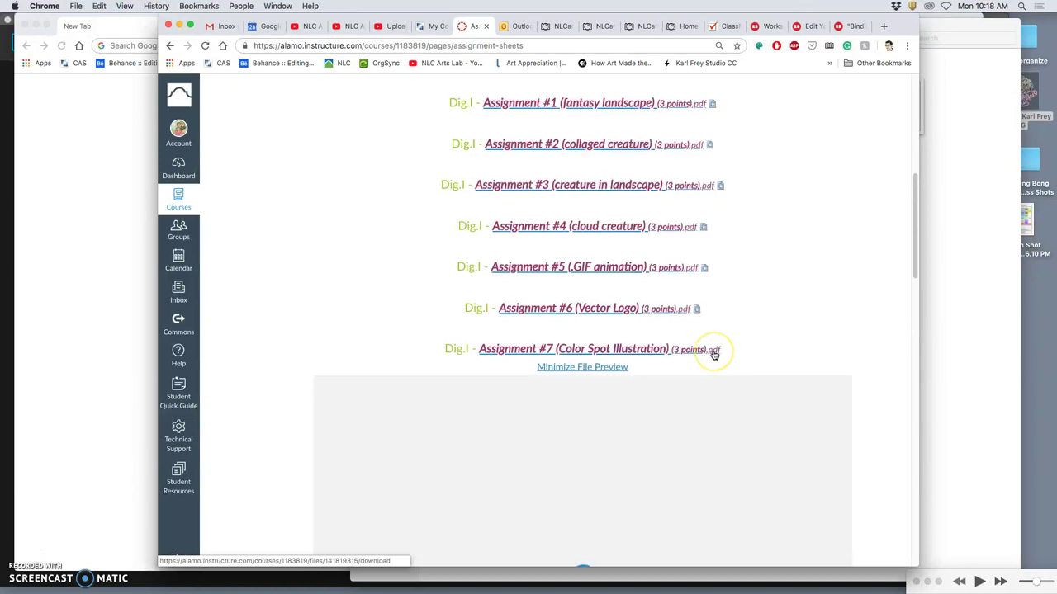
Read the Color Spot Illustration PDF's grading rubric, Policies, Tips and Dig. Format requirements.
scroll(717, 355, "down", 5)
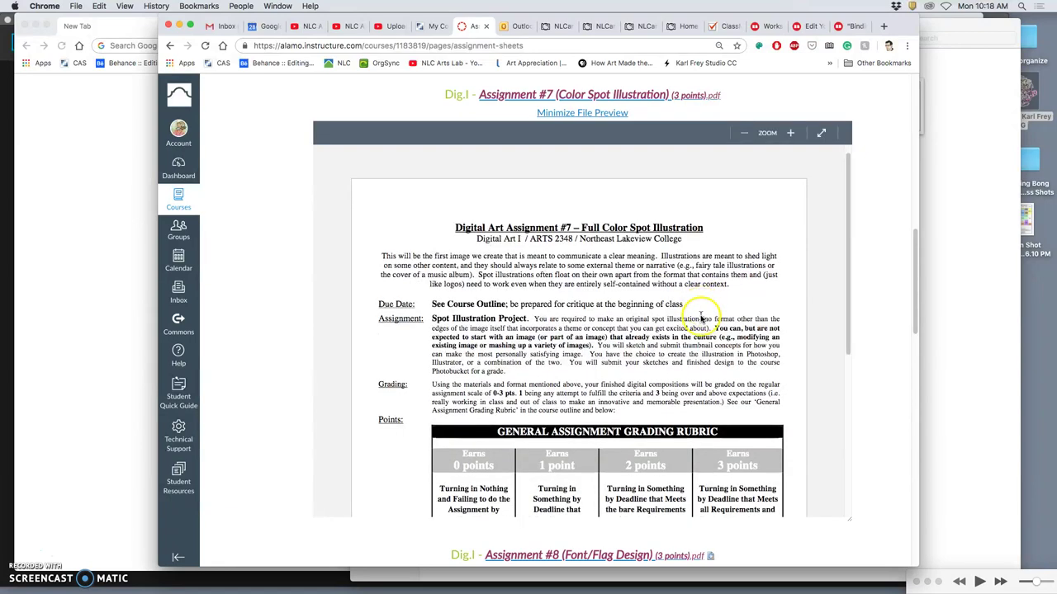
scroll(701, 319, "down", 3)
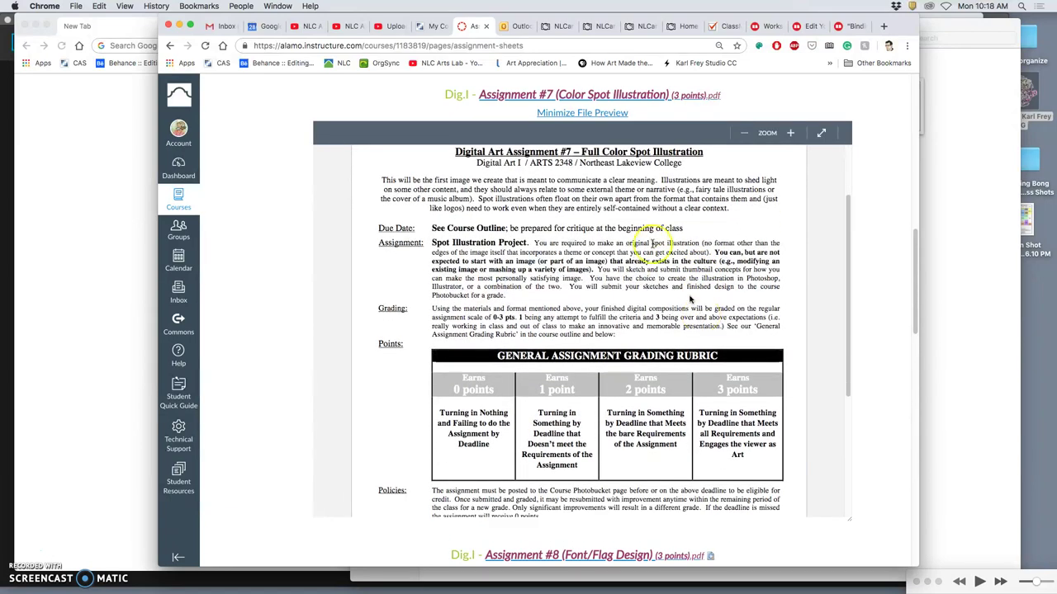
scroll(652, 237, "up", 3)
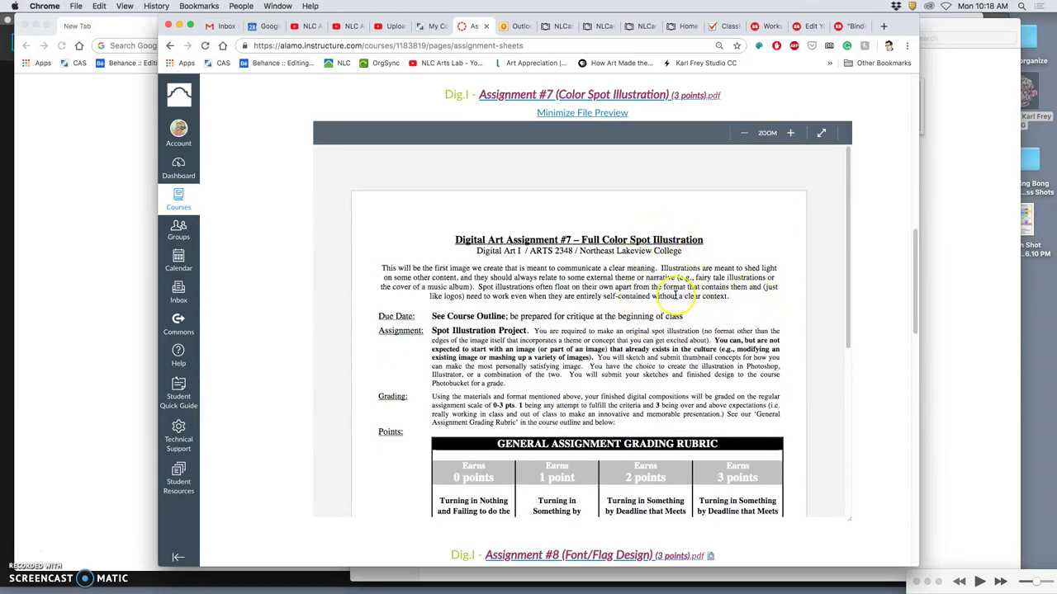
scroll(676, 295, "down", 5)
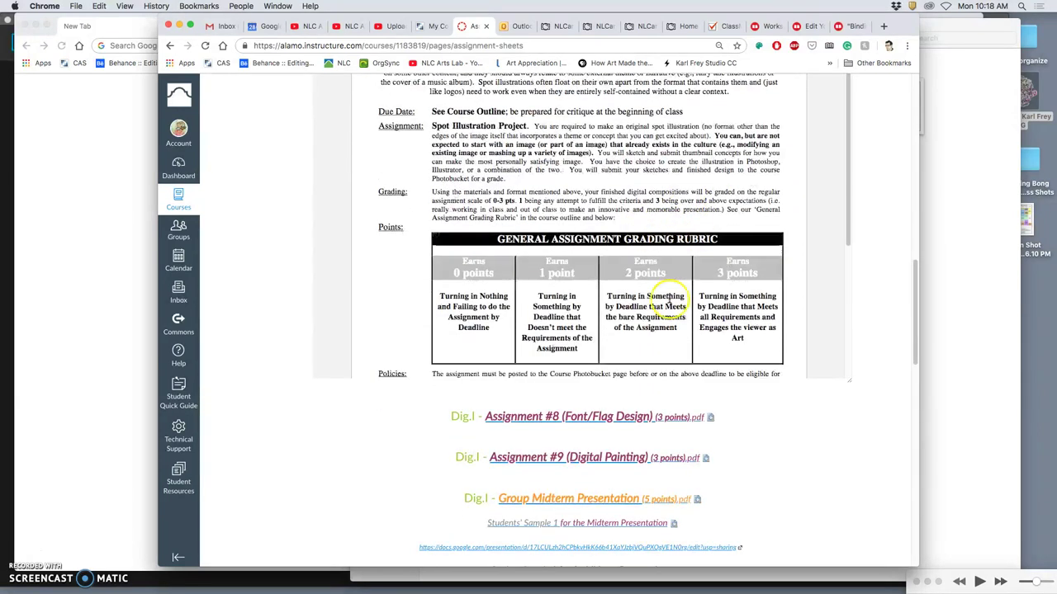
scroll(667, 301, "down", 4)
scroll(669, 297, "up", 3)
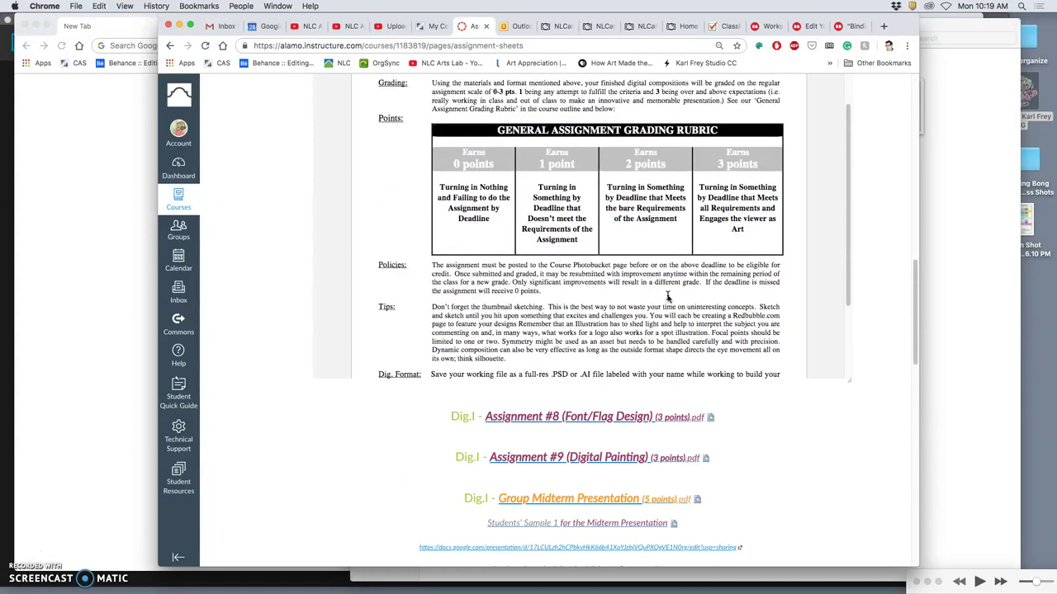
left_click(684, 297)
scroll(658, 284, "down", 3)
scroll(670, 281, "down", 1)
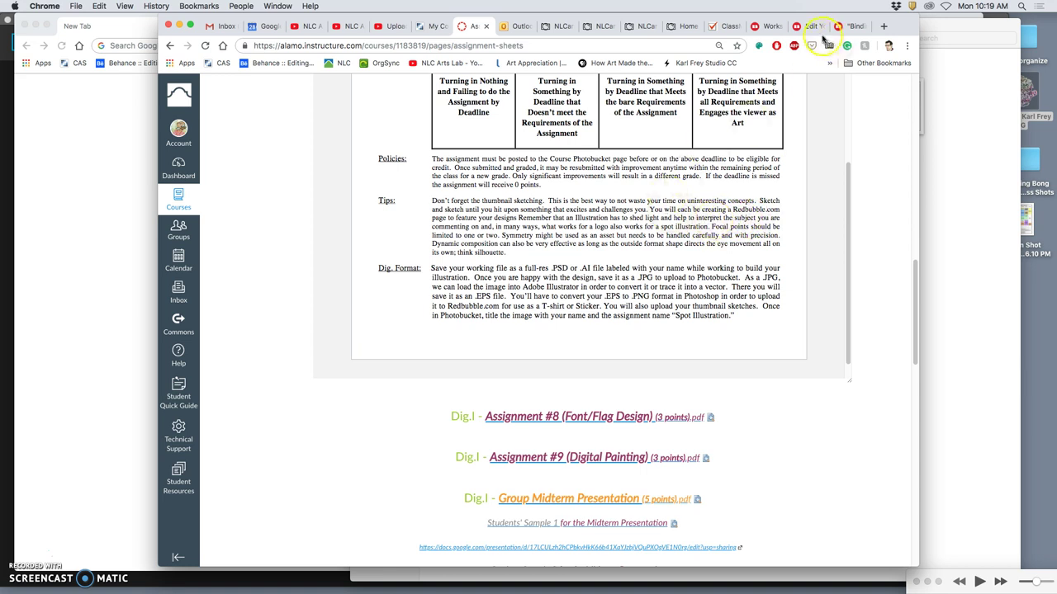
View the Binding of Isaac Spot Design as a Redbubble sticker, then as the $17.66 Unisex T-Shirt.
left_click(845, 29)
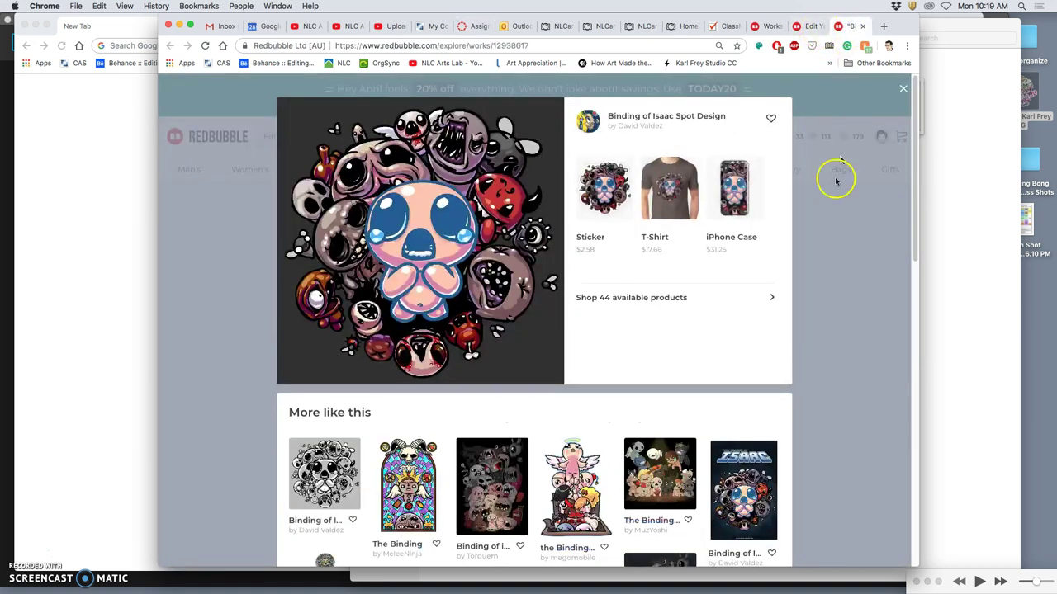
left_click(602, 202)
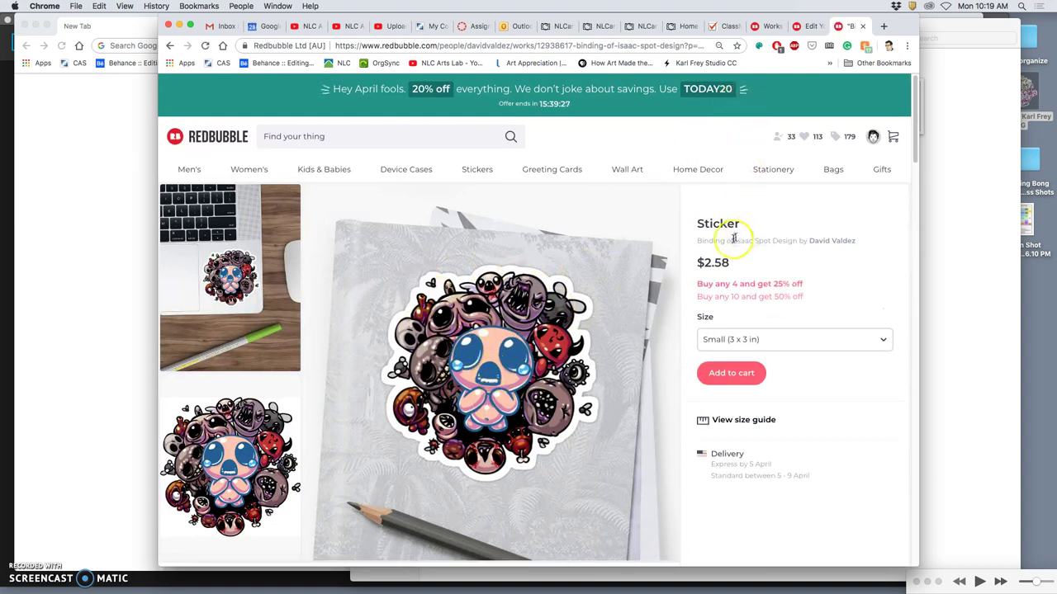
scroll(697, 264, "down", 3)
scroll(693, 264, "down", 3)
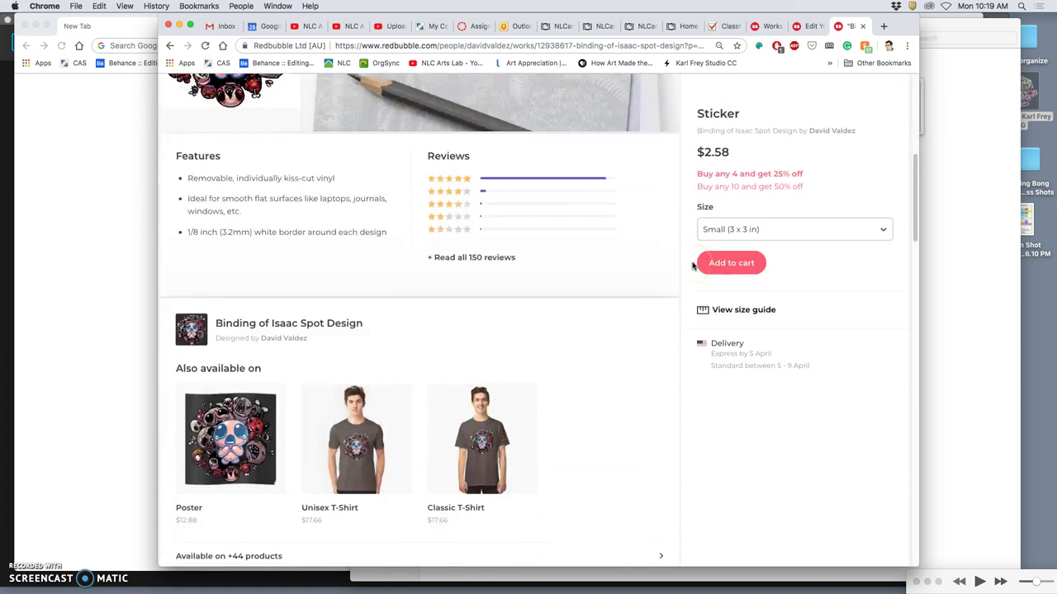
left_click(368, 447)
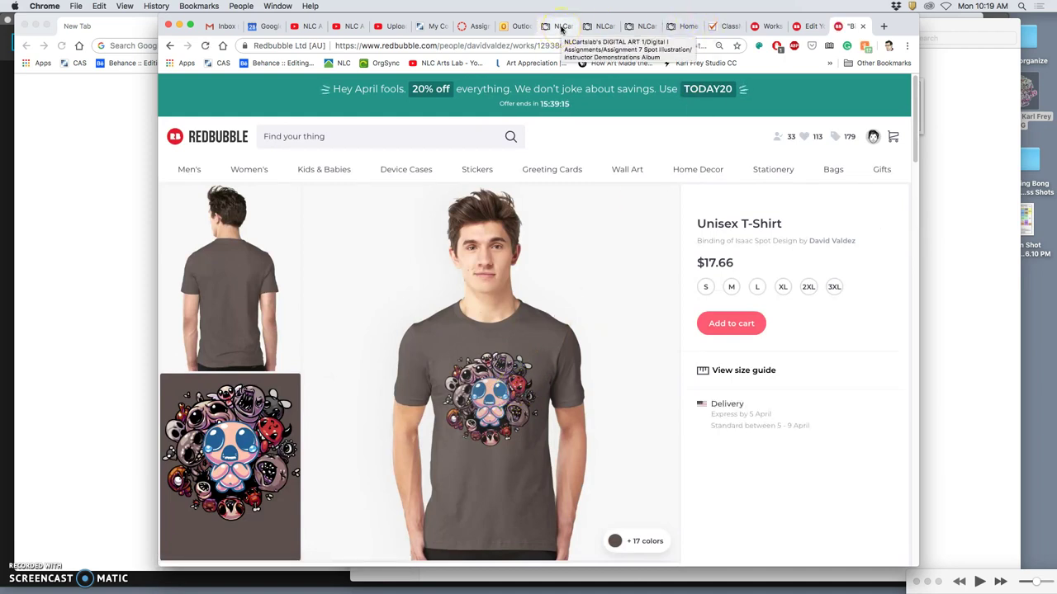
Open the demonstration album at the Godzilla illustration and view its inked and coloured versions.
left_click(561, 27)
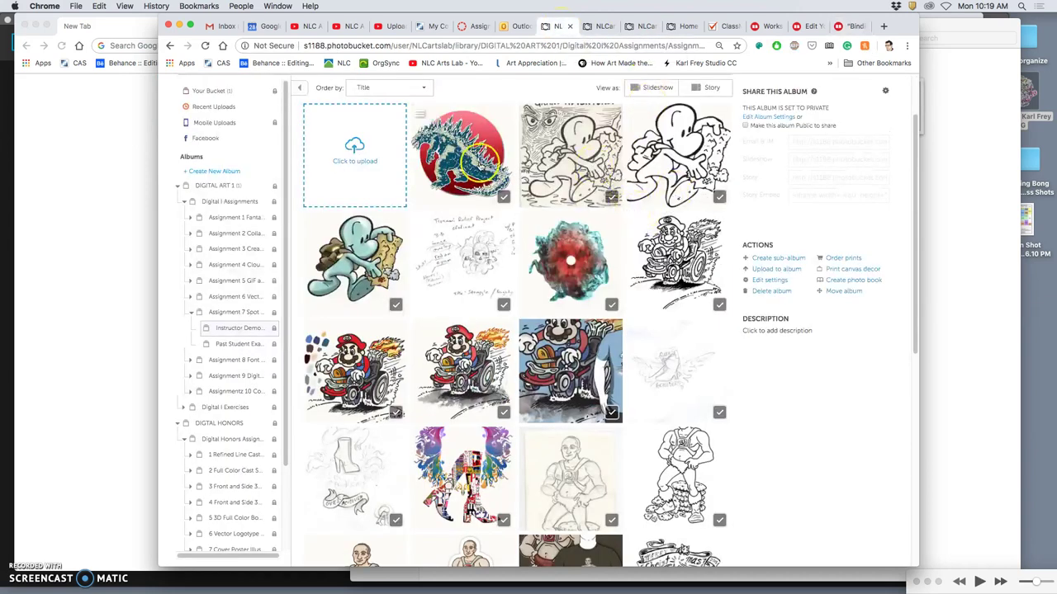
left_click(478, 164)
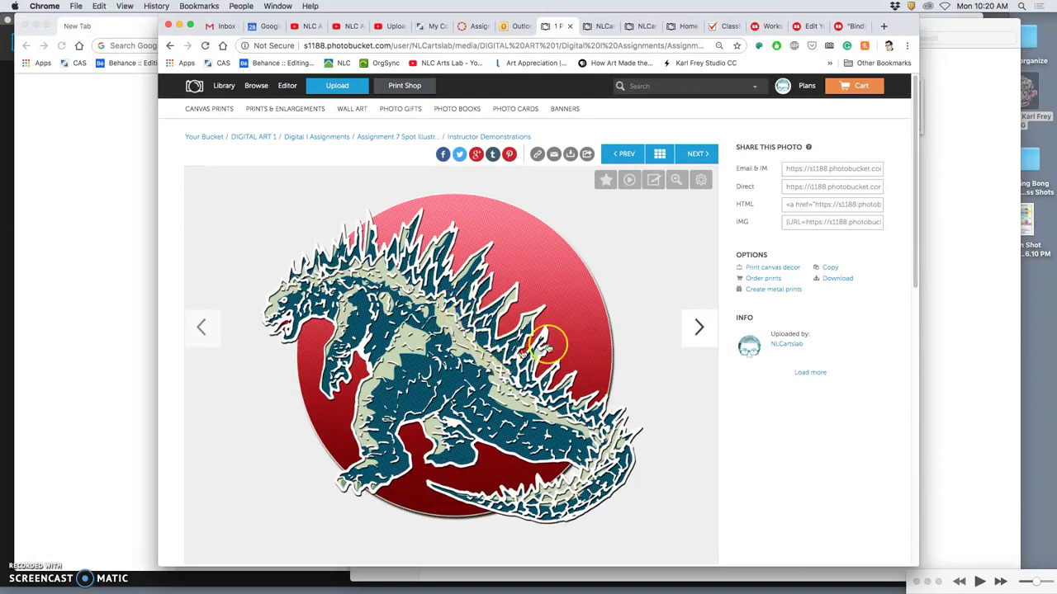
left_click(700, 328)
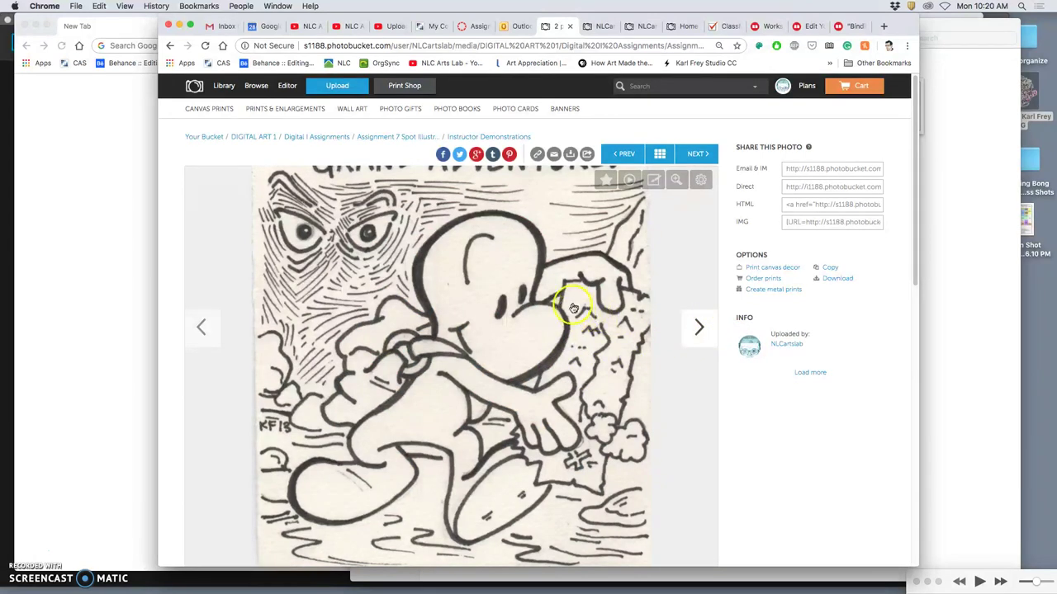
left_click(699, 328)
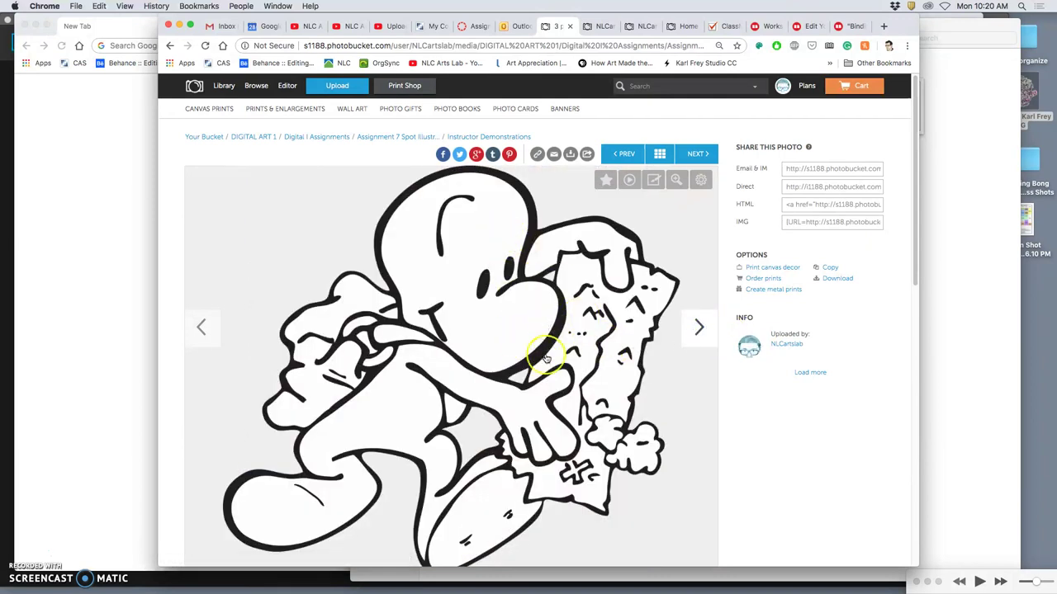
left_click(697, 329)
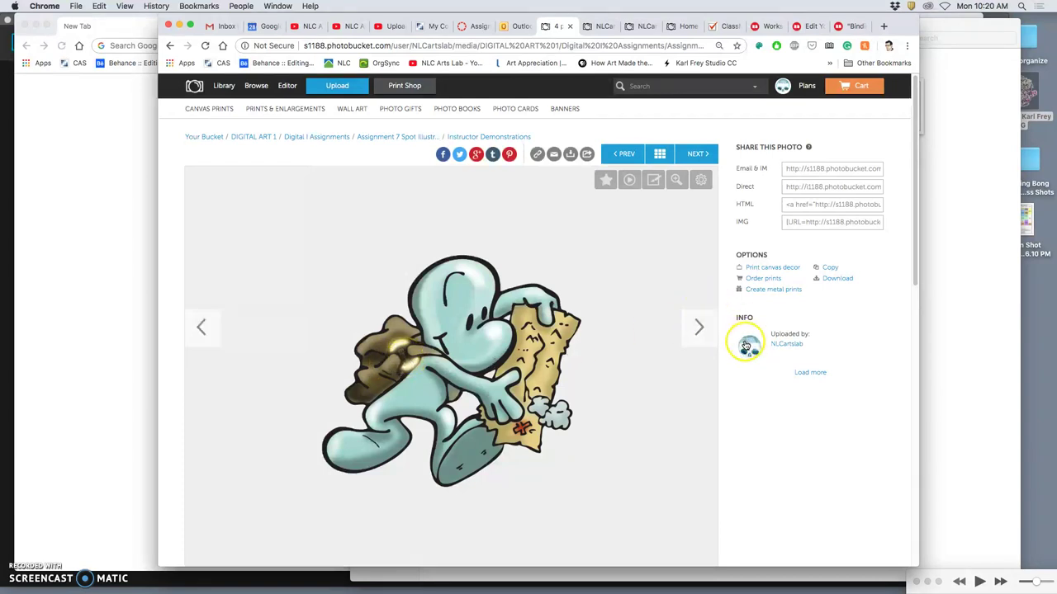
Page past the swirl, Mario go-kart drawings and T-shirt mockup to the inked muscular man, photo 17.
left_click(712, 333)
left_click(702, 331)
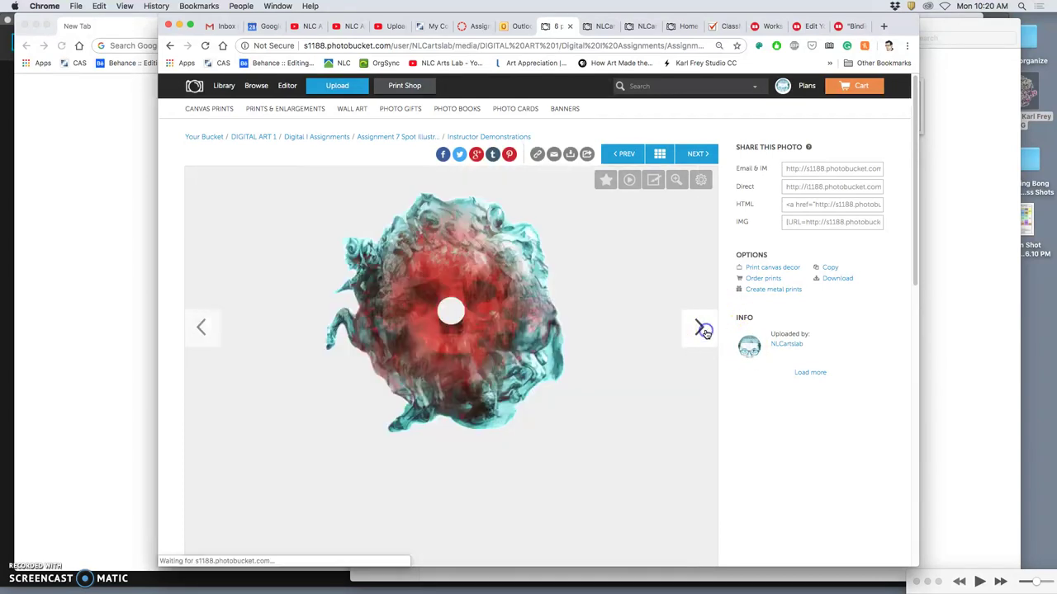
left_click(698, 329)
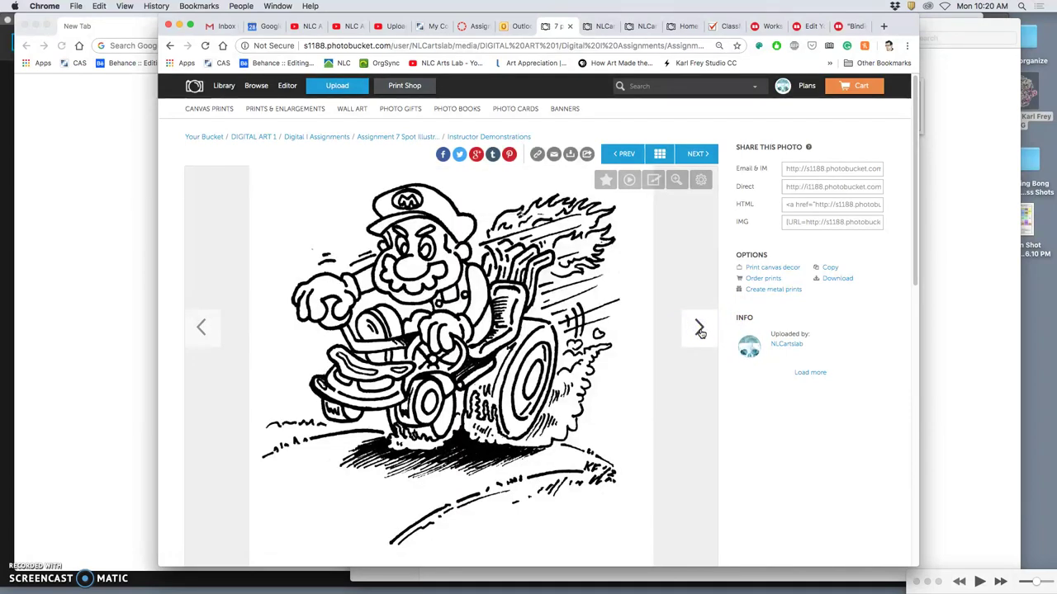
left_click(699, 331)
left_click(699, 330)
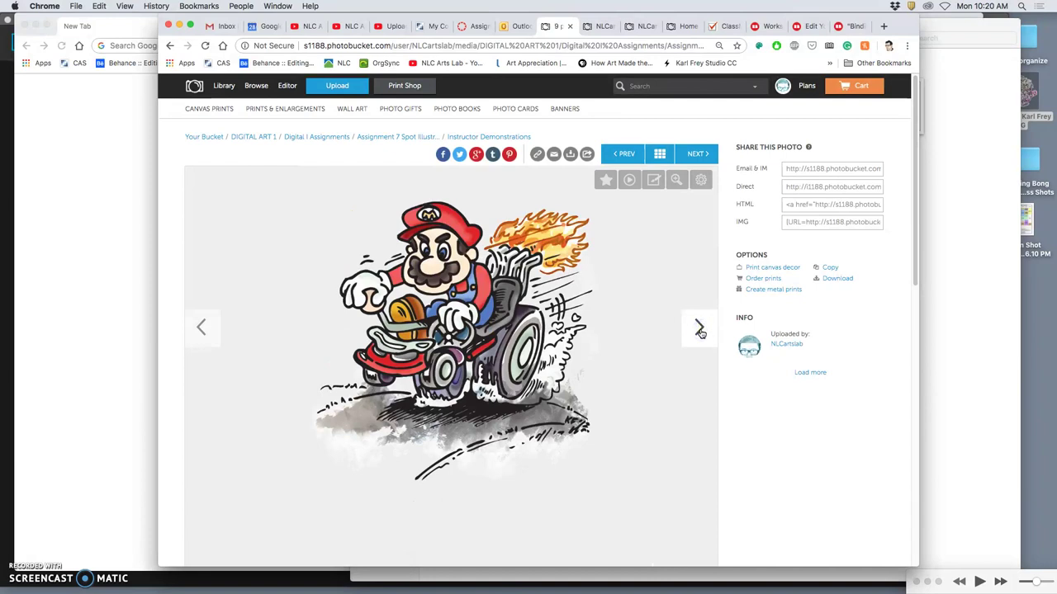
left_click(701, 330)
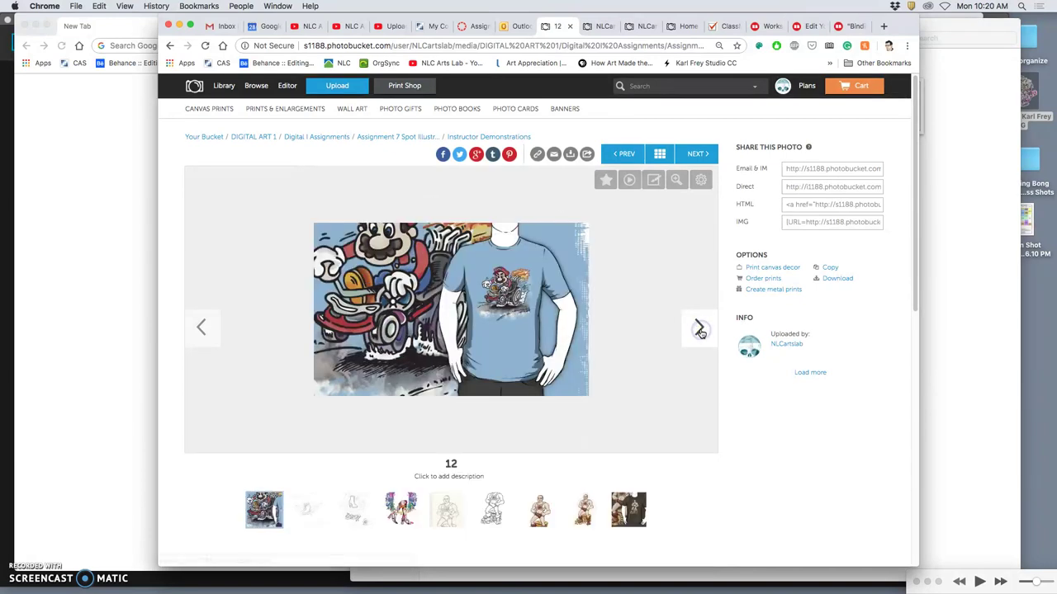
left_click(700, 330)
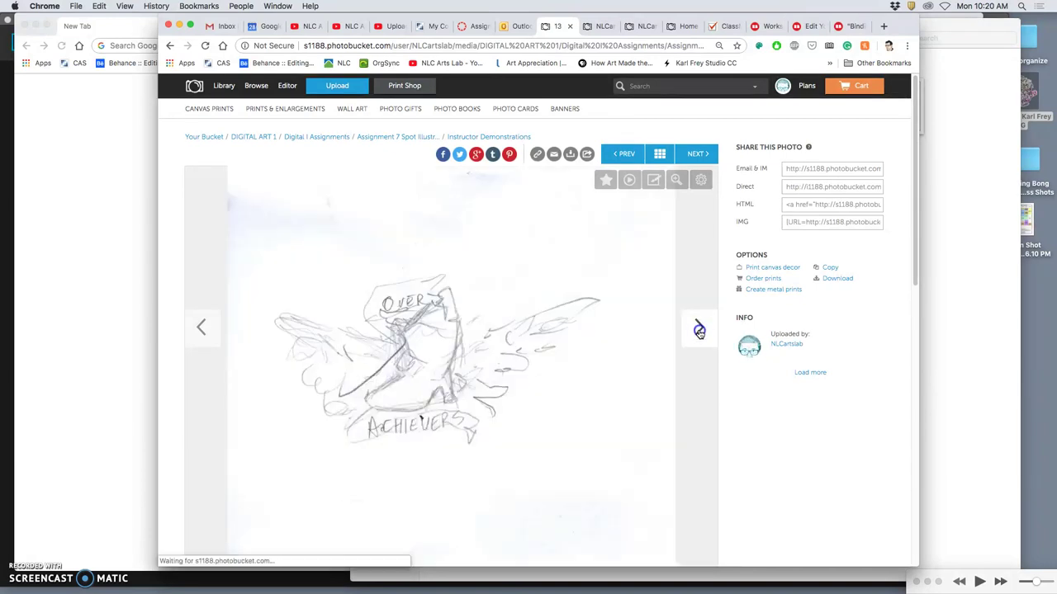
left_click(700, 330)
left_click(699, 330)
left_click(700, 330)
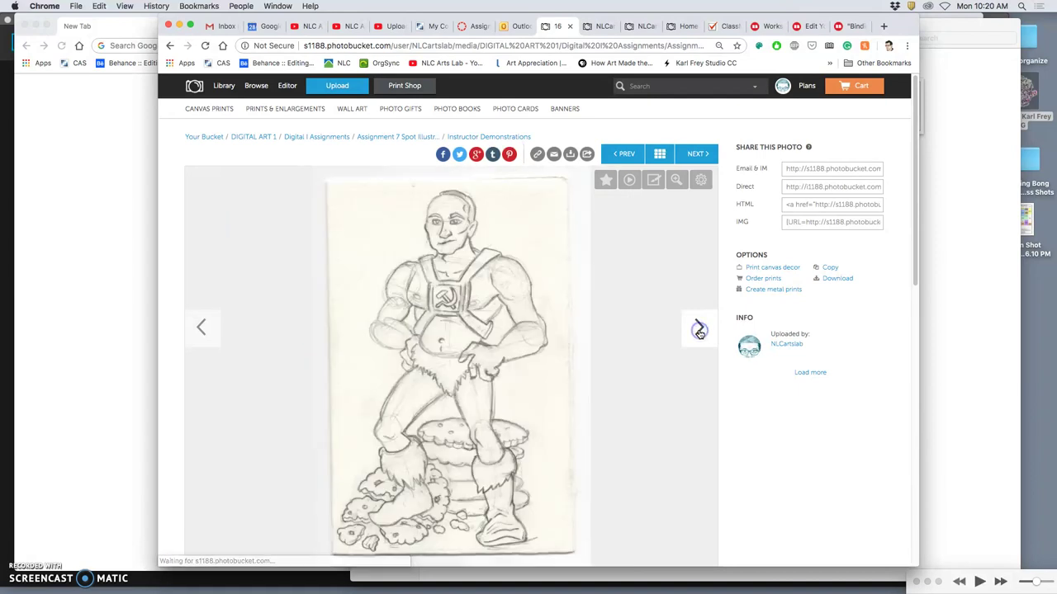
left_click(699, 330)
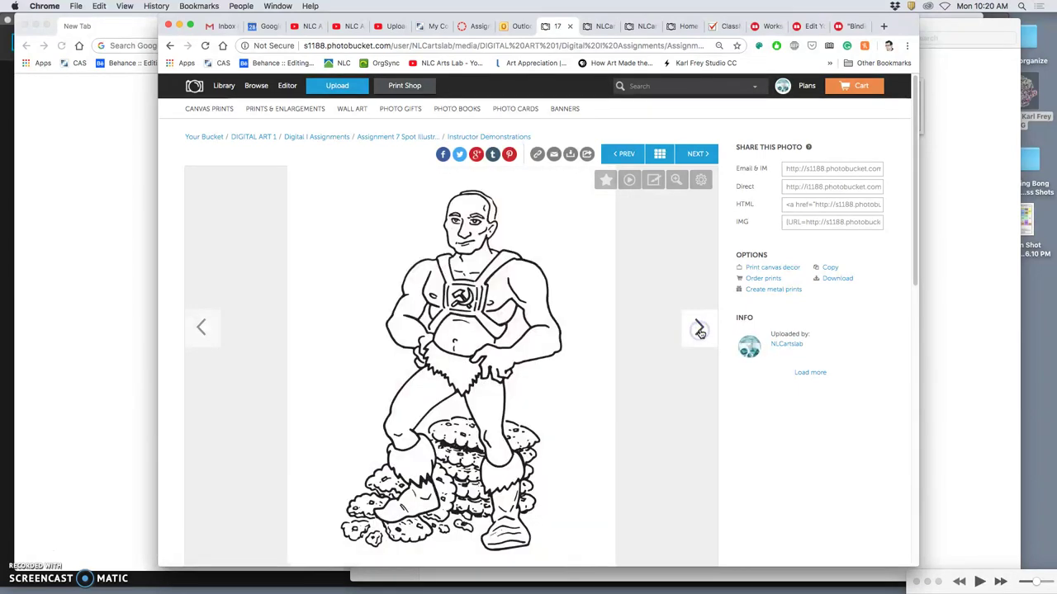
left_click(200, 329)
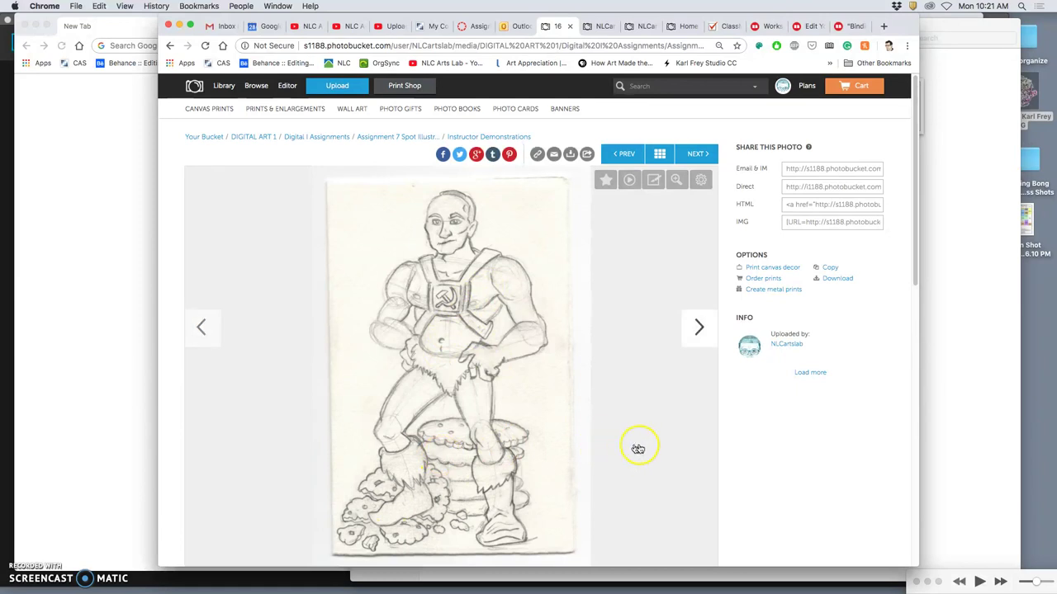
scroll(540, 397, "down", 1)
left_click(701, 323)
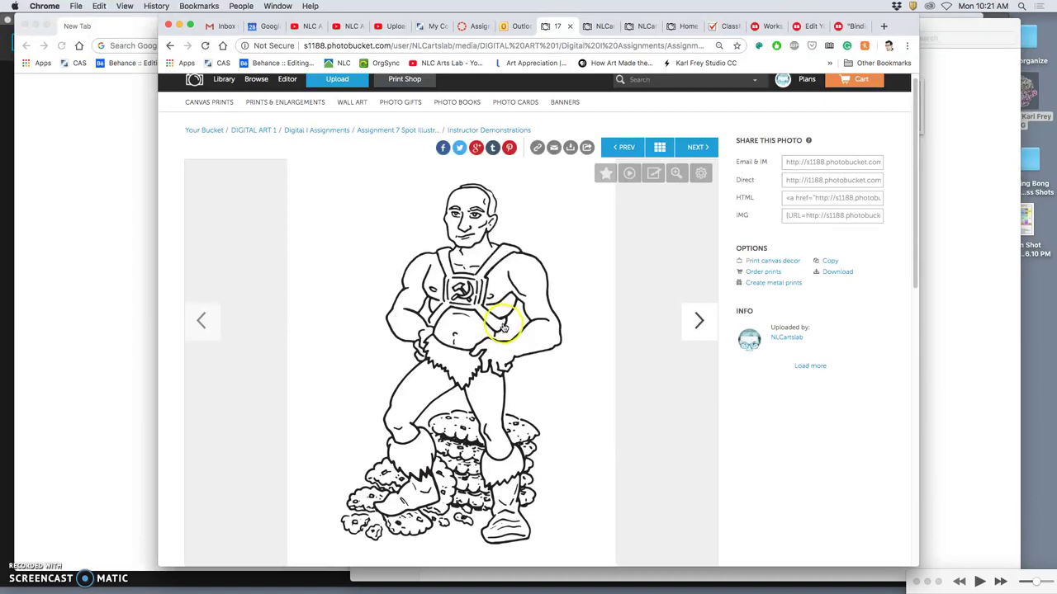
left_click(697, 322)
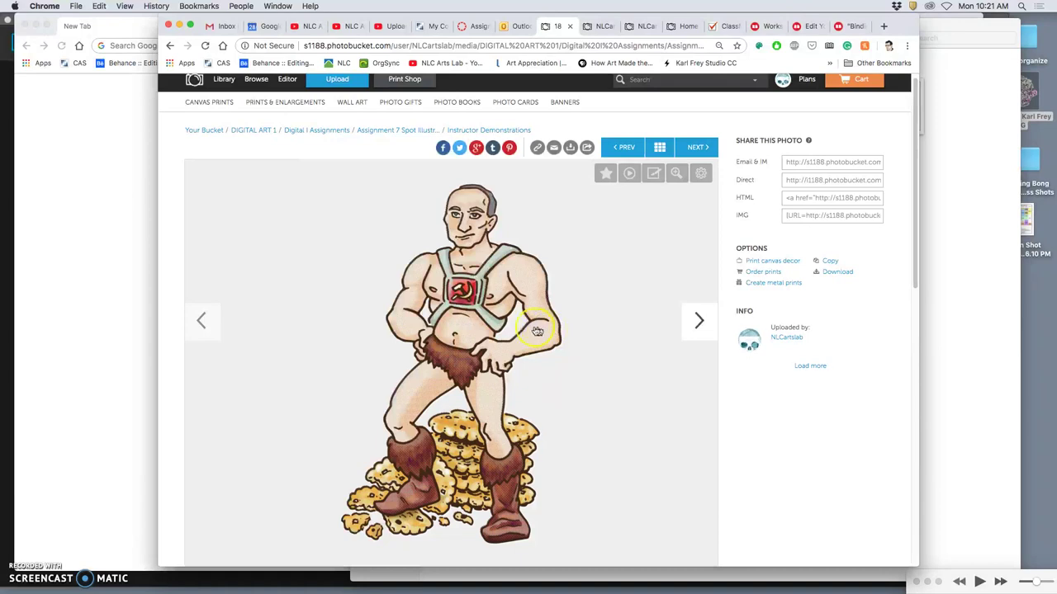
left_click(676, 173)
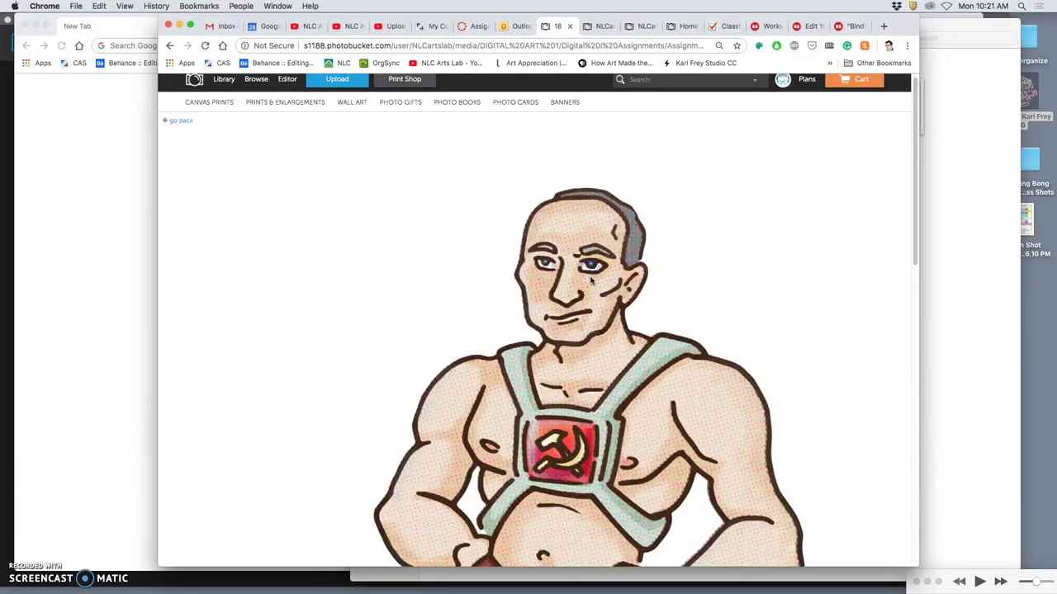
scroll(600, 292, "down", 2)
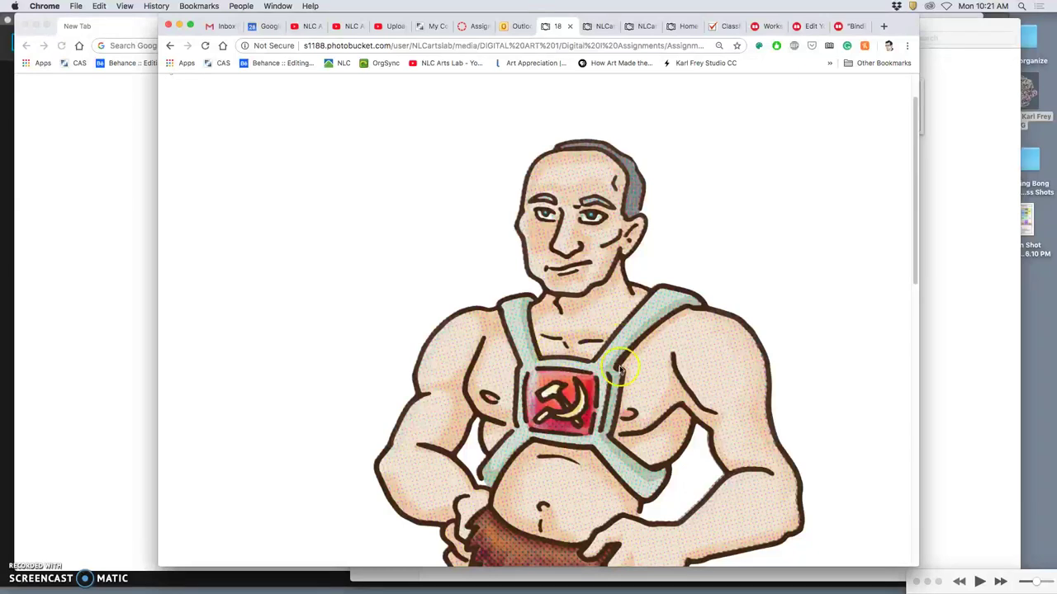
scroll(635, 369, "down", 6)
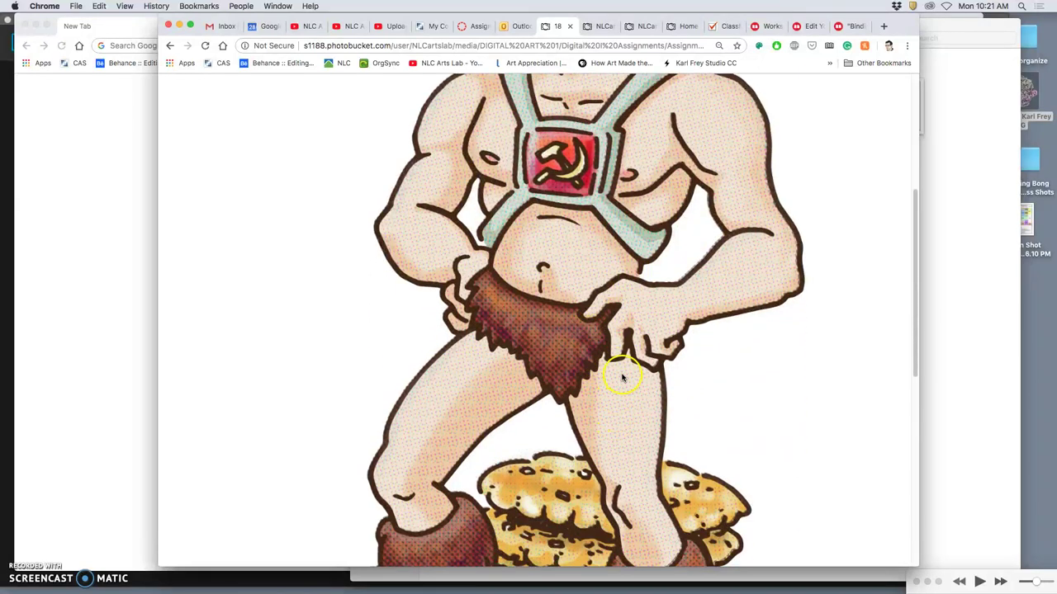
scroll(624, 377, "down", 7)
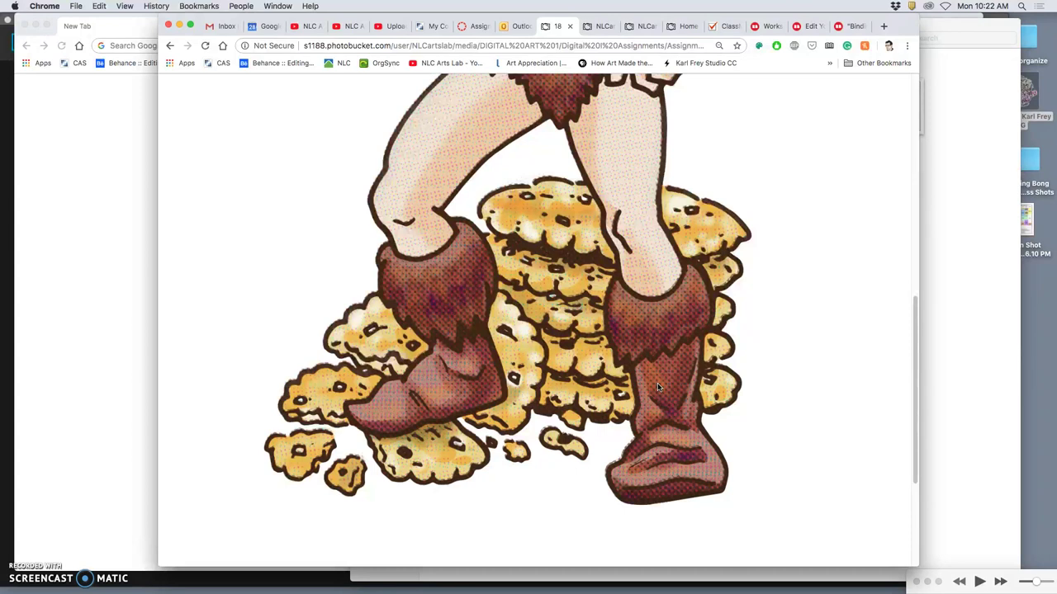
scroll(657, 383, "up", 2)
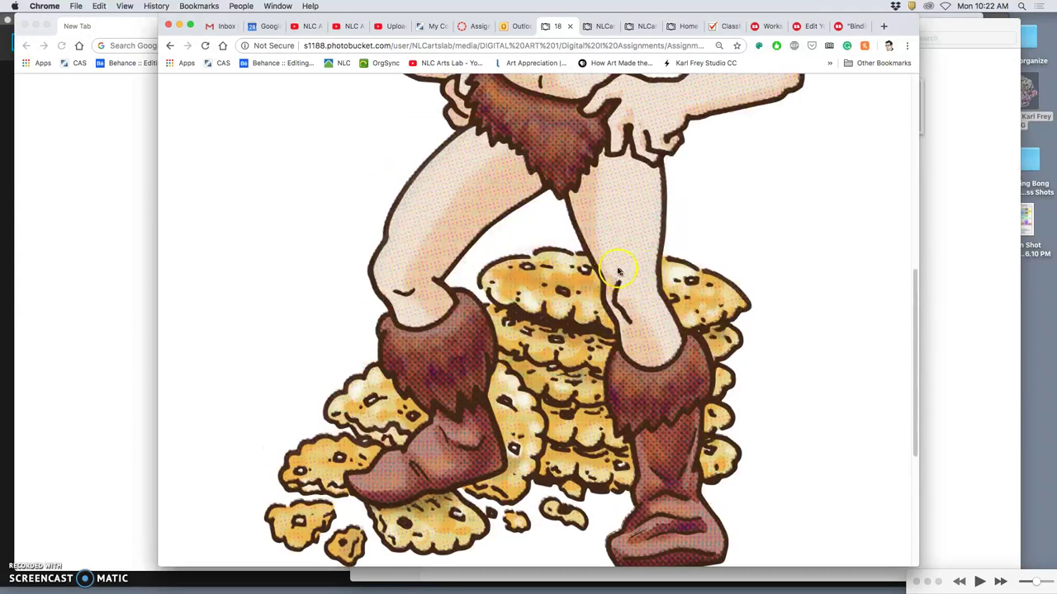
scroll(626, 271, "up", 10)
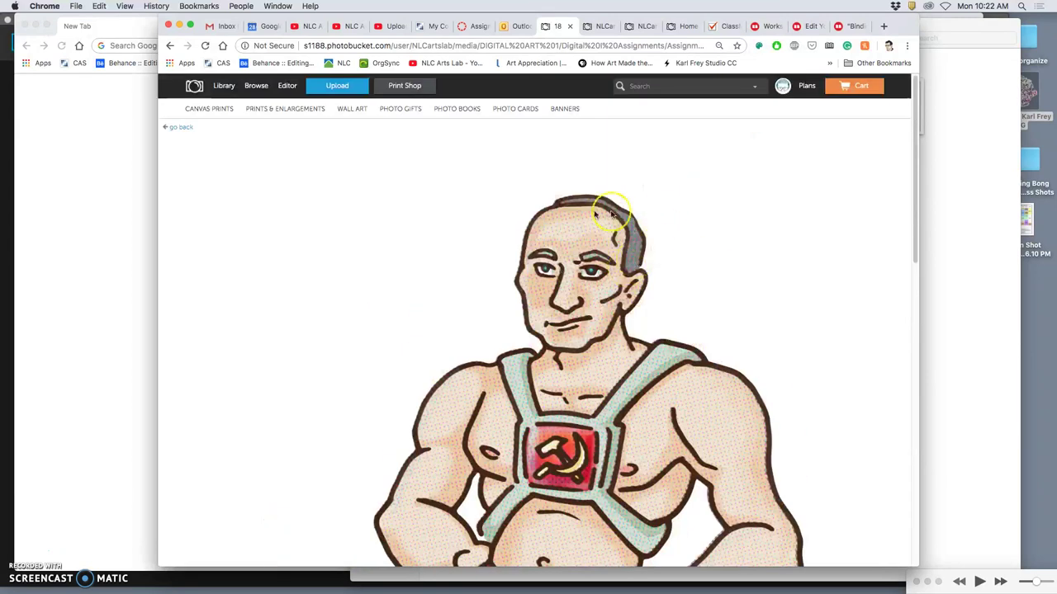
Leave the enlarged image and step on to the next album photo.
left_click(178, 128)
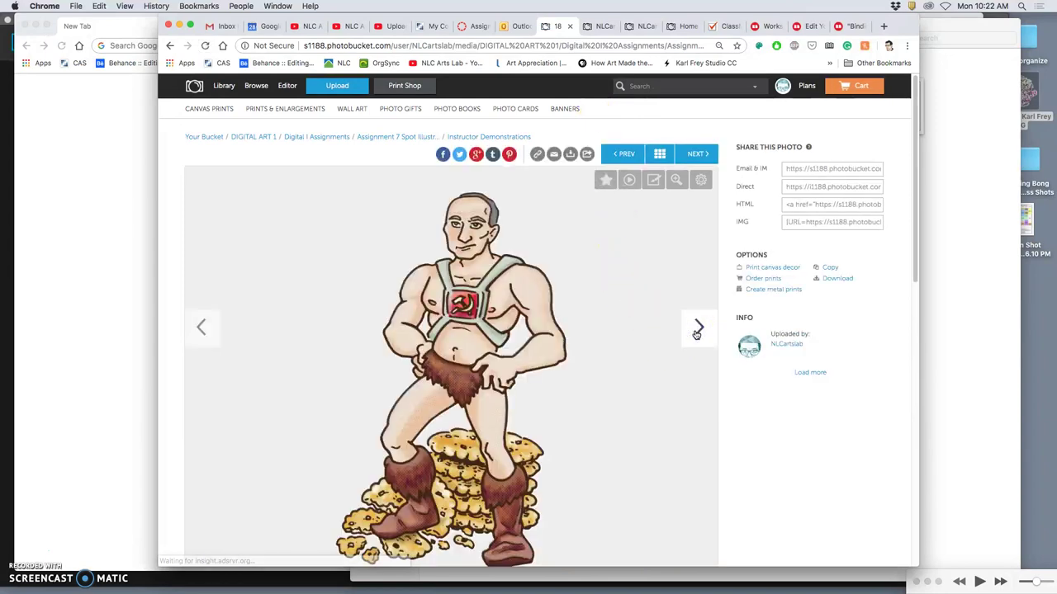
left_click(700, 330)
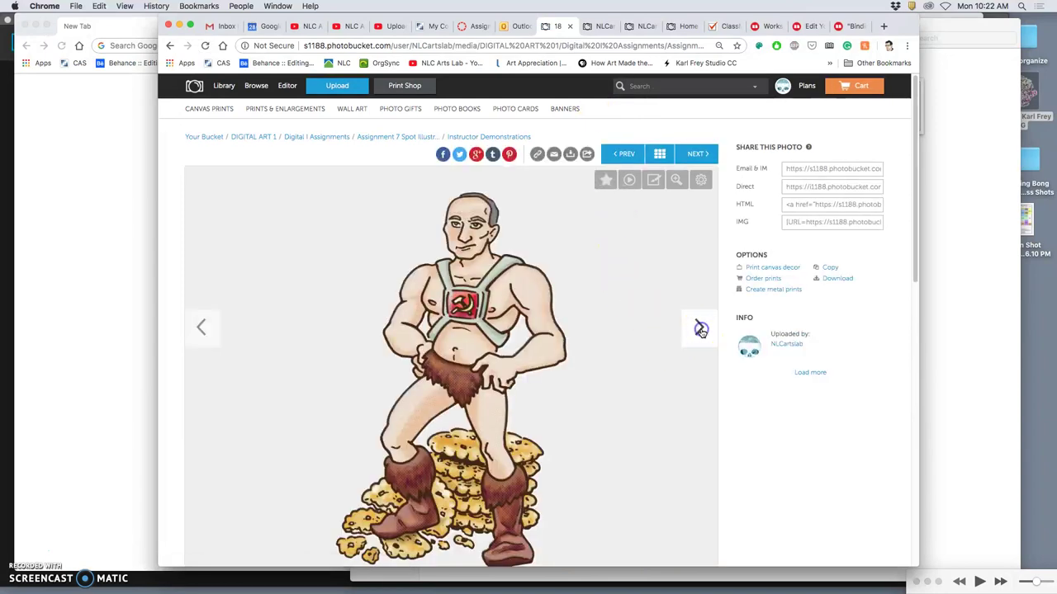
left_click(667, 332)
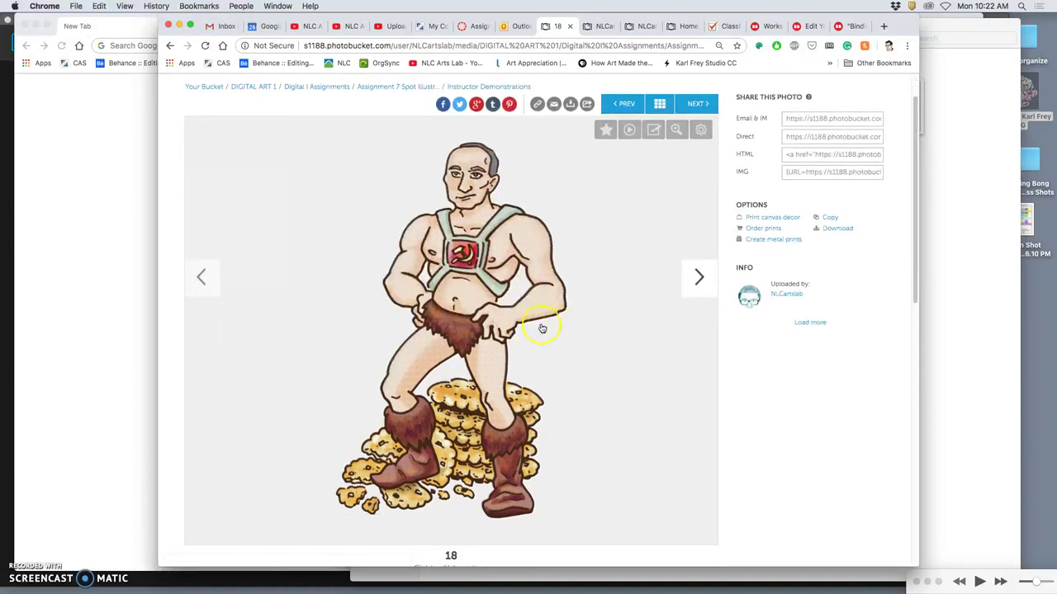
Page forward past the tote-bag and T-shirt mockups, then return to the Instructor Demonstrations album.
left_click(699, 280)
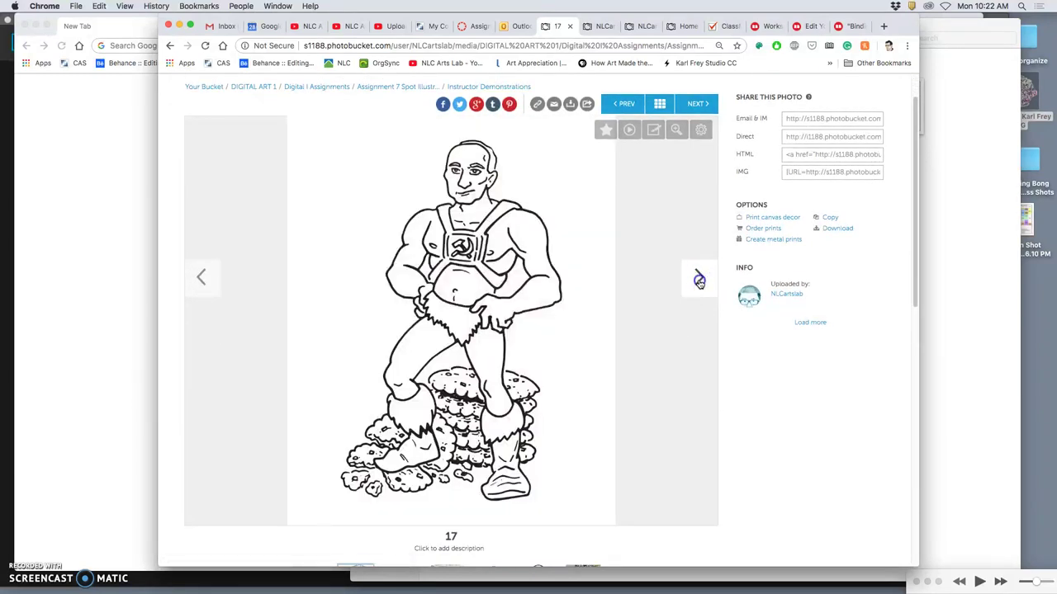
left_click(699, 280)
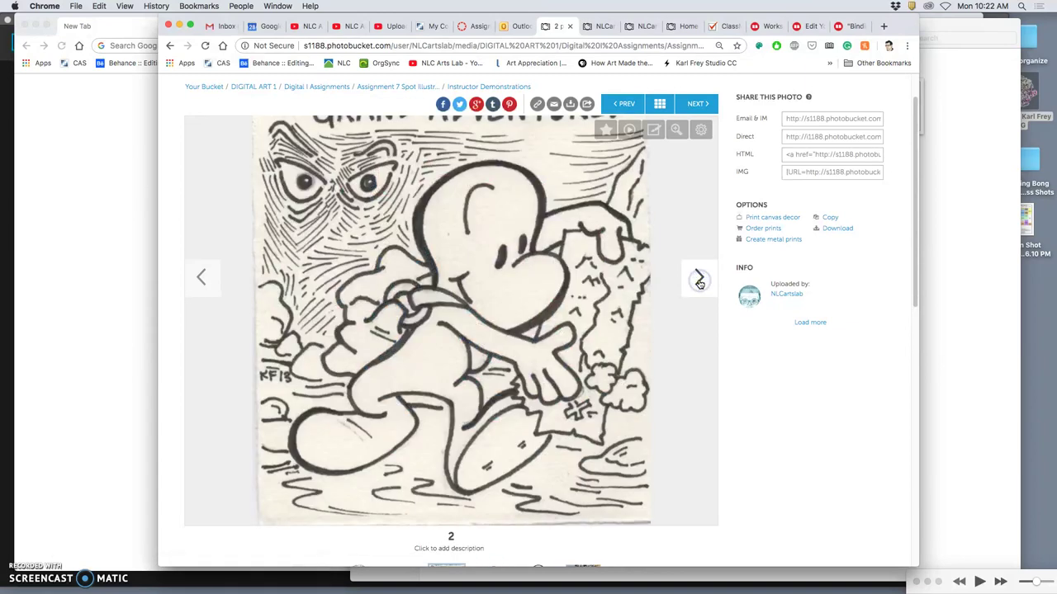
left_click(699, 280)
left_click(700, 280)
left_click(700, 280)
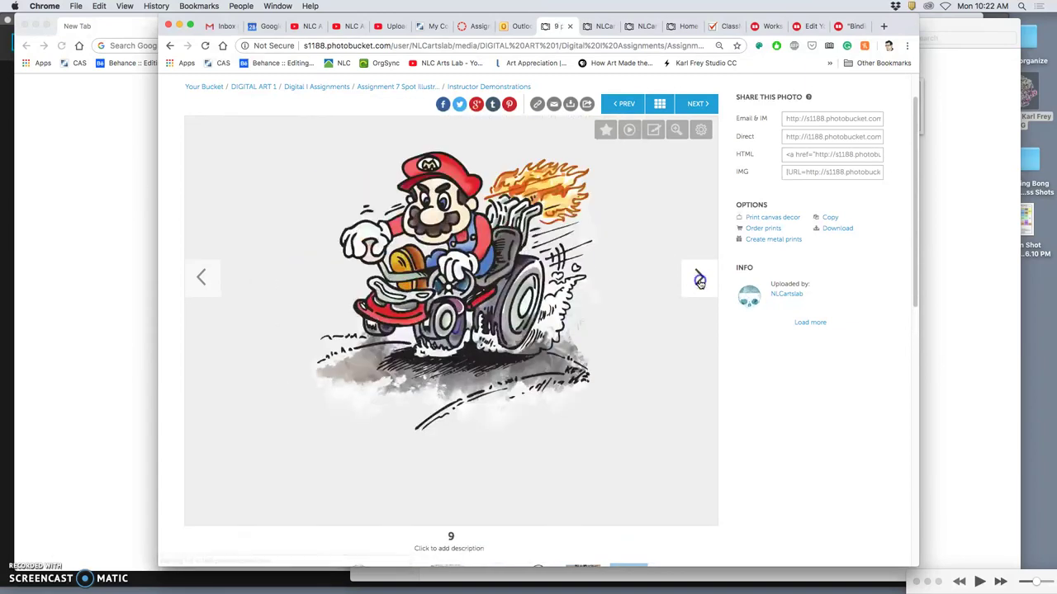
left_click(700, 280)
left_click(699, 279)
left_click(699, 280)
left_click(699, 280)
left_click(699, 280)
left_click(699, 280)
left_click(700, 280)
left_click(699, 280)
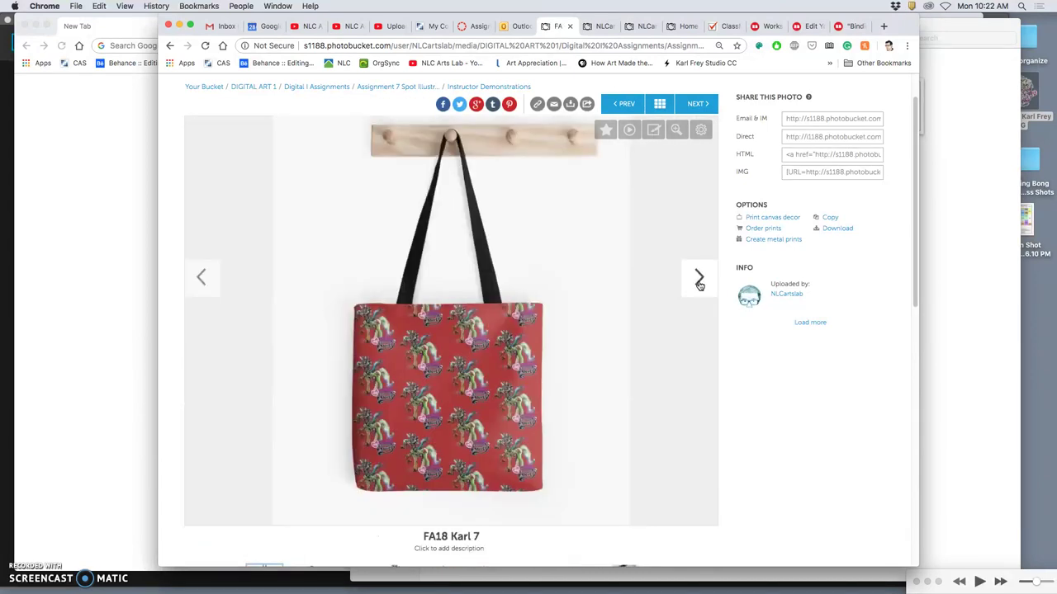
left_click(199, 279)
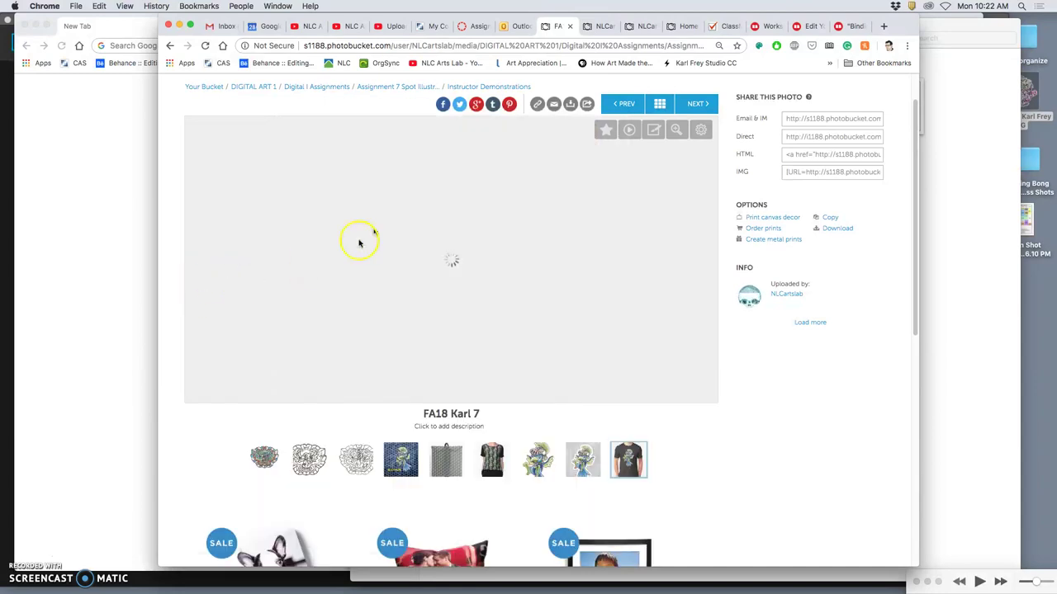
left_click(487, 90)
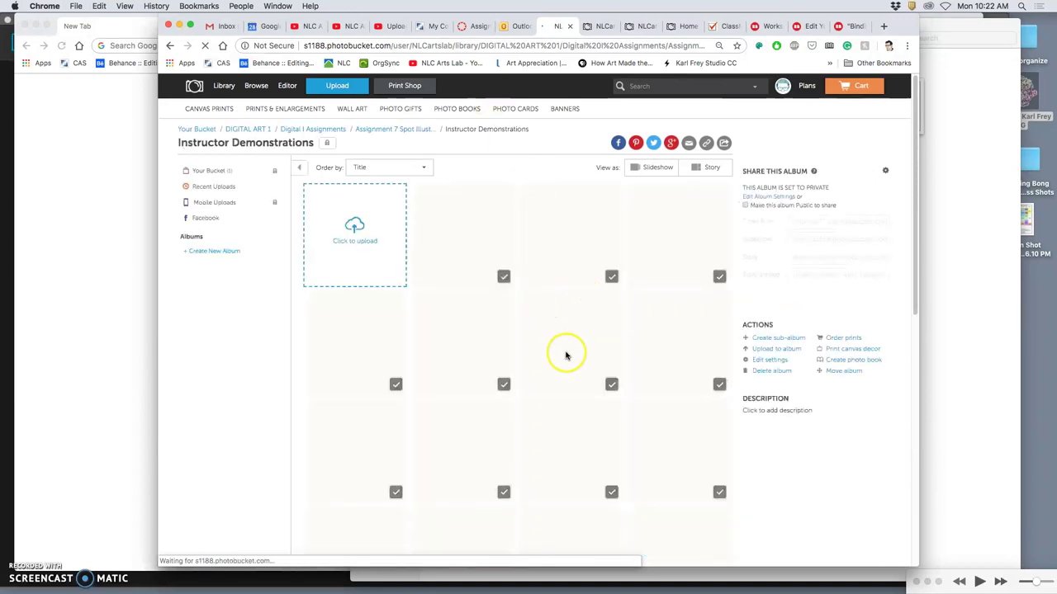
Scroll the album and open the Nicomon FA16 Karl 0 bird sketch.
scroll(578, 361, "down", 10)
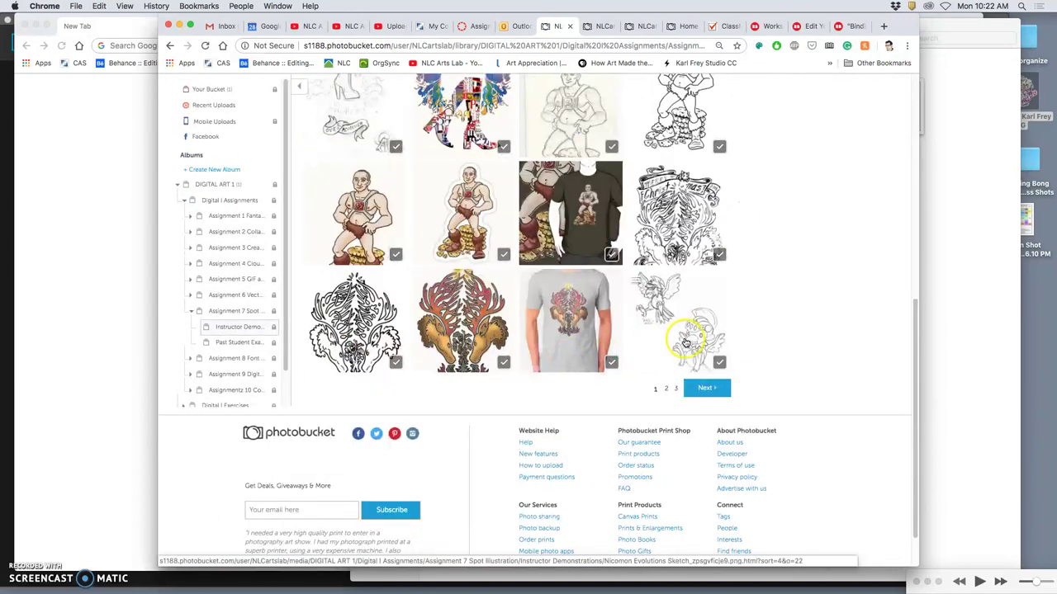
left_click(687, 342)
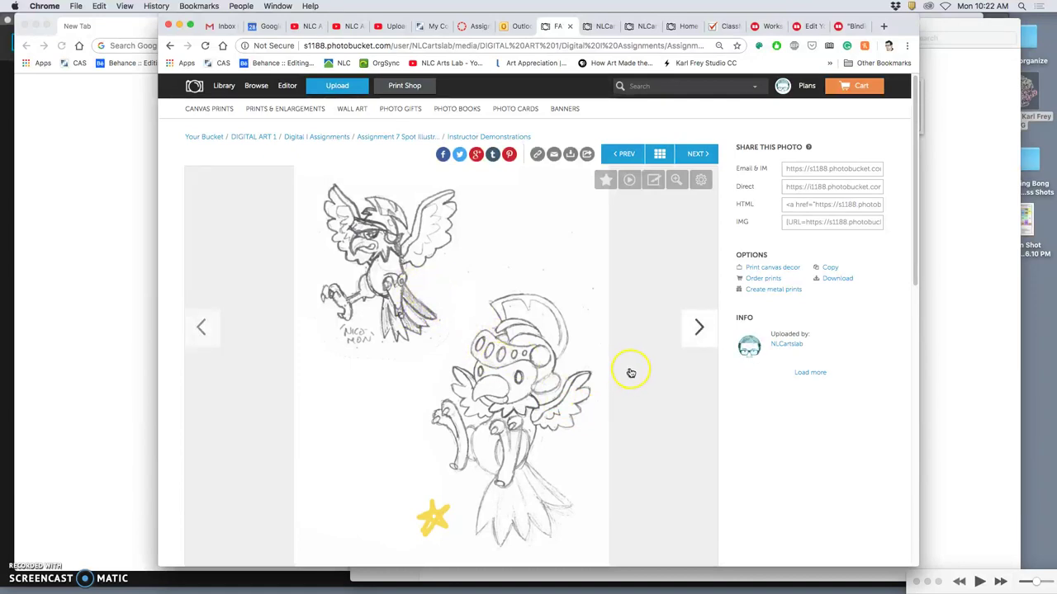
scroll(632, 373, "down", 2)
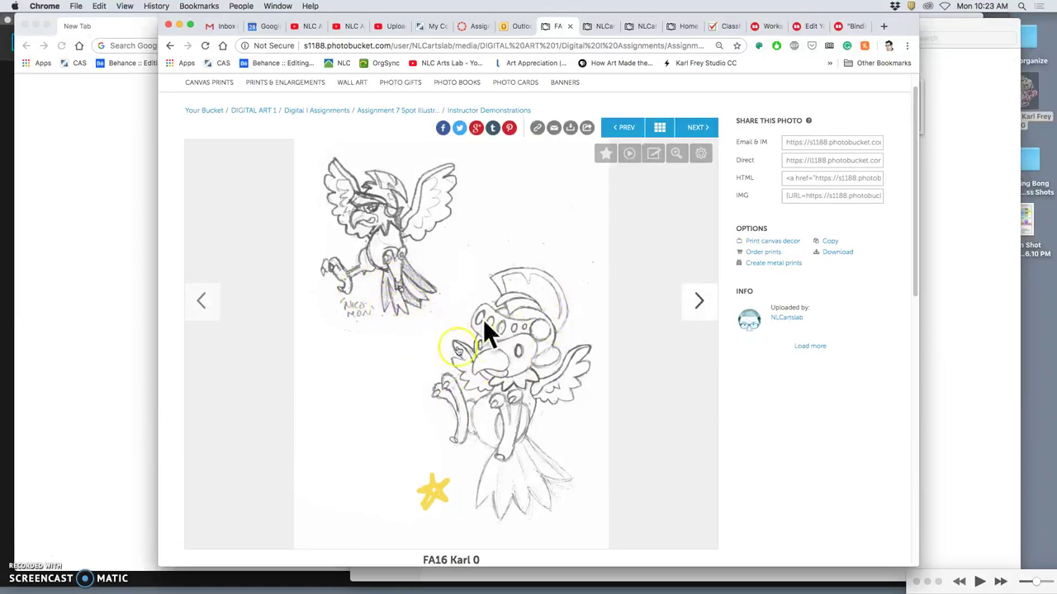
Page through the FA16 bird drawings, sticker, T-shirt and top mockups to the FA17 Karl 1 deer sketch.
left_click(701, 305)
left_click(700, 307)
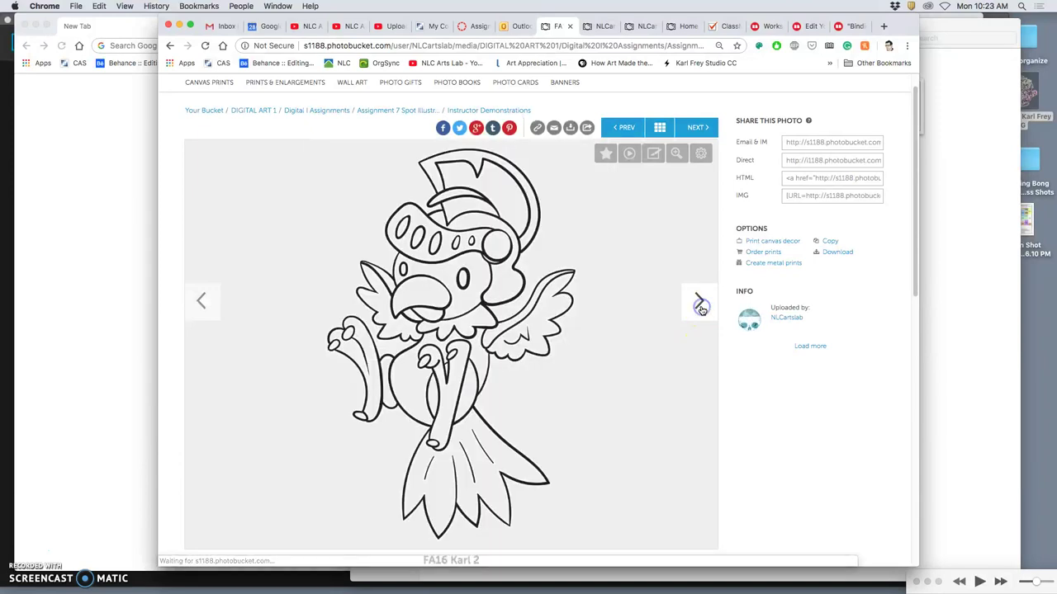
left_click(701, 305)
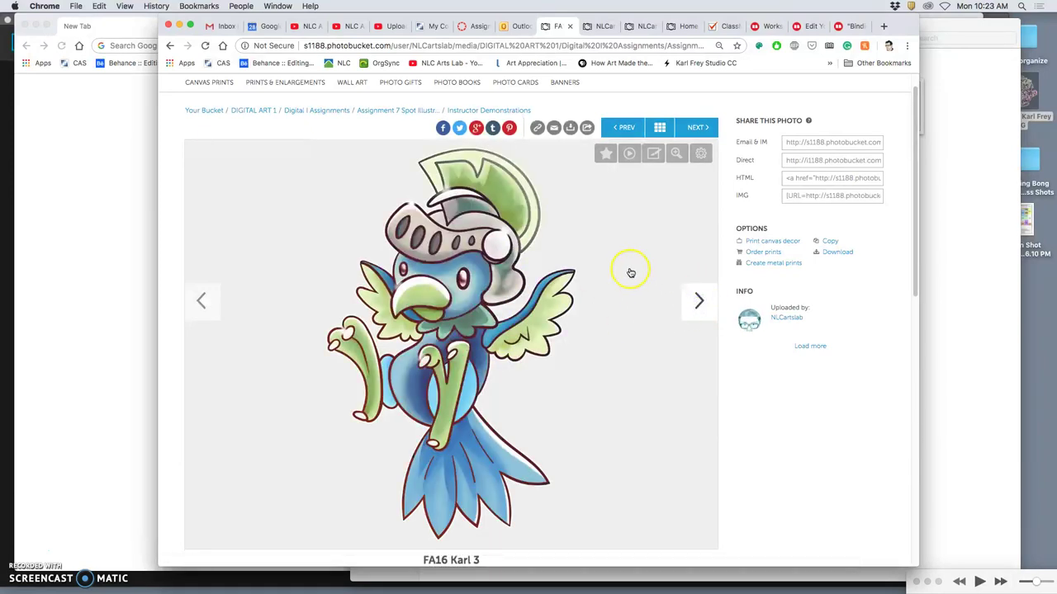
left_click(691, 300)
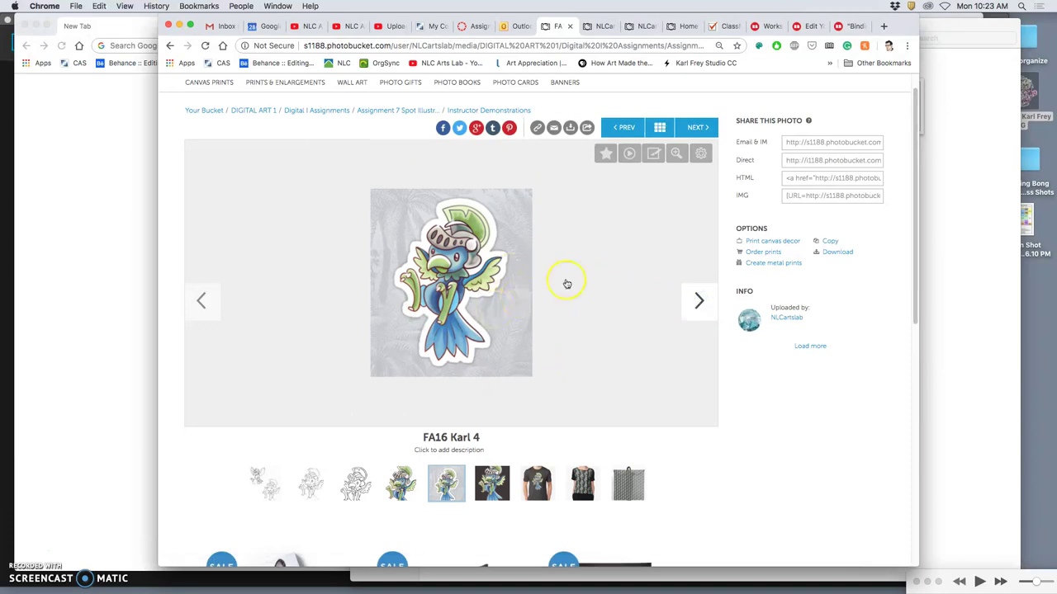
left_click(700, 303)
left_click(700, 302)
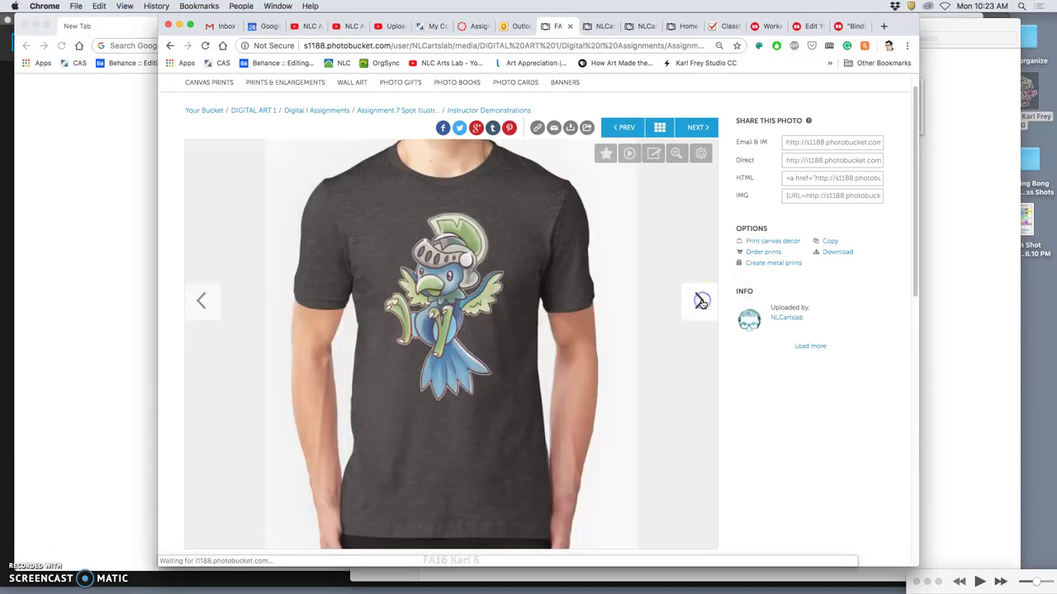
left_click(700, 302)
left_click(700, 301)
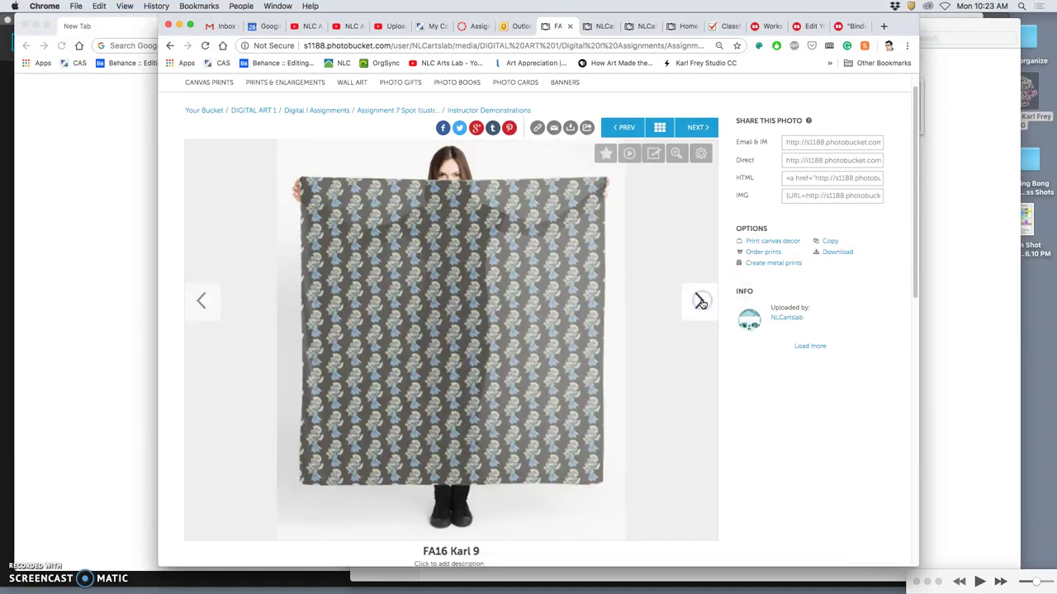
left_click(700, 301)
Compare the FA17 deer drawings, flipping between the pencil, inked and coloured versions.
left_click(700, 302)
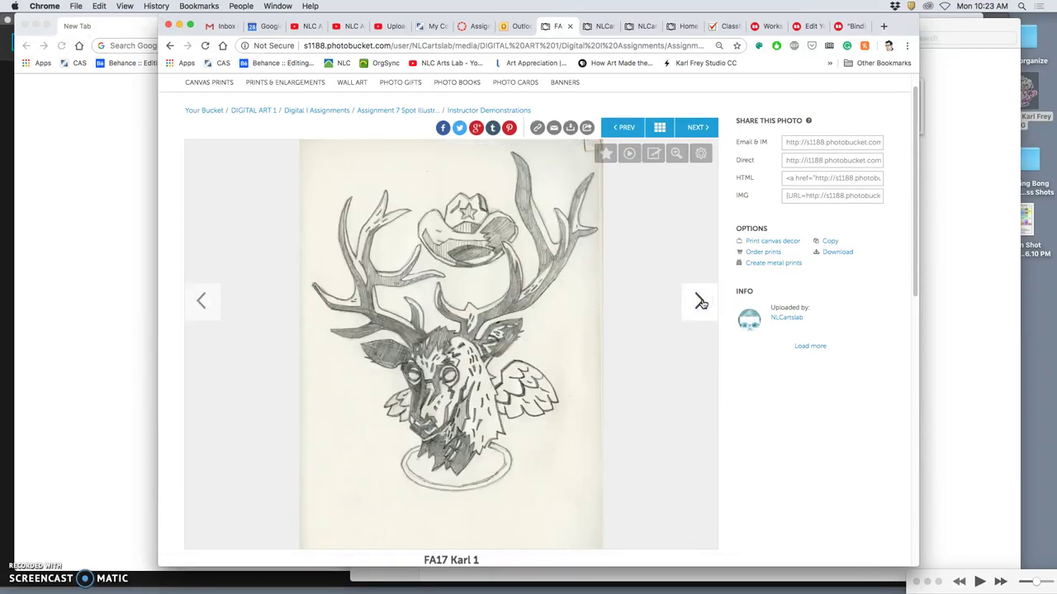
left_click(700, 300)
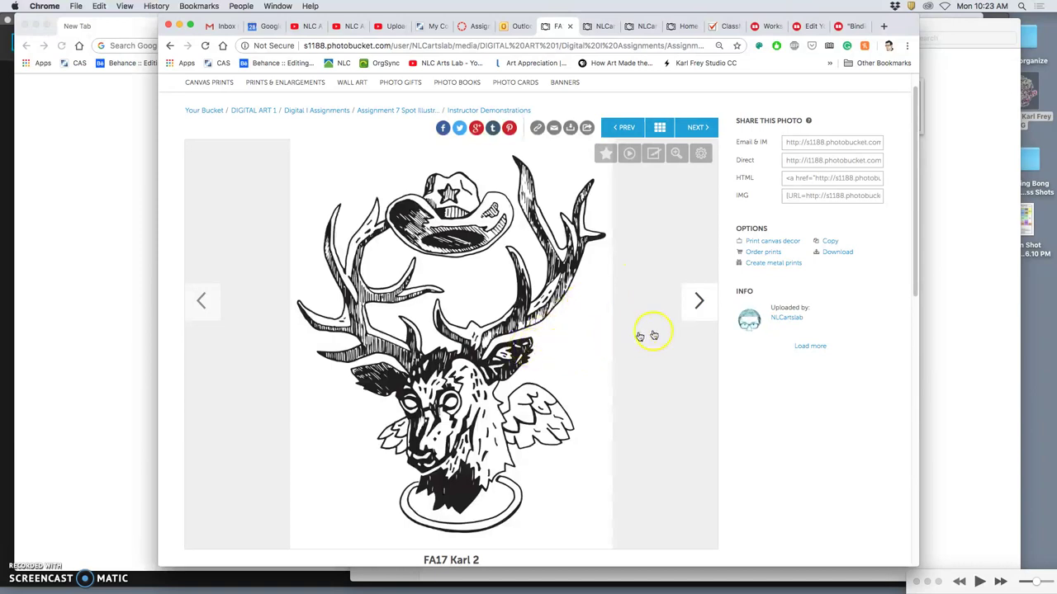
left_click(700, 304)
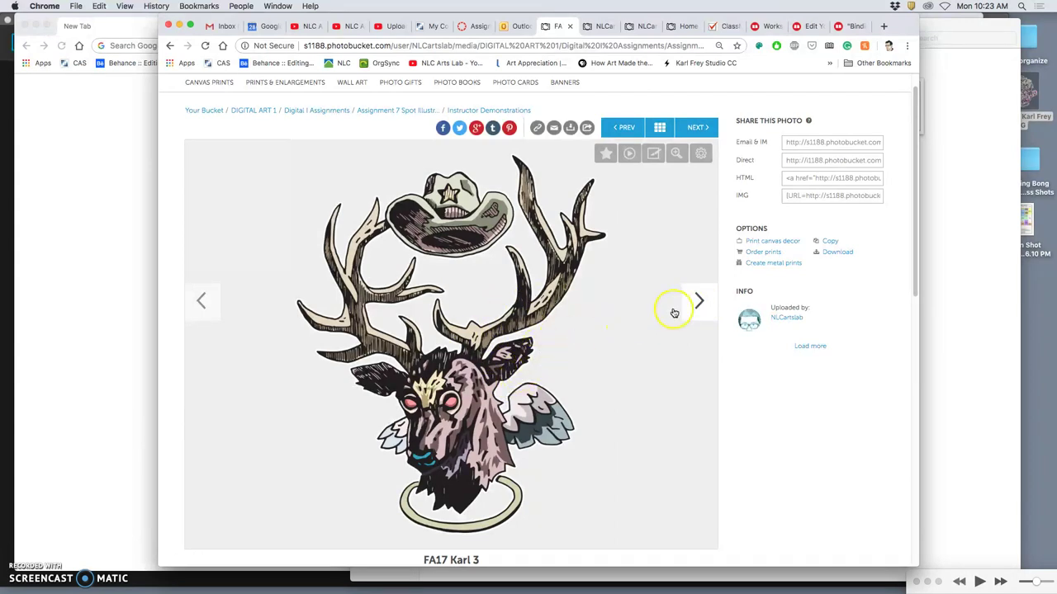
left_click(212, 306)
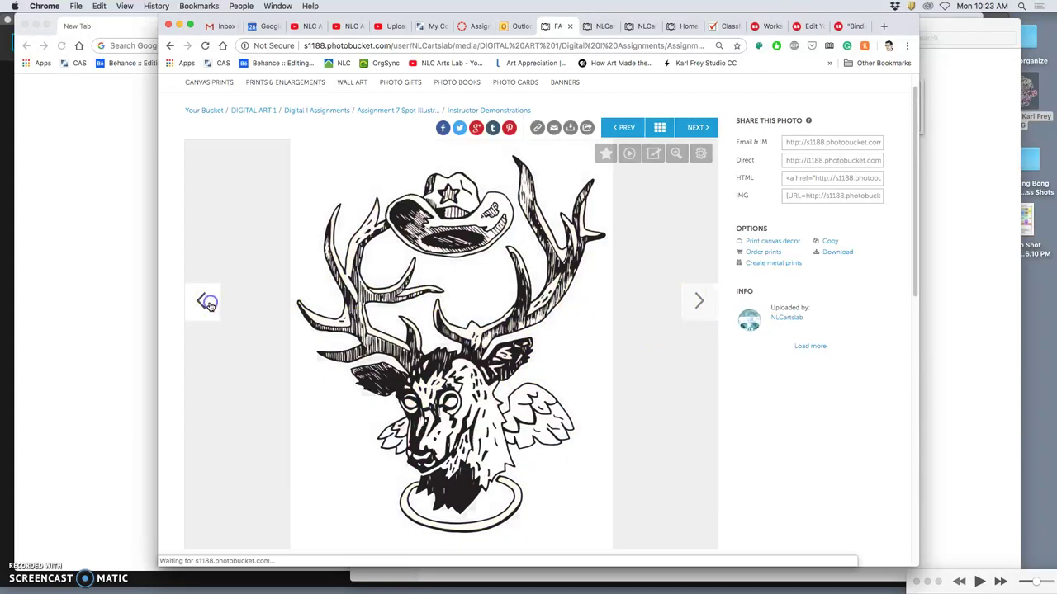
left_click(208, 303)
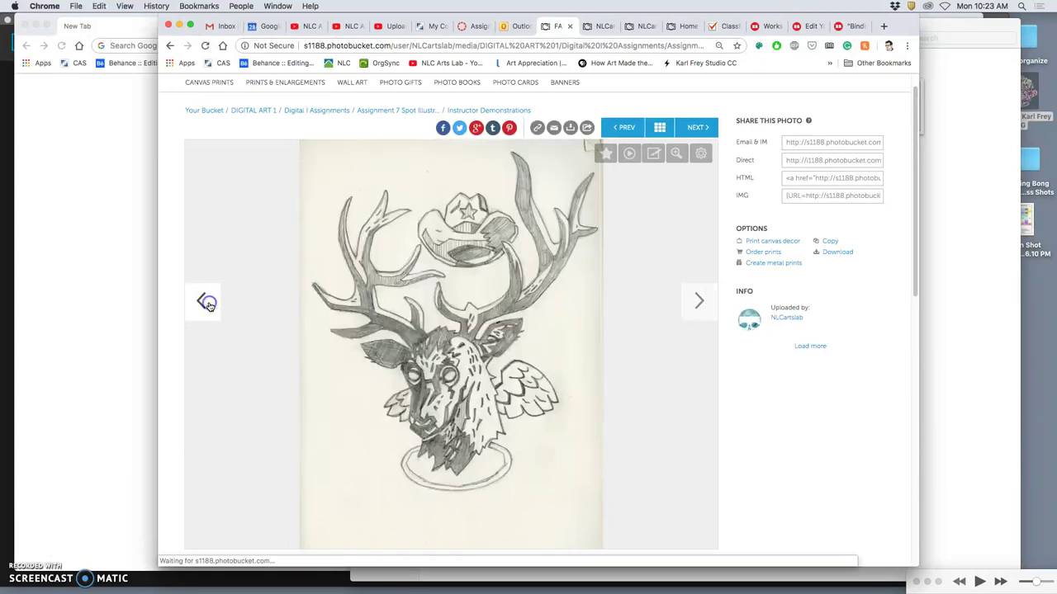
left_click(700, 304)
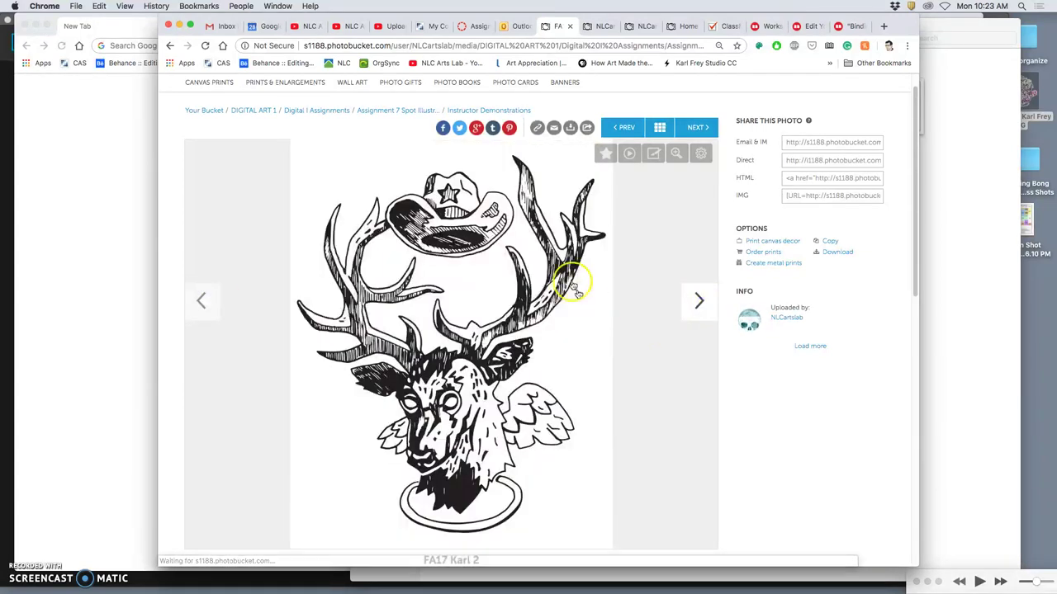
left_click(701, 304)
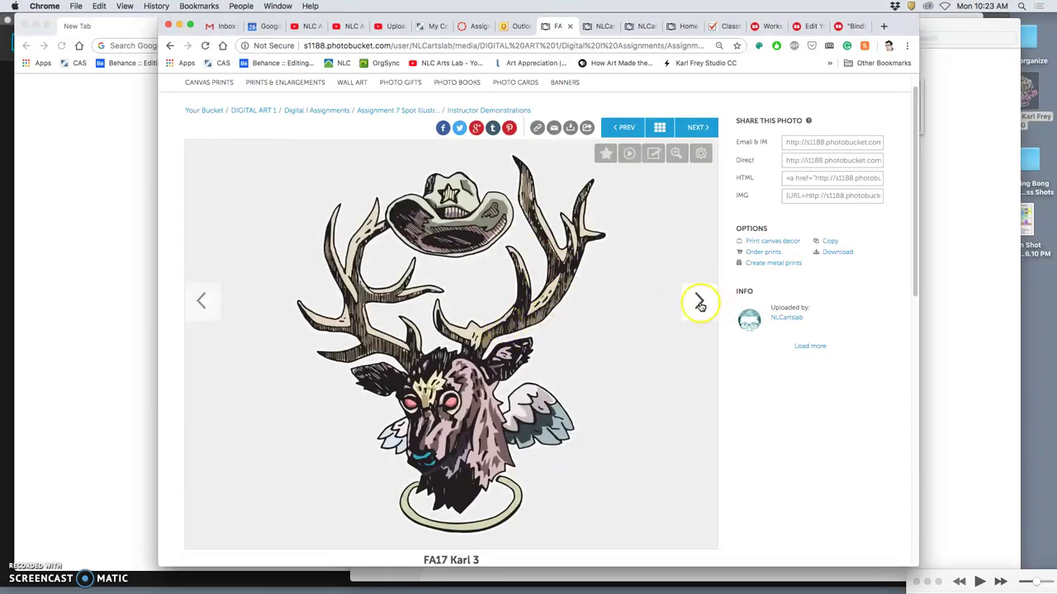
Page ahead through the FA18 donkey pencil, inked and coloured drawings to the red FA18 Karl 5 T-shirt.
left_click(700, 304)
left_click(700, 304)
left_click(700, 304)
left_click(700, 304)
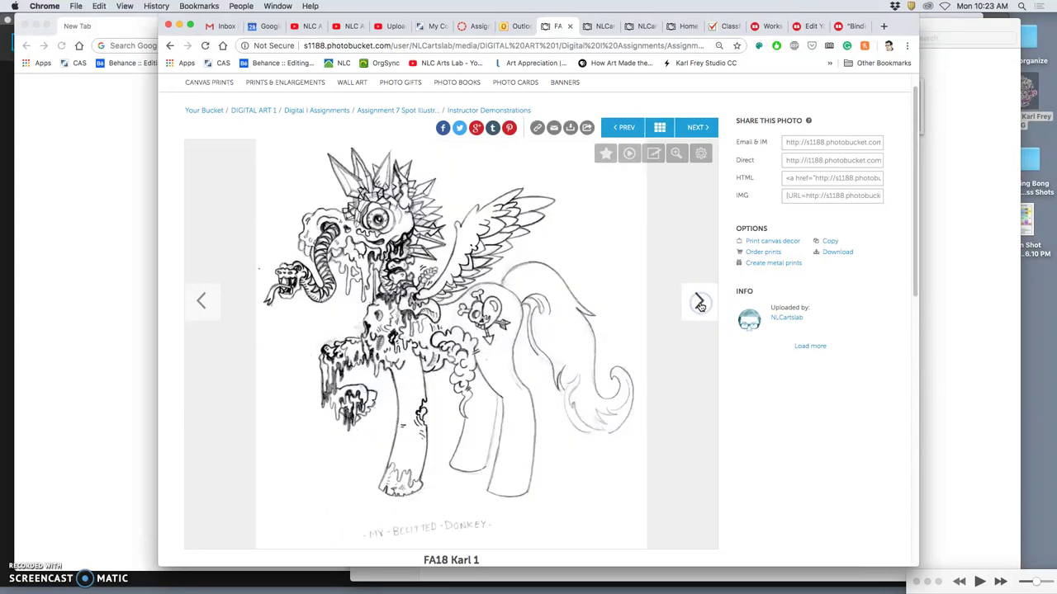
left_click(700, 303)
left_click(628, 302)
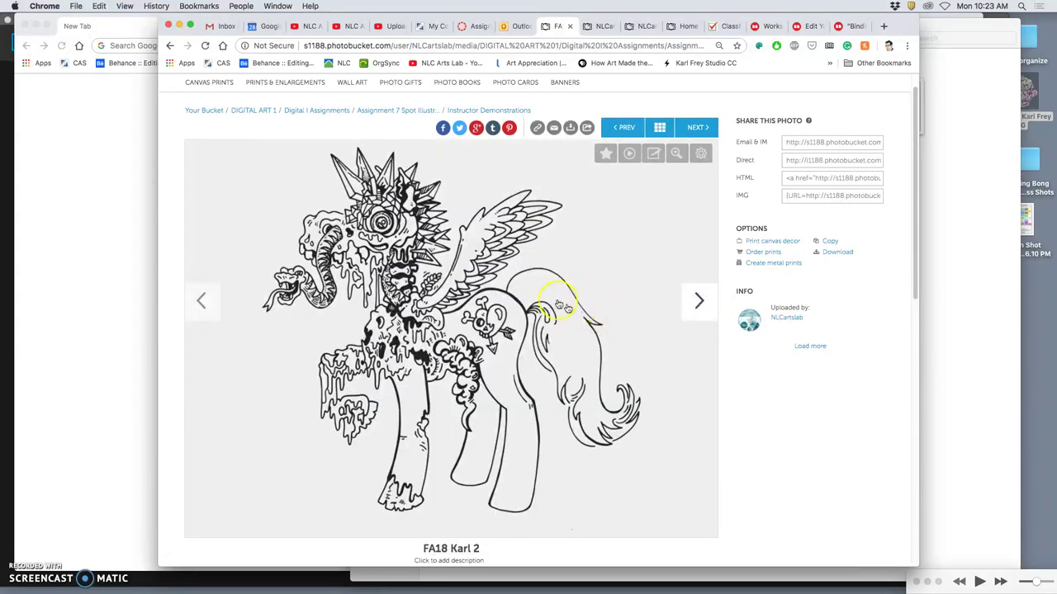
left_click(700, 302)
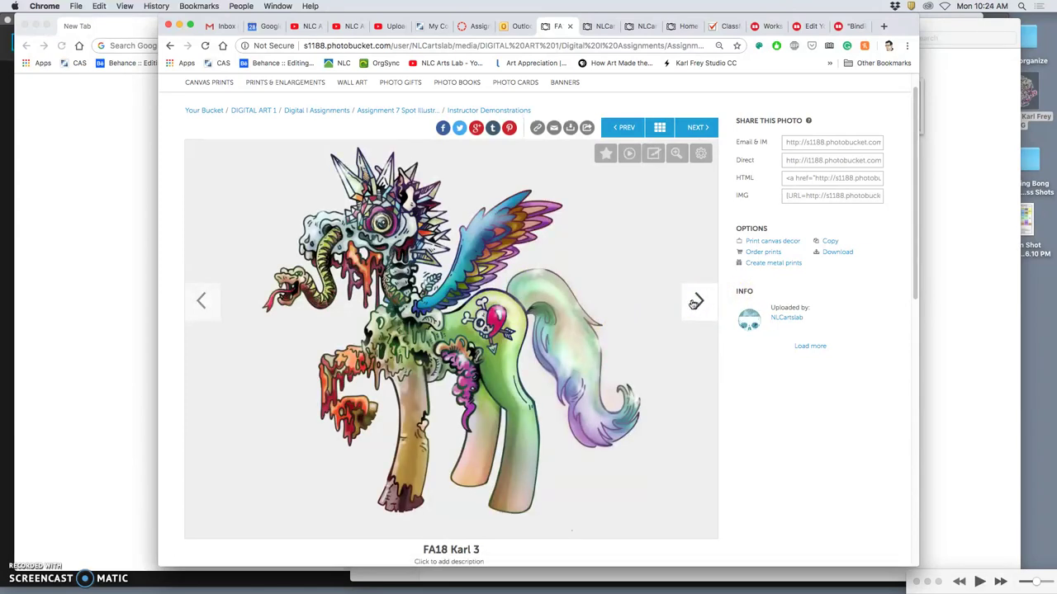
left_click(697, 300)
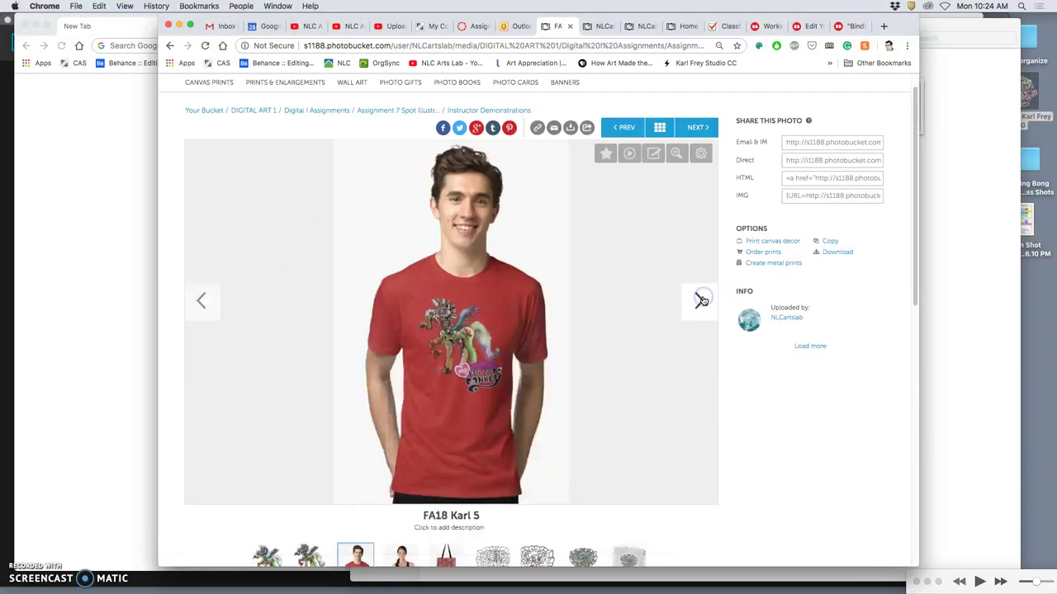
Page through the SP17 emblem drawings and sticker mockup, stepping back to the first emblem.
left_click(701, 300)
left_click(701, 300)
left_click(701, 300)
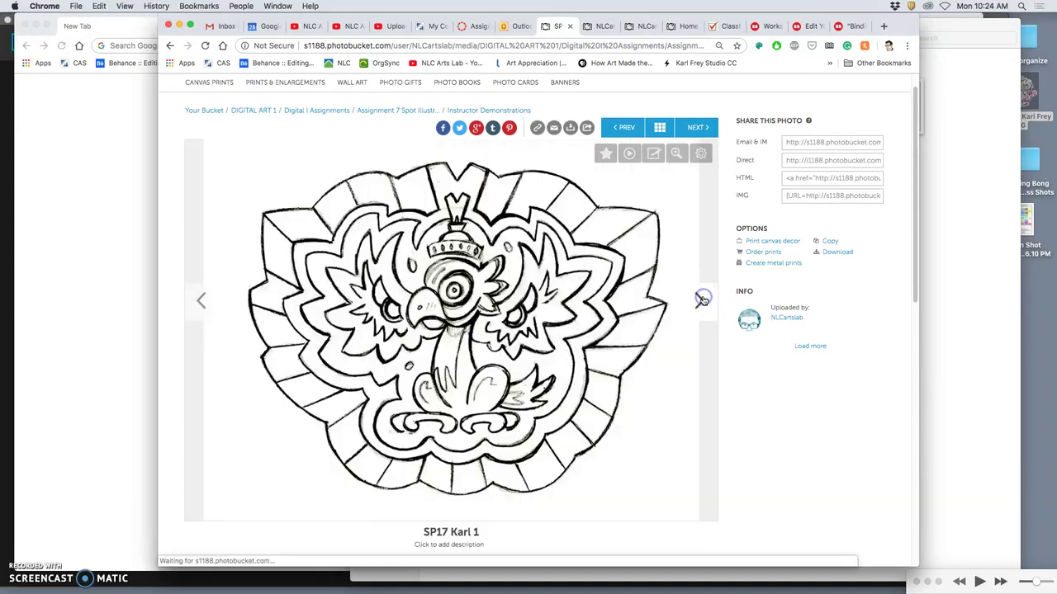
left_click(701, 300)
left_click(701, 299)
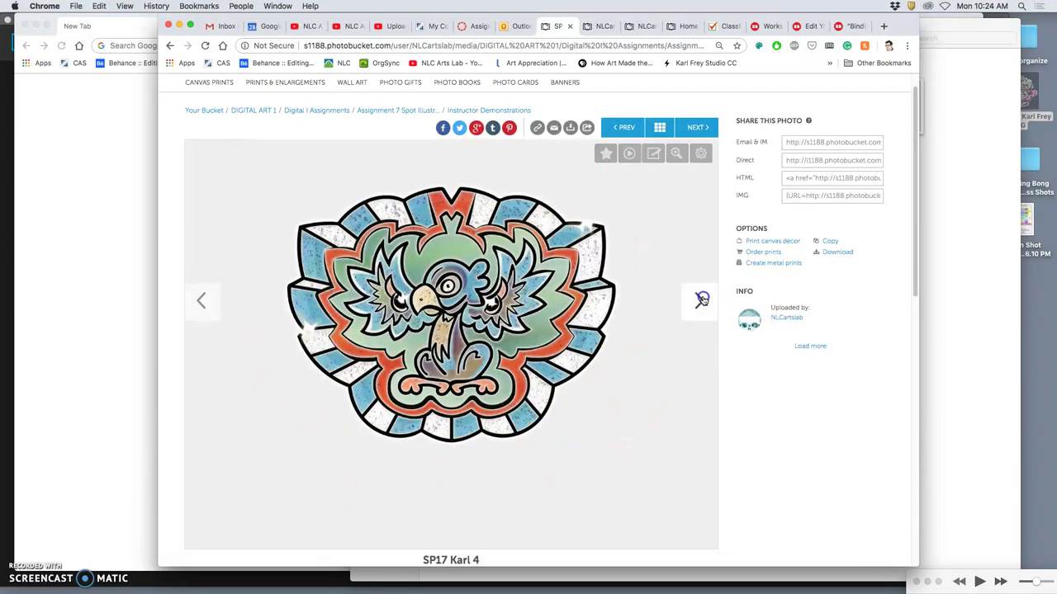
left_click(701, 299)
left_click(198, 306)
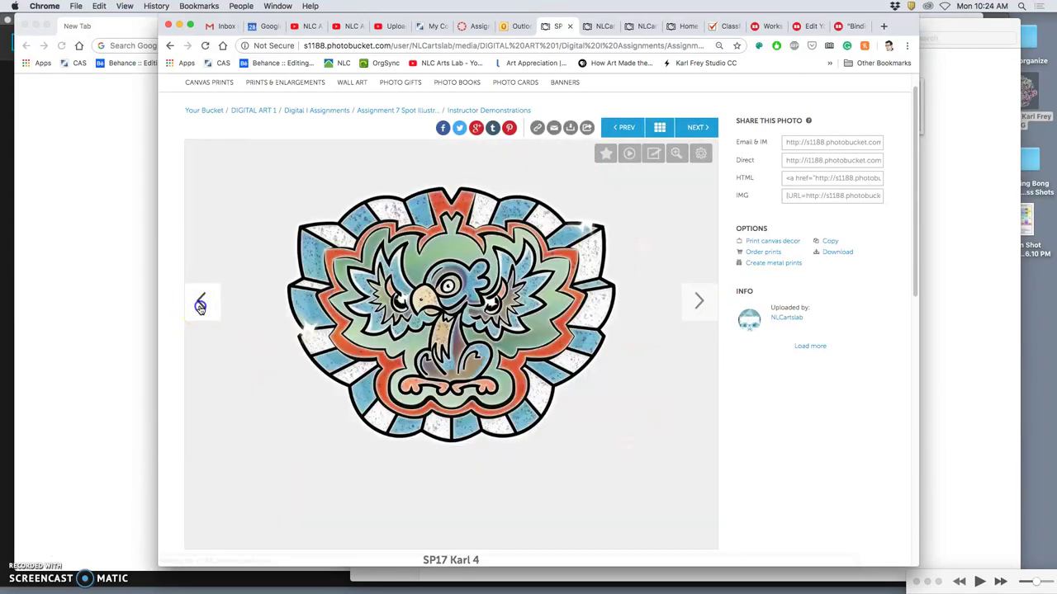
left_click(200, 302)
left_click(200, 303)
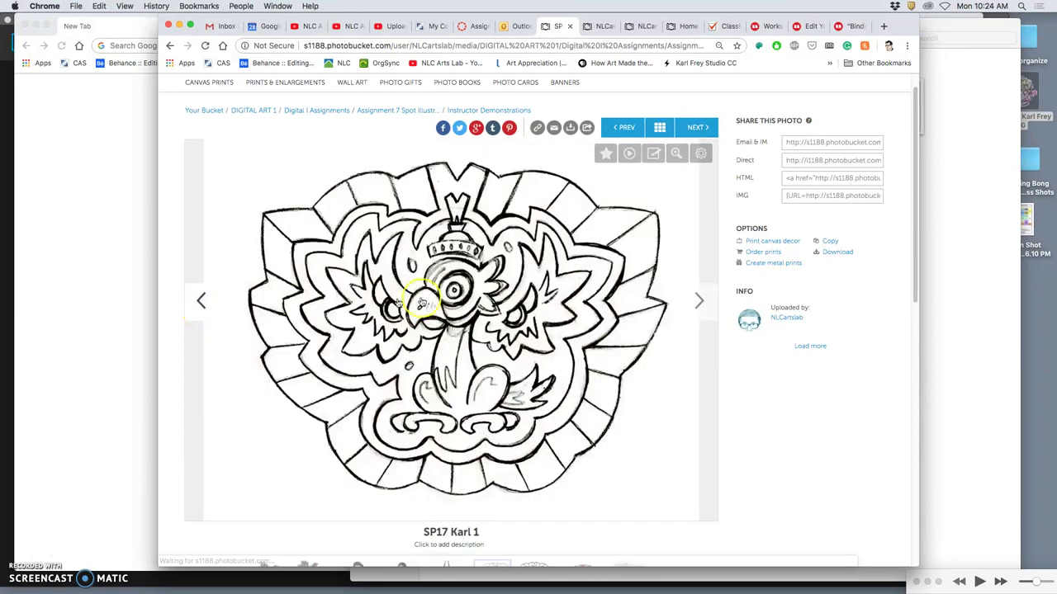
left_click(701, 301)
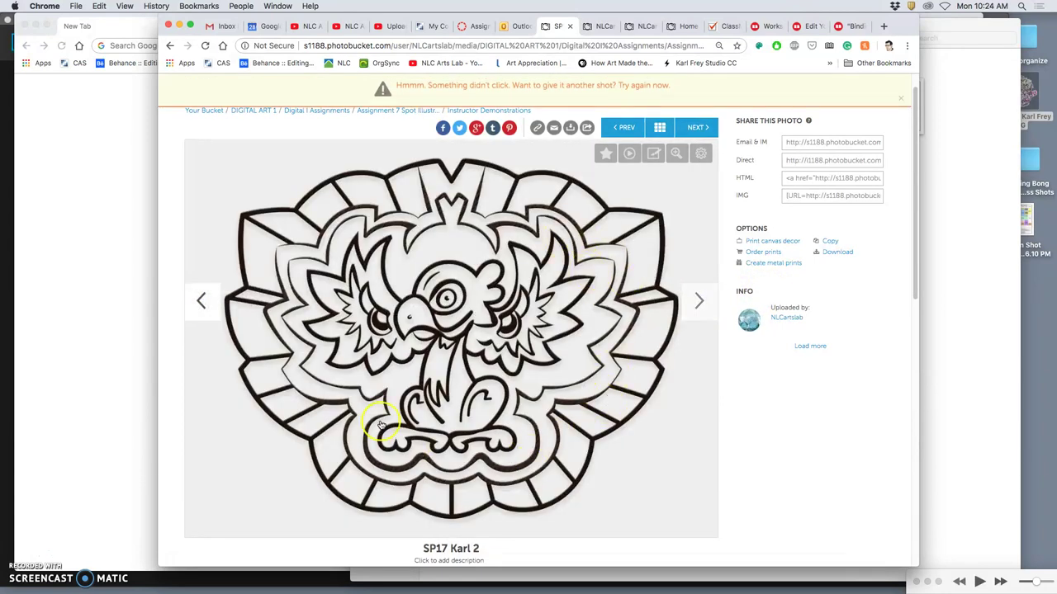
Skip through the remaining SP17 emblem versions and clothing mockups.
left_click(701, 301)
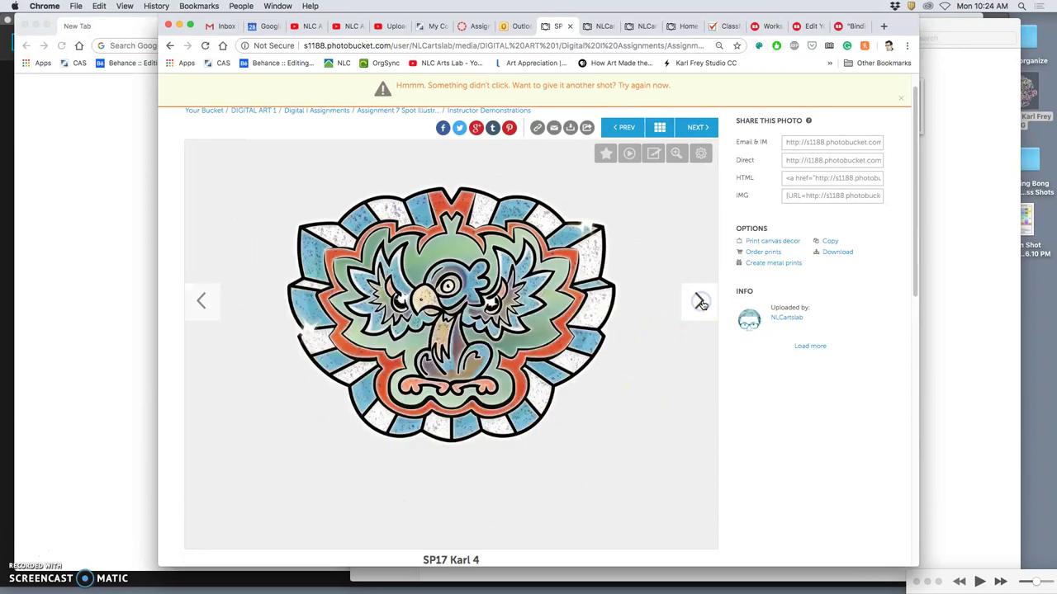
left_click(701, 302)
left_click(701, 302)
left_click(701, 302)
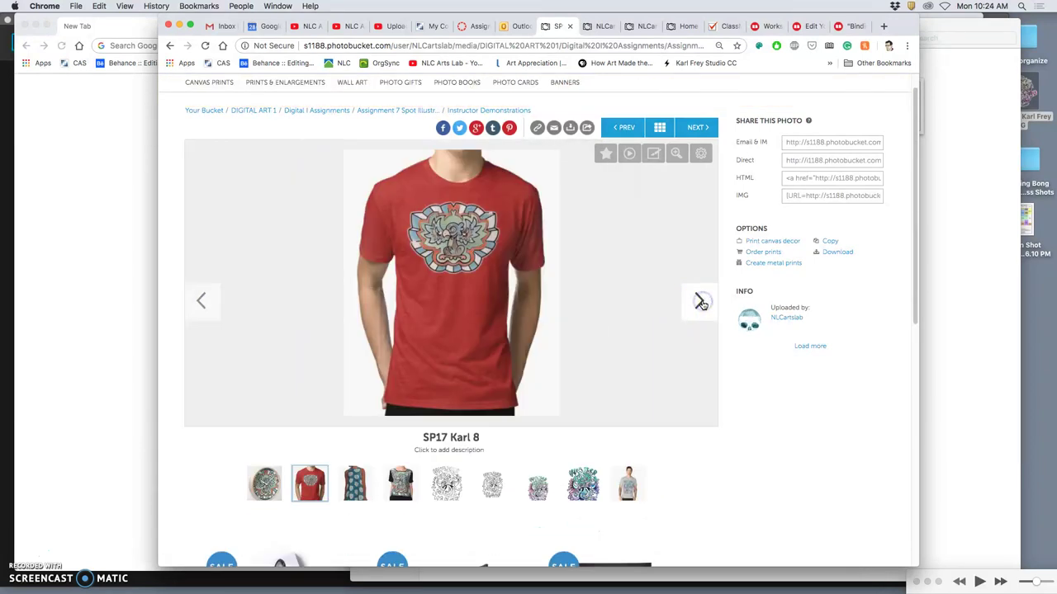
left_click(701, 302)
left_click(701, 302)
Page through the SP18 Winter Vomit pencil, inked and coloured drawings and mockups to Godzilla.
left_click(701, 302)
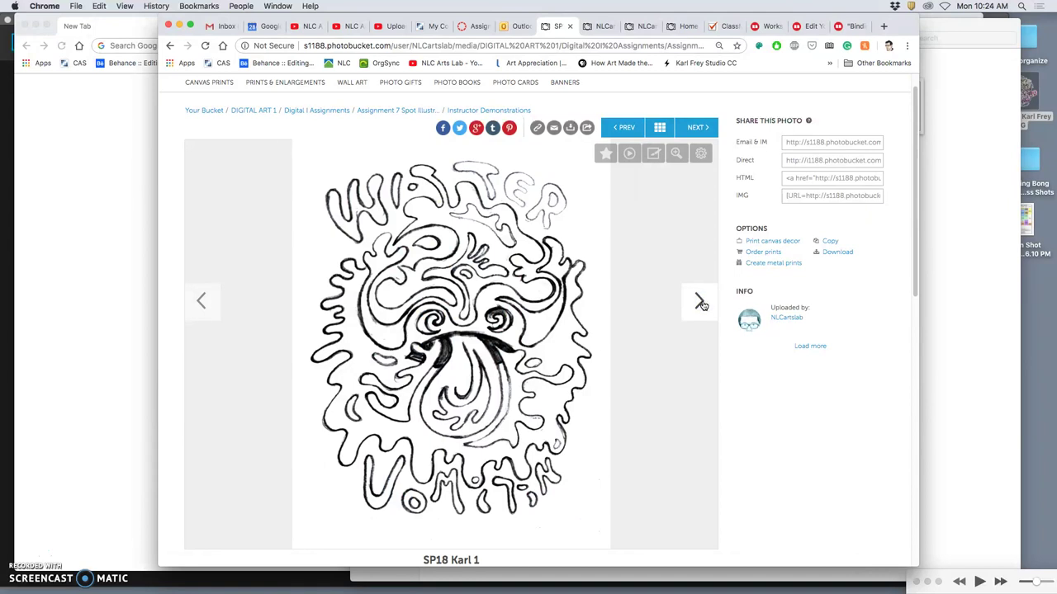
left_click(701, 302)
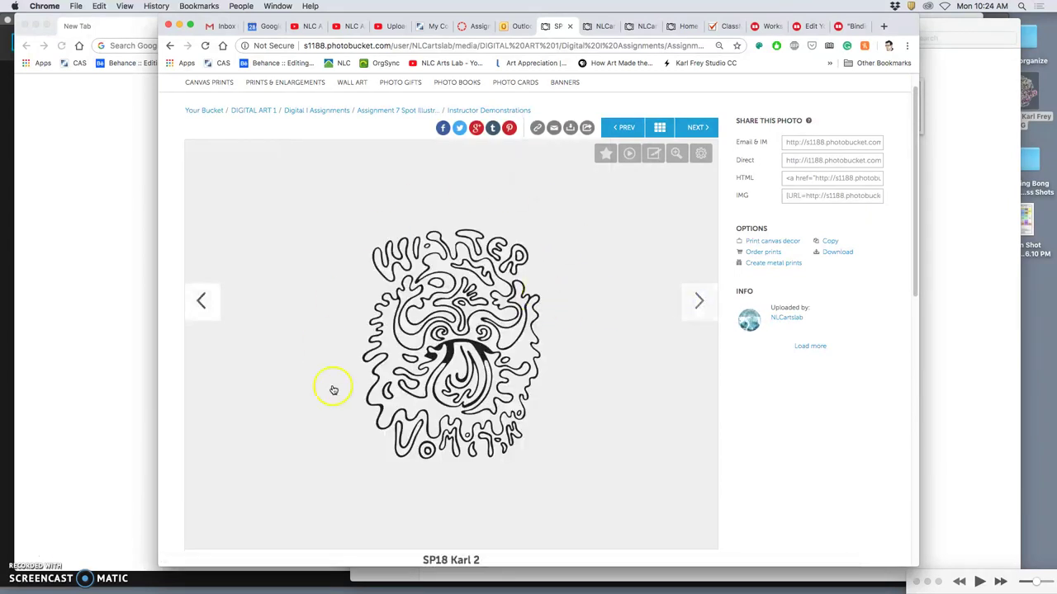
left_click(700, 301)
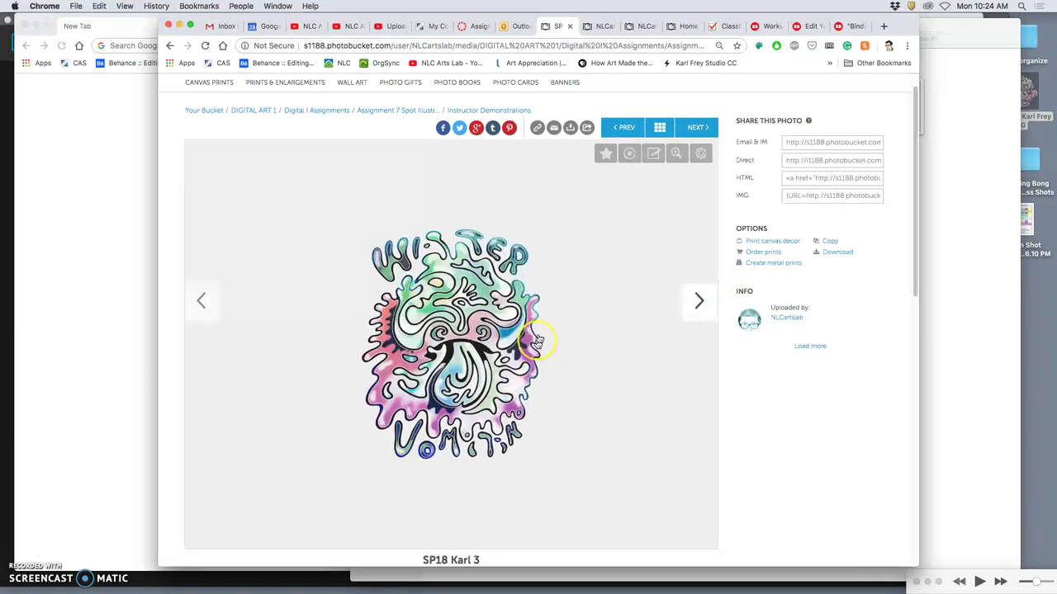
left_click(699, 301)
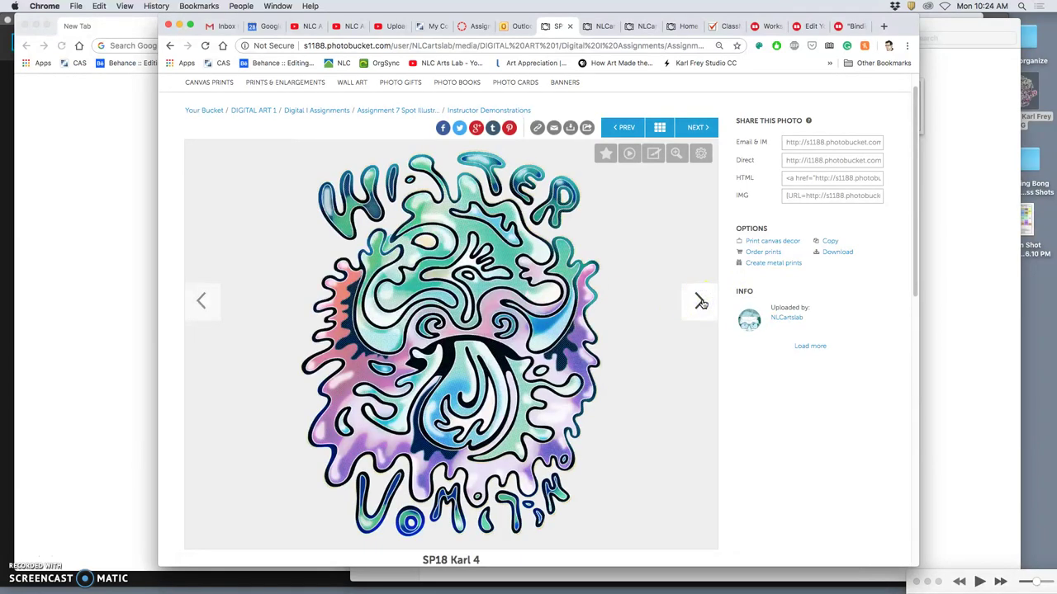
left_click(701, 301)
left_click(701, 302)
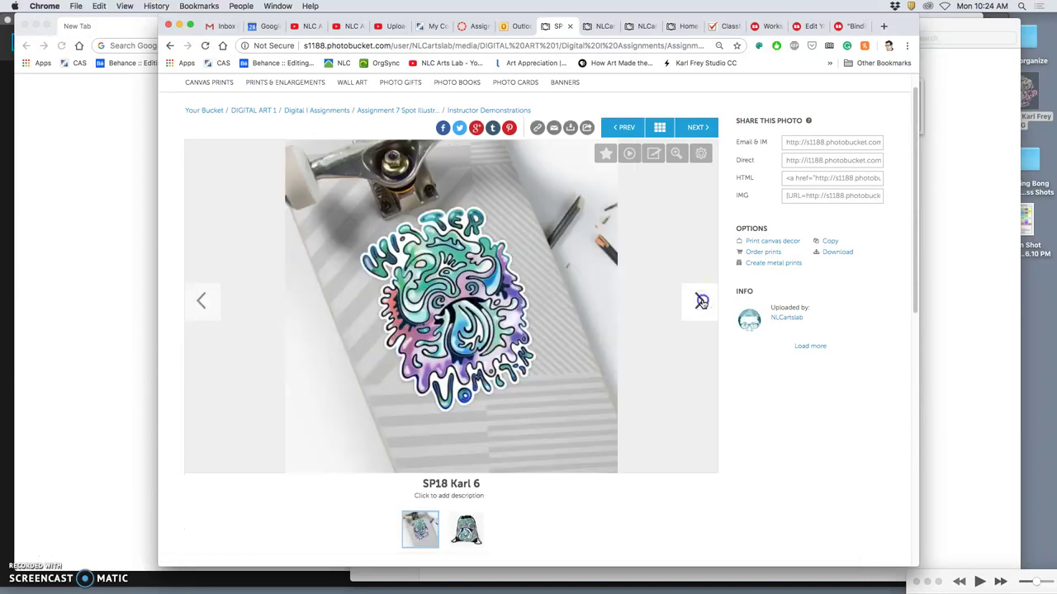
left_click(701, 302)
left_click(700, 301)
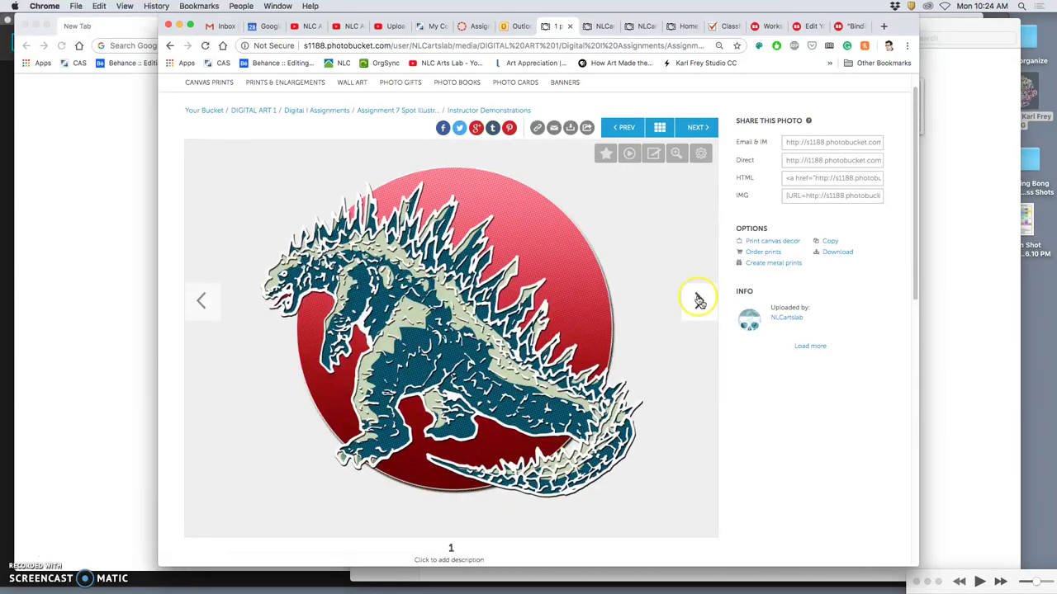
Minimize Chrome and drag chameleon-giclee.jpg clear of the overlapped file in the Assignment #7 folder.
left_click(179, 26)
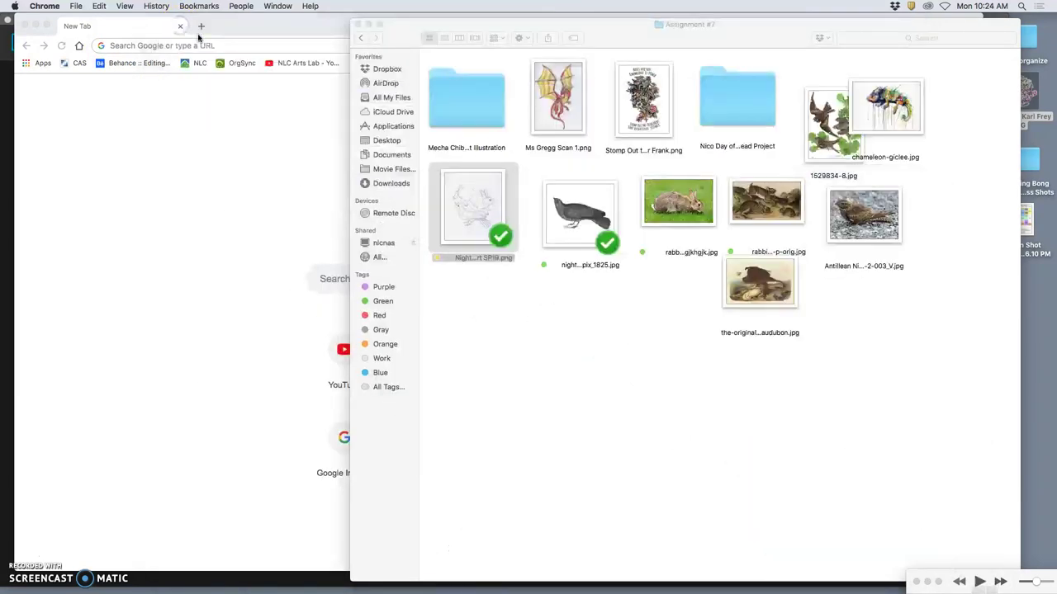
left_click(202, 25)
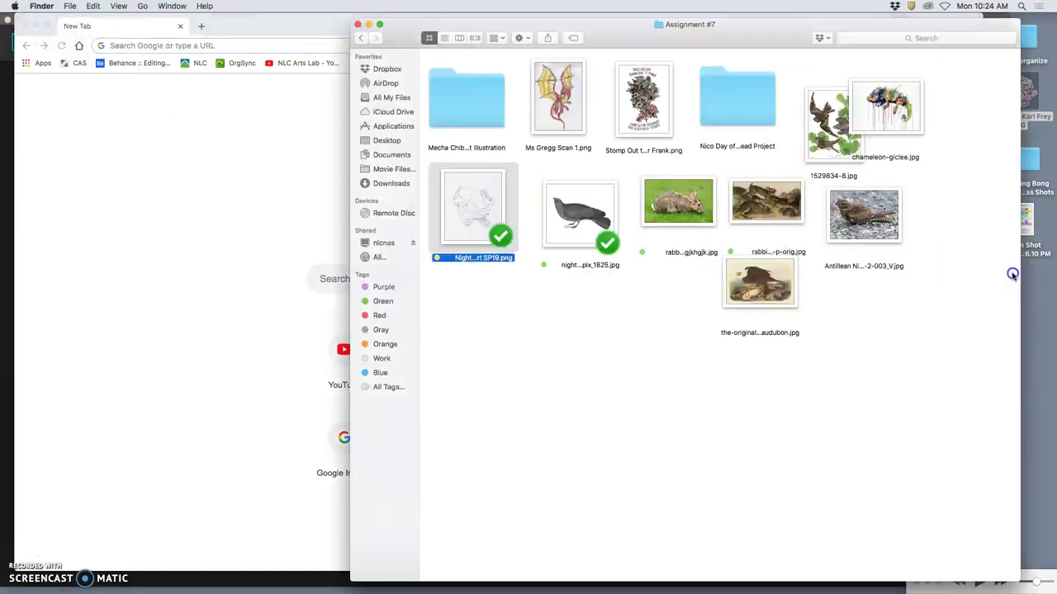
left_click(1009, 273)
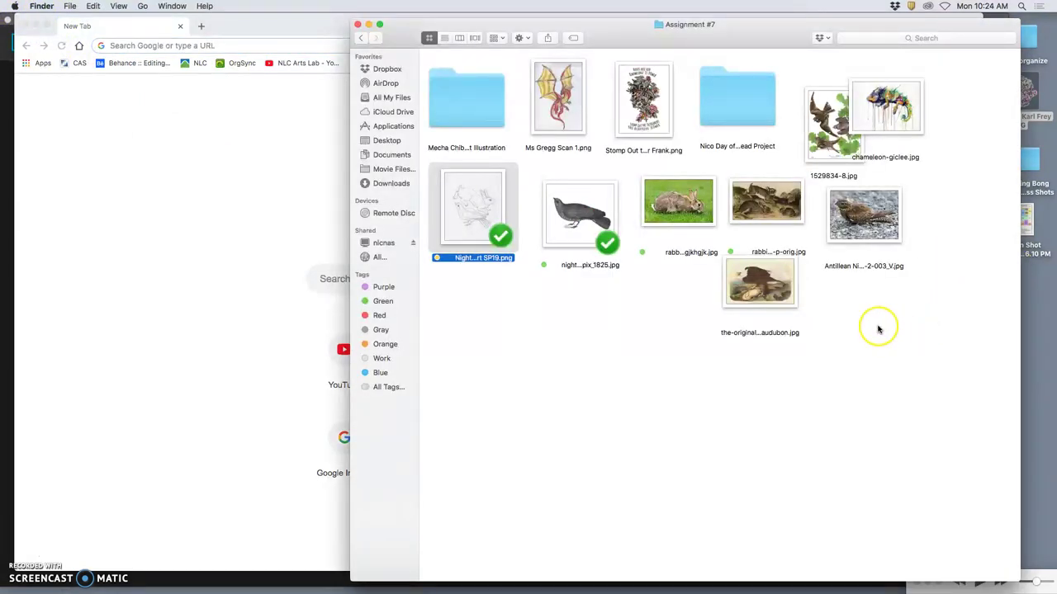
left_click(878, 330)
left_click_drag(893, 112, 960, 107)
left_click(540, 442)
Open Night Hare SP19.png in Preview.
left_click(474, 215)
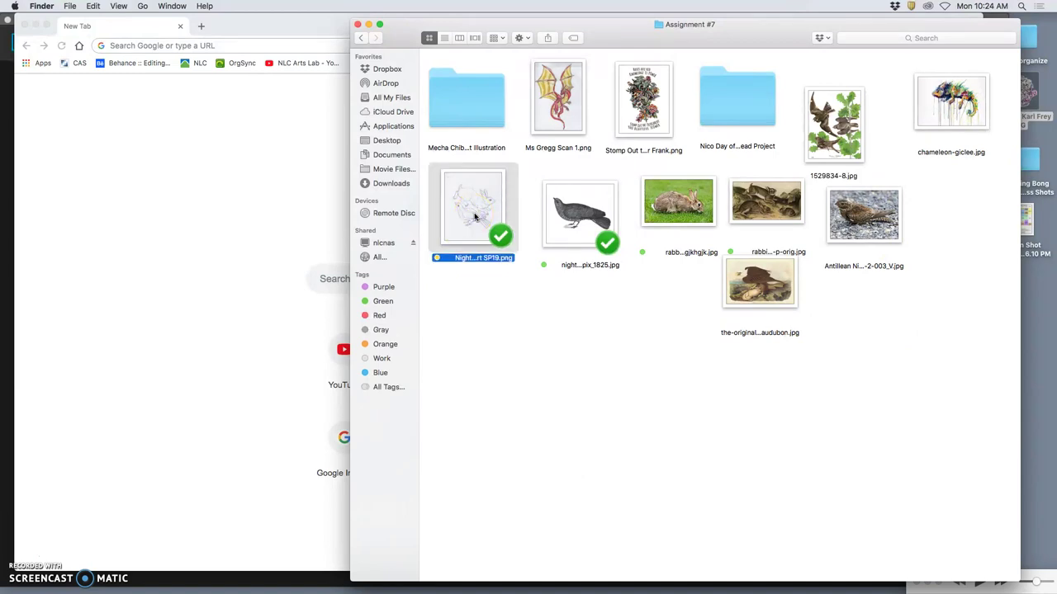
double_click(475, 216)
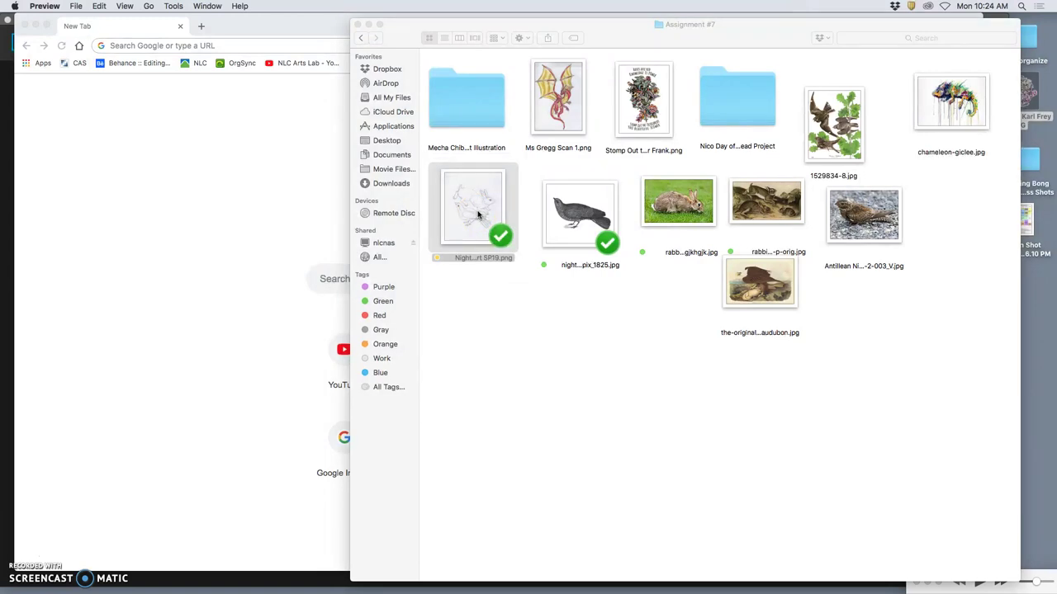
left_click(527, 202)
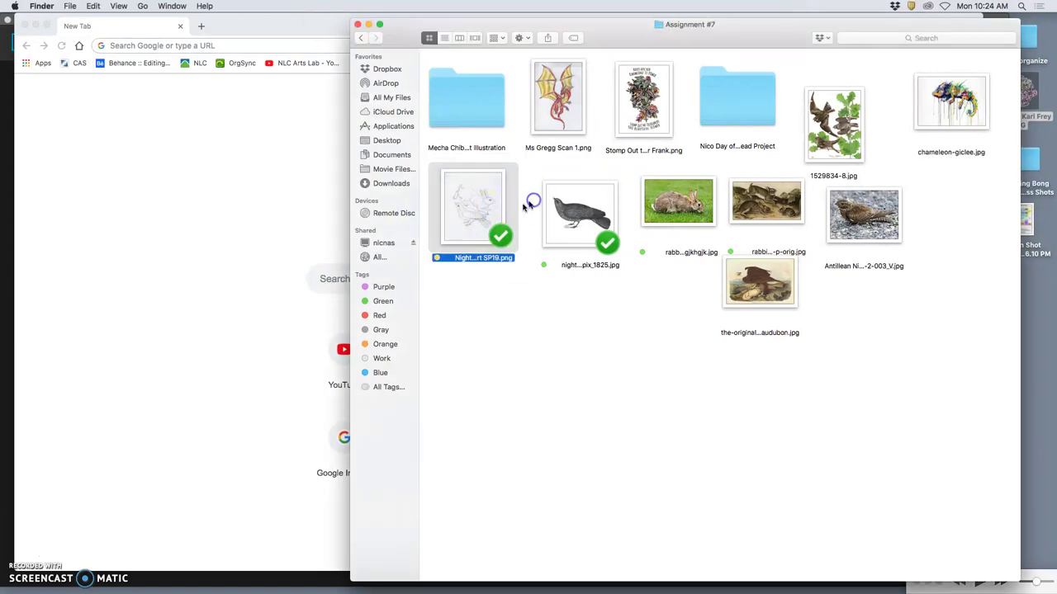
Open the Night Hare sketch and the Spix_1825 night hawk exemplar side by side in Preview.
double_click(489, 205)
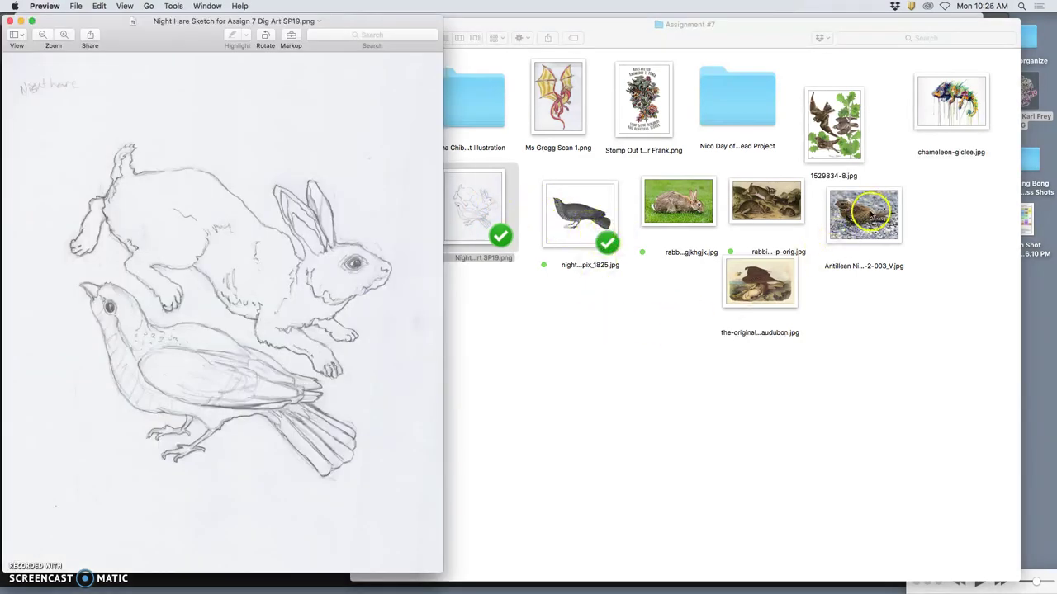
double_click(604, 214)
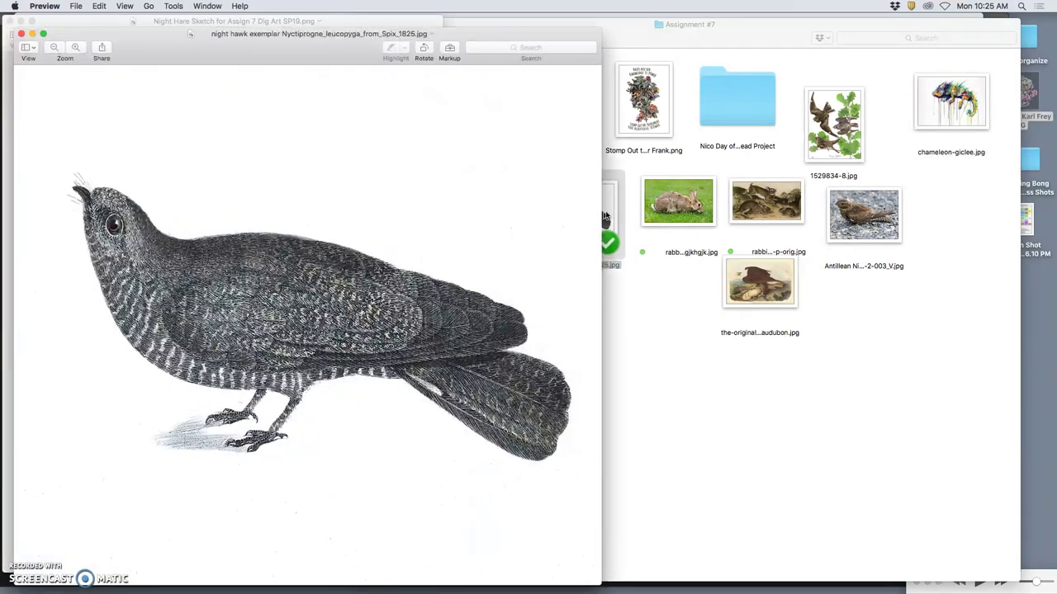
mouse_move(286, 37)
left_mouse_down()
mouse_move(484, 33)
mouse_move(723, 4)
left_mouse_up()
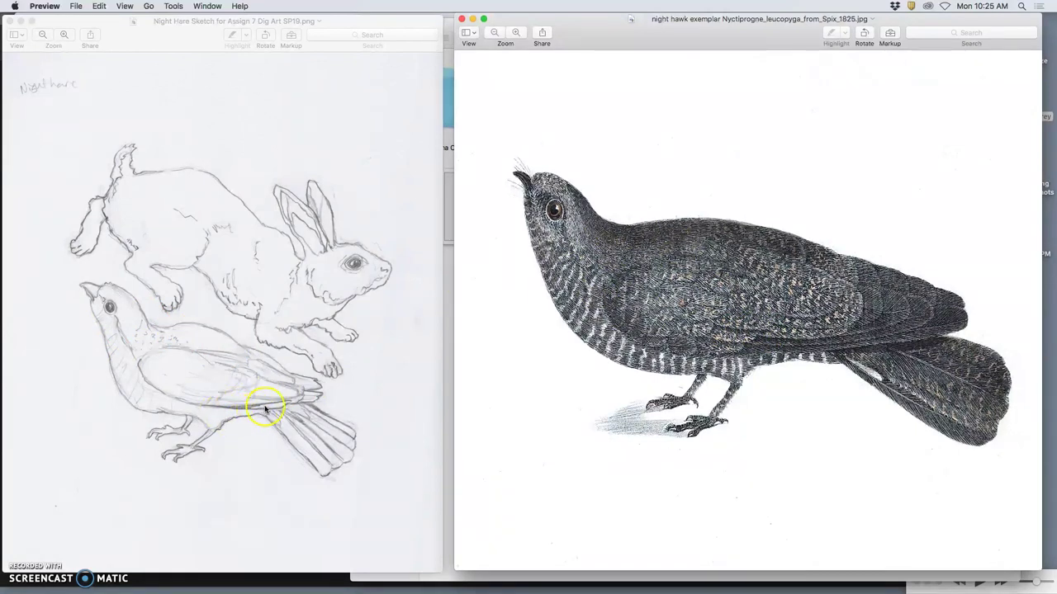
left_click_drag(619, 29, 425, 222)
double_click(880, 219)
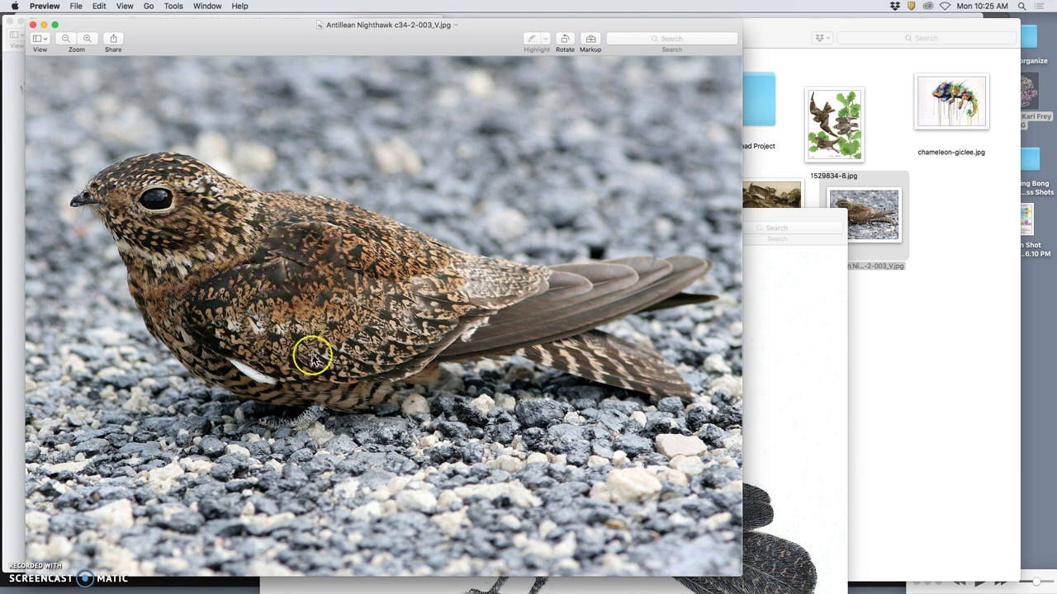
mouse_move(208, 39)
left_mouse_down()
mouse_move(541, 33)
mouse_move(501, 31)
left_mouse_up()
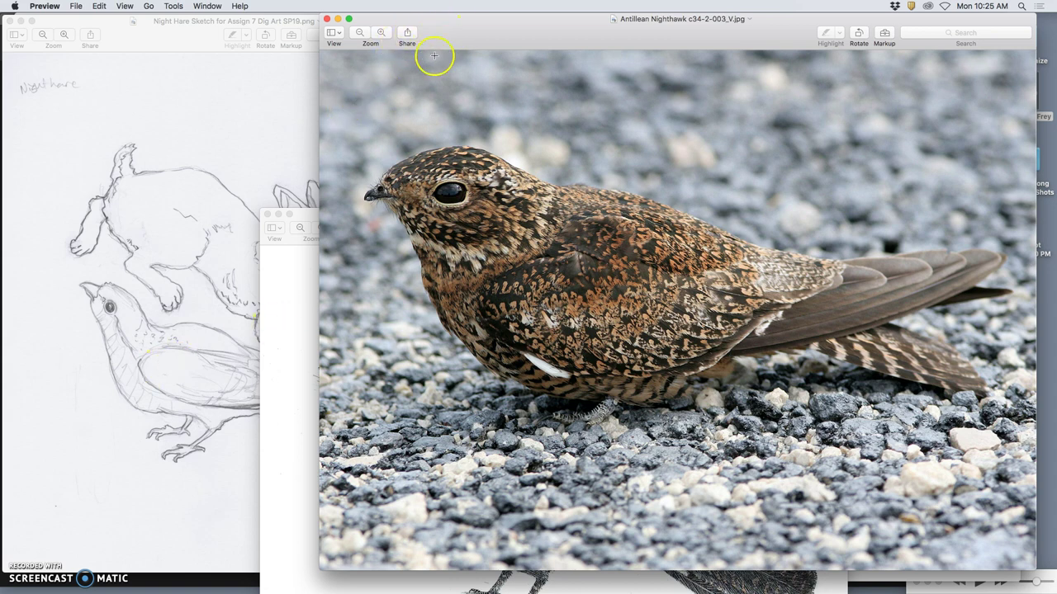
left_click_drag(448, 48, 416, 282)
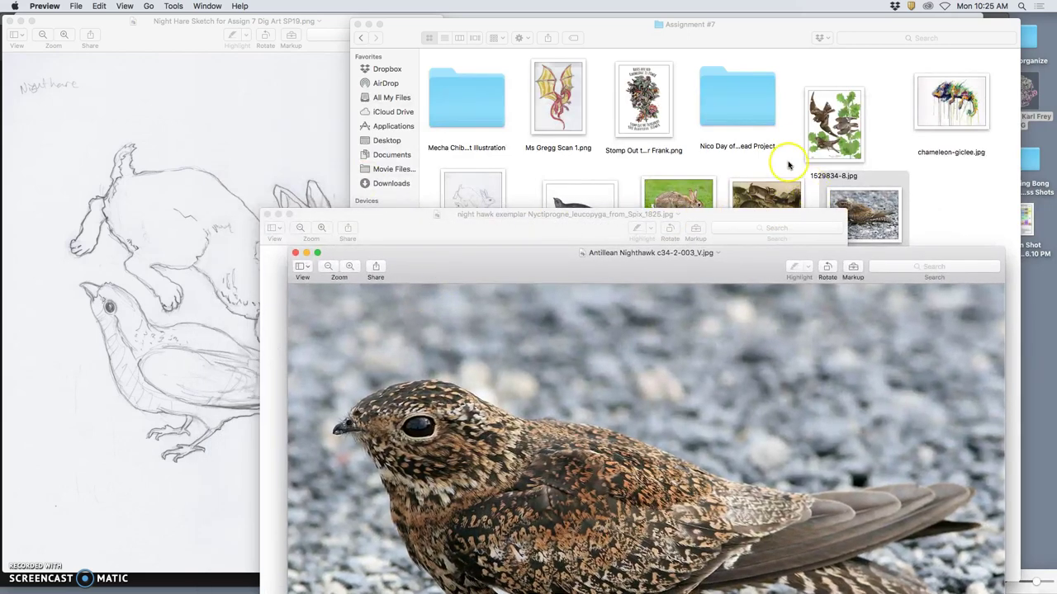
left_click(788, 166)
double_click(676, 216)
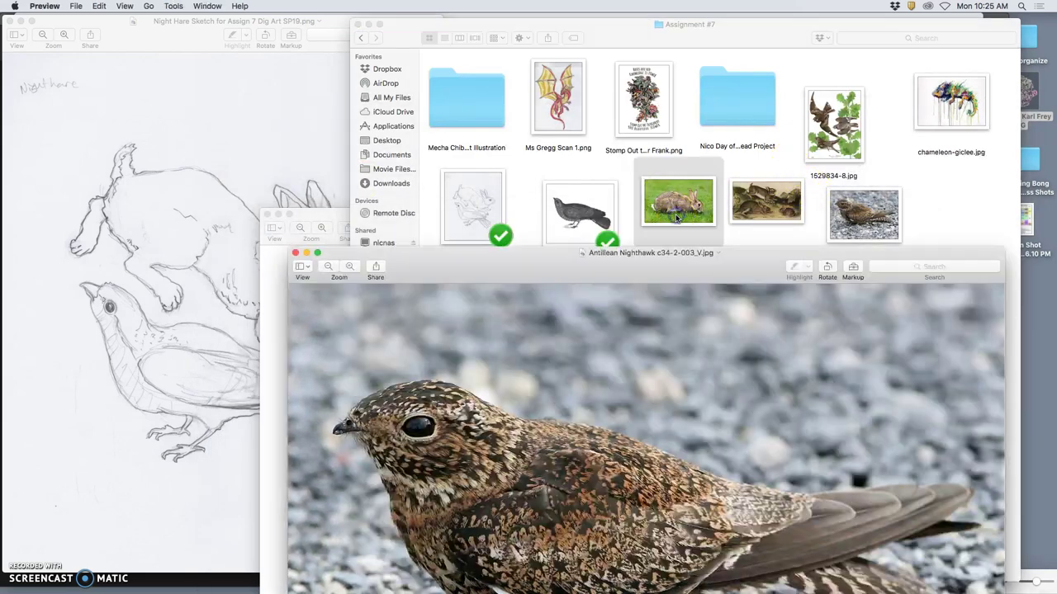
left_click_drag(558, 56, 806, 38)
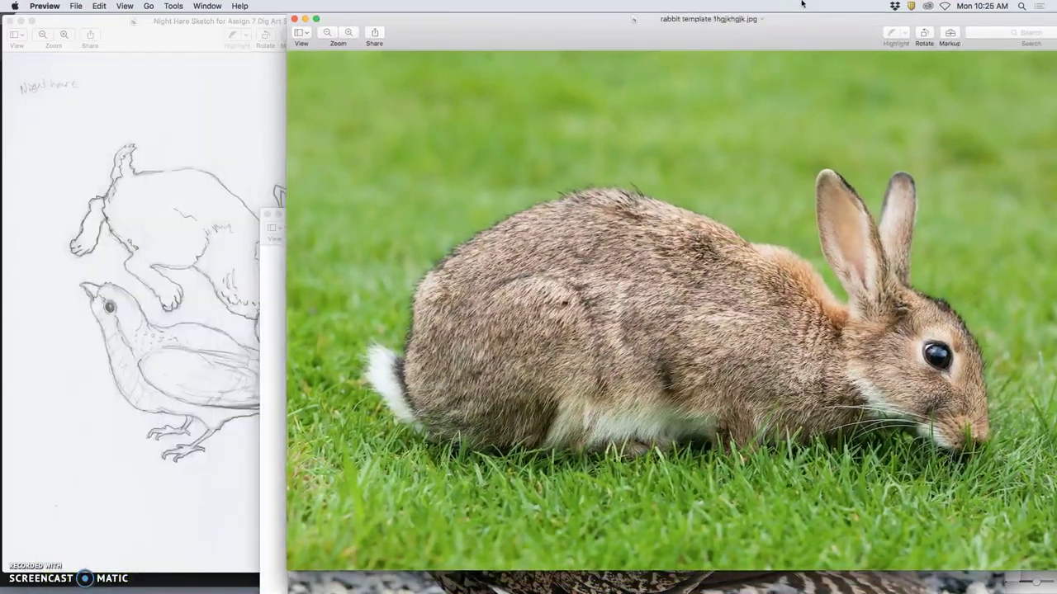
left_click(240, 163)
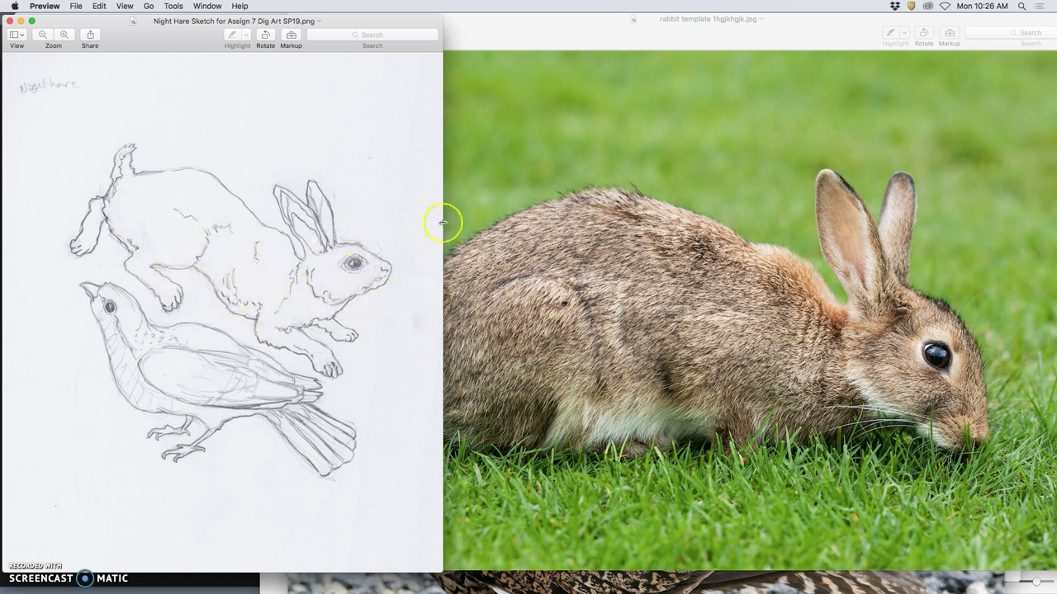
left_click(486, 31)
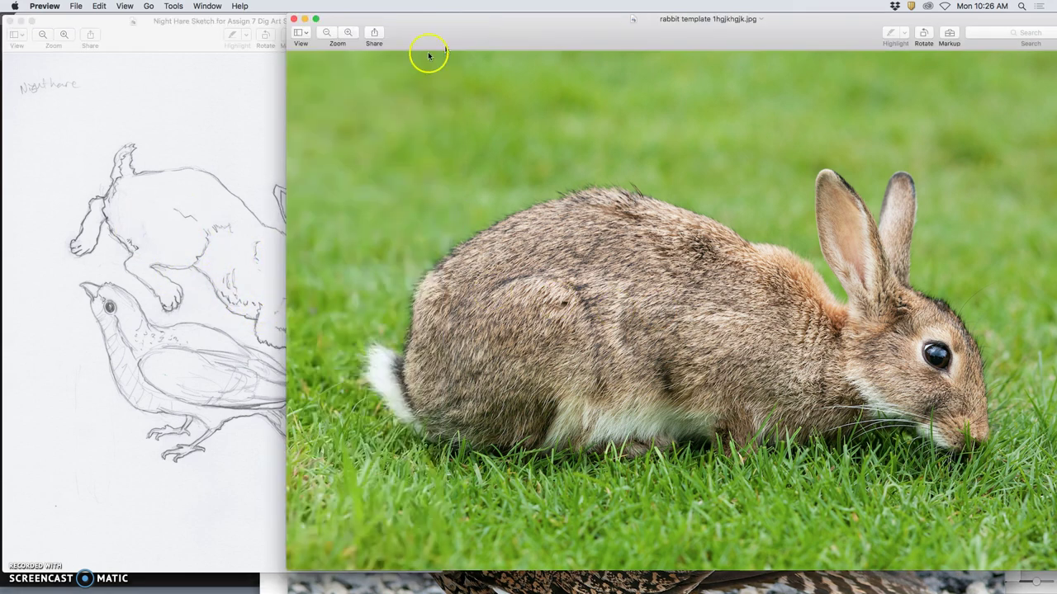
Close the rabbit, nighthawk and Night Hare sketch windows in Preview.
left_click(295, 19)
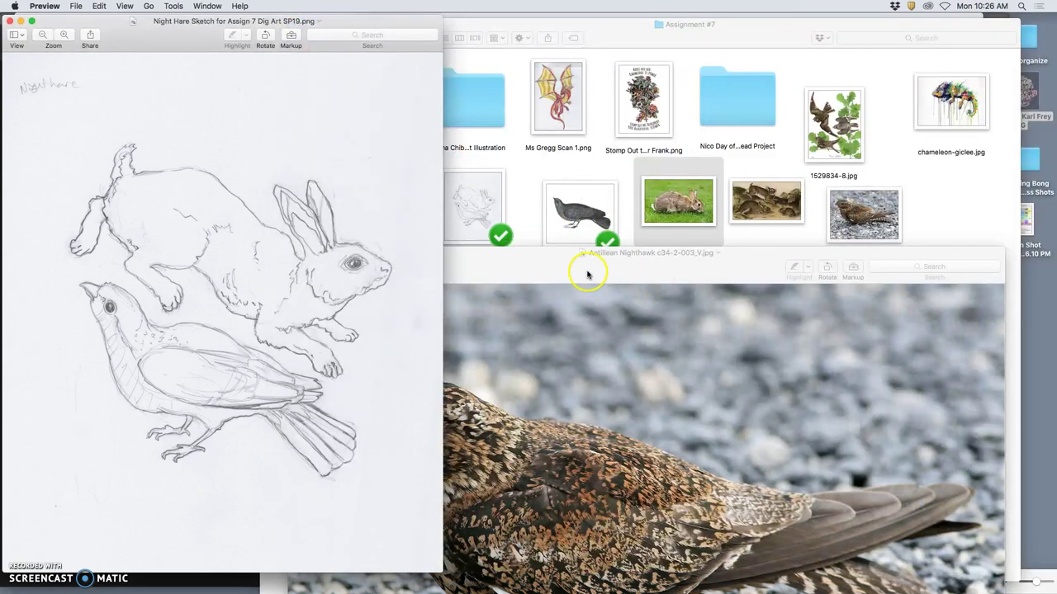
left_click(625, 281)
left_click(296, 252)
left_click(333, 251)
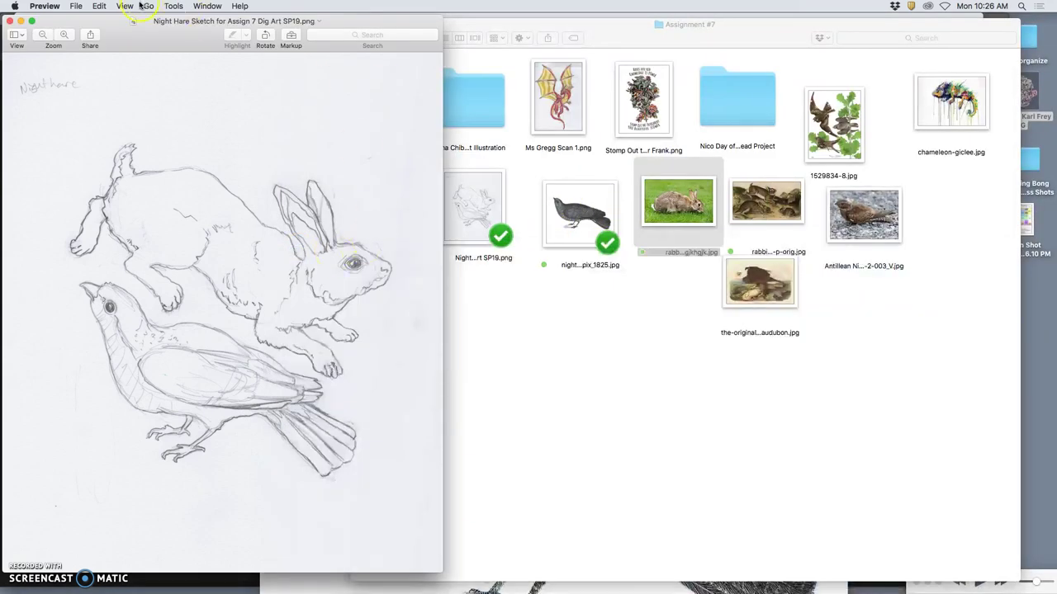
left_click_drag(319, 250, 551, 248)
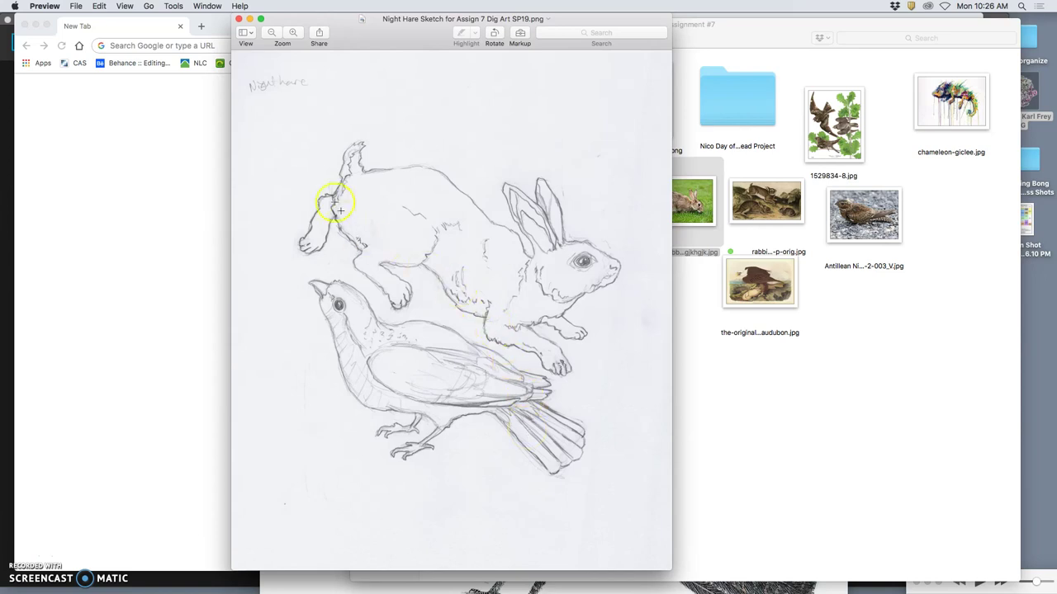
left_click(237, 17)
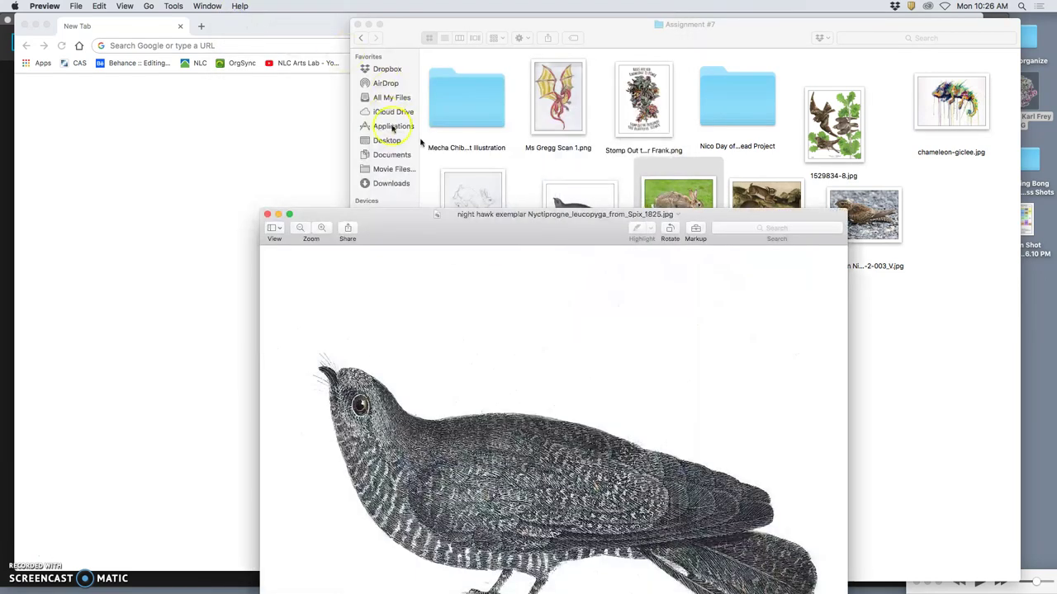
Open the Night Hare sketch PNG from the Assignment #7 folder with Photoshop CC 2018.
left_click(537, 170)
left_click(488, 203)
right_click(488, 203)
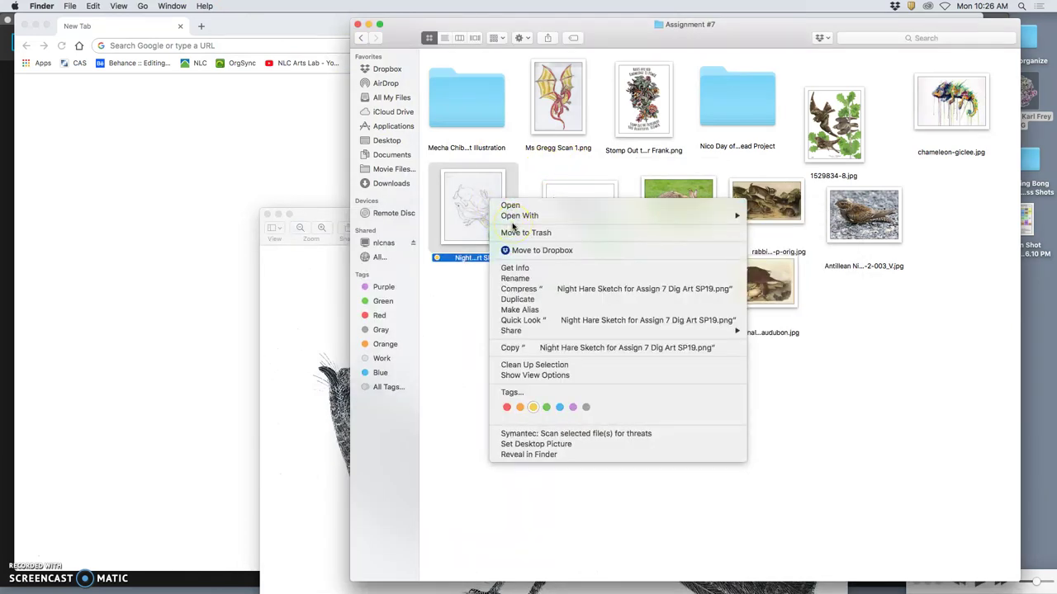
left_click(512, 217)
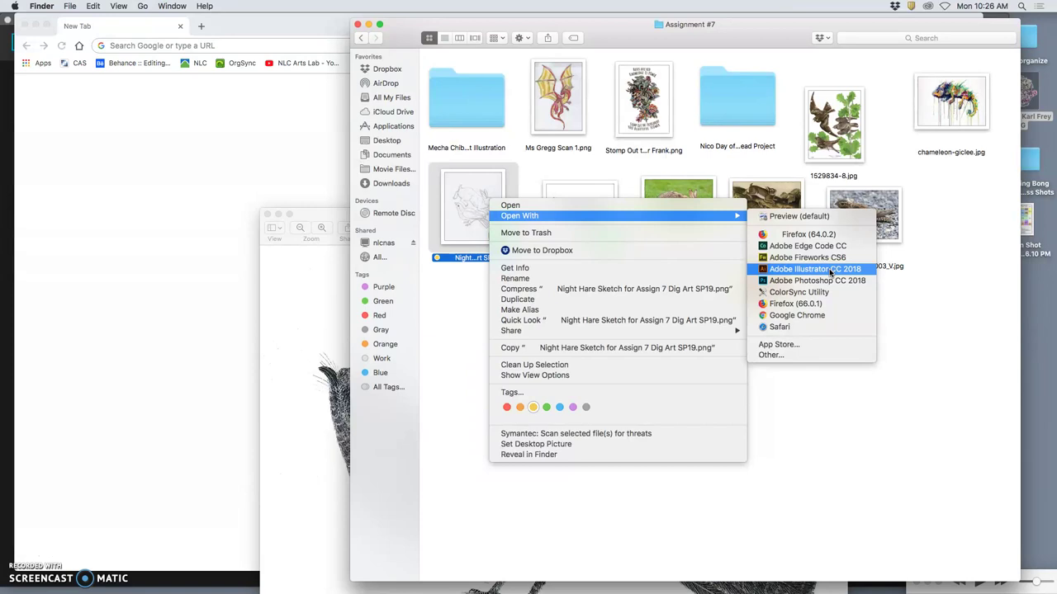
left_click(850, 283)
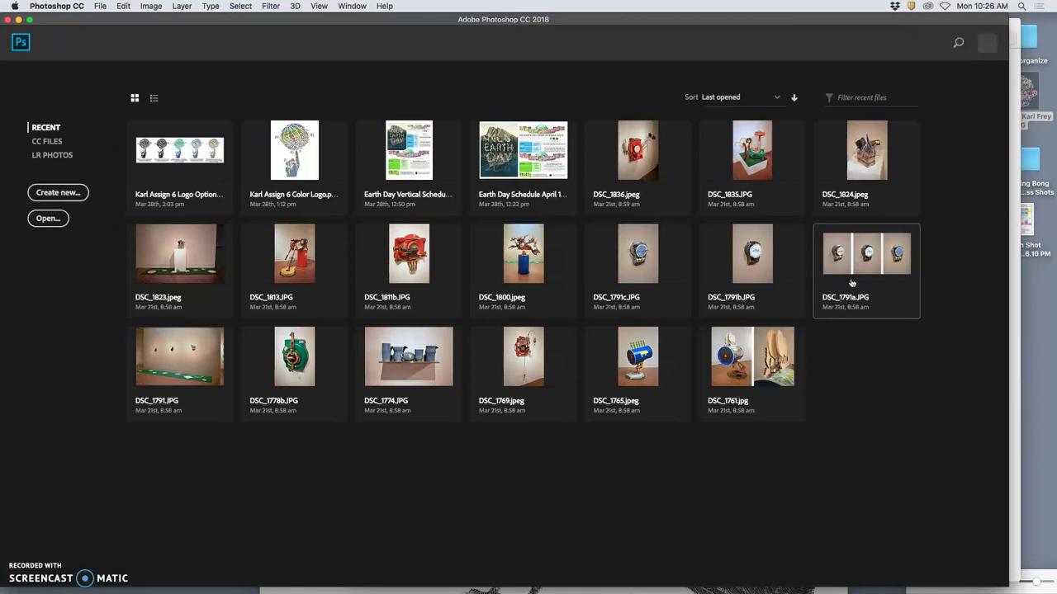
Unlock the background into an editable layer and duplicate it as Layer 0 copy.
left_click(852, 283)
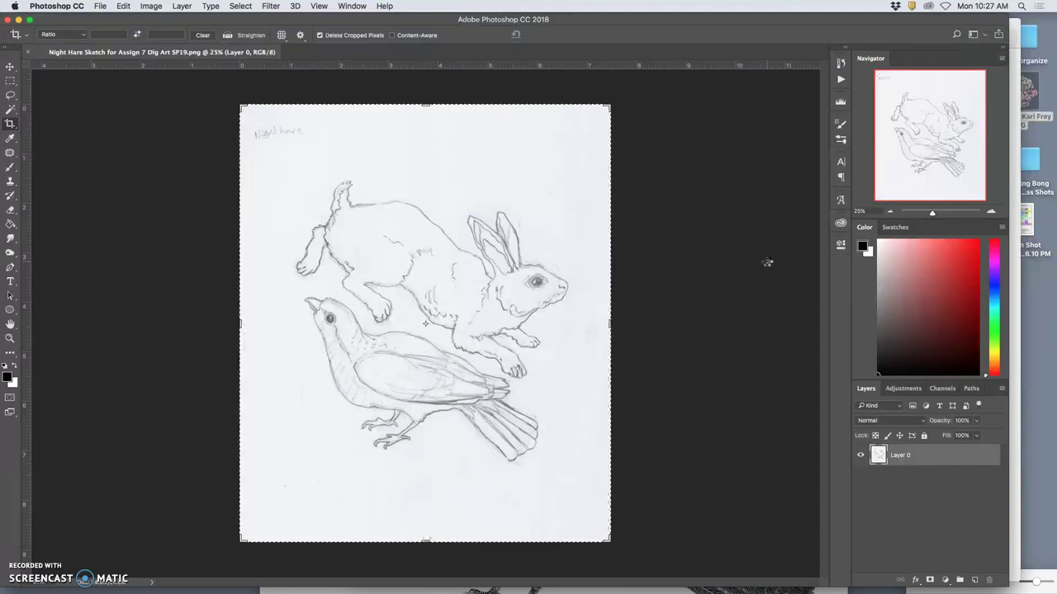
left_click(603, 330)
key("super+j")
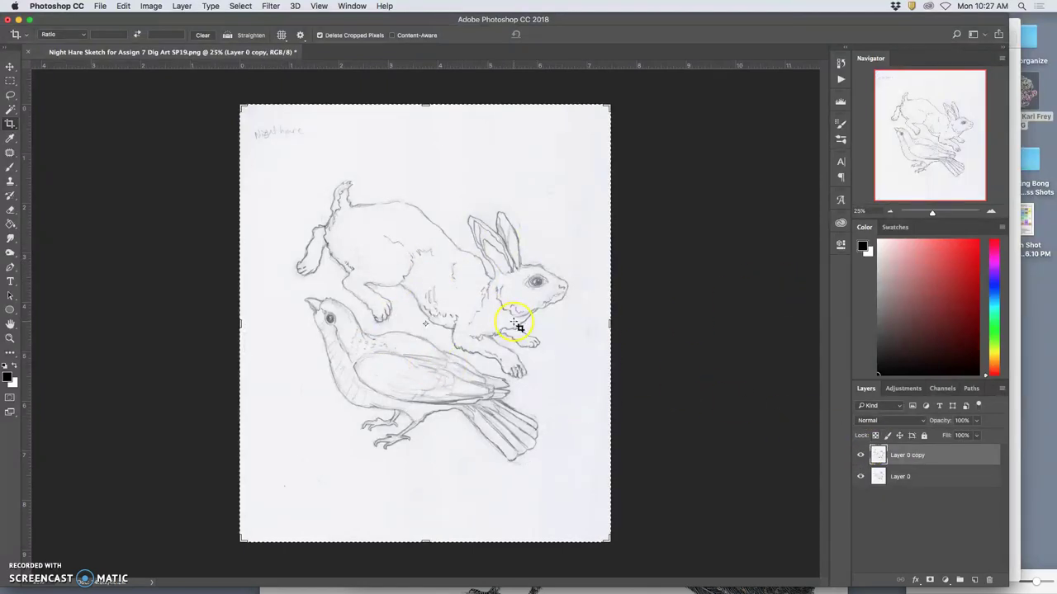
Warp Layer 0 copy, reshaping the bird, hare body, ears, tail and paw areas.
key("super+t")
right_click(488, 290)
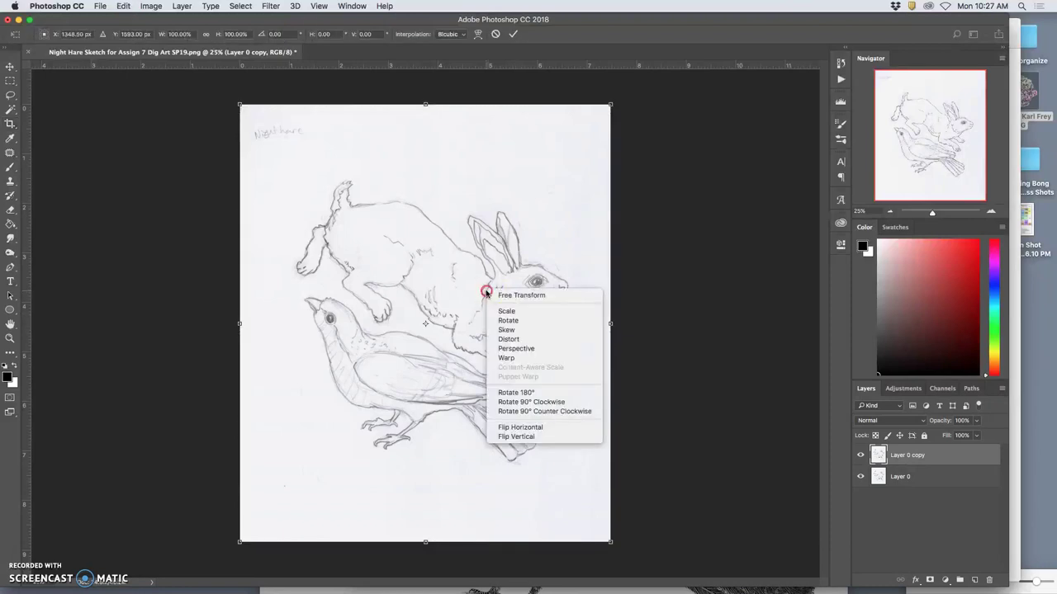
left_click(526, 359)
left_click_drag(338, 366, 314, 396)
left_click_drag(392, 288, 420, 275)
left_click_drag(507, 218, 510, 207)
left_click_drag(429, 438, 417, 446)
left_click_drag(532, 360, 573, 329)
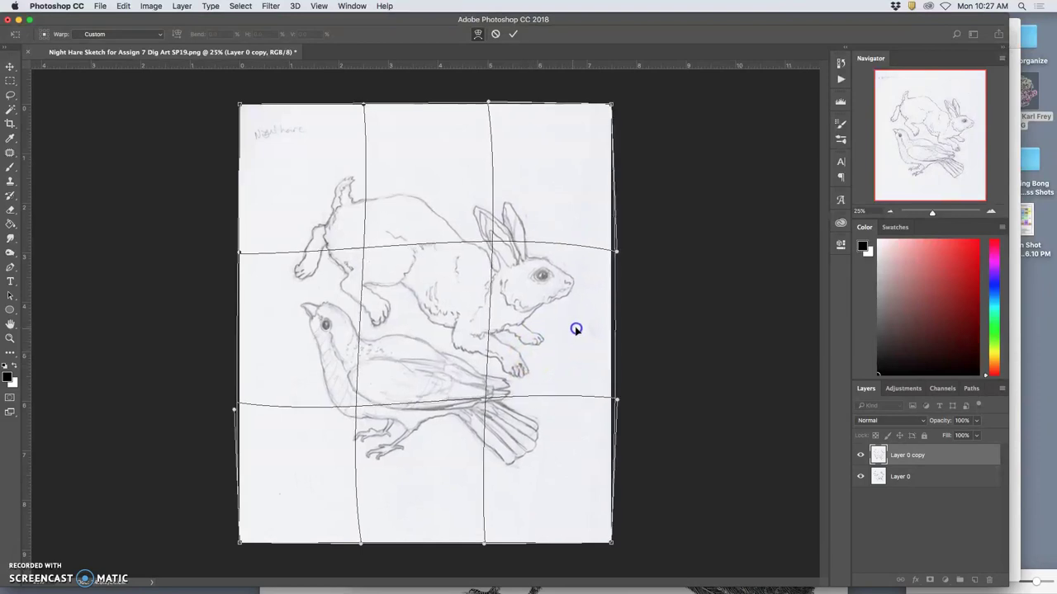
left_click_drag(417, 291, 418, 299)
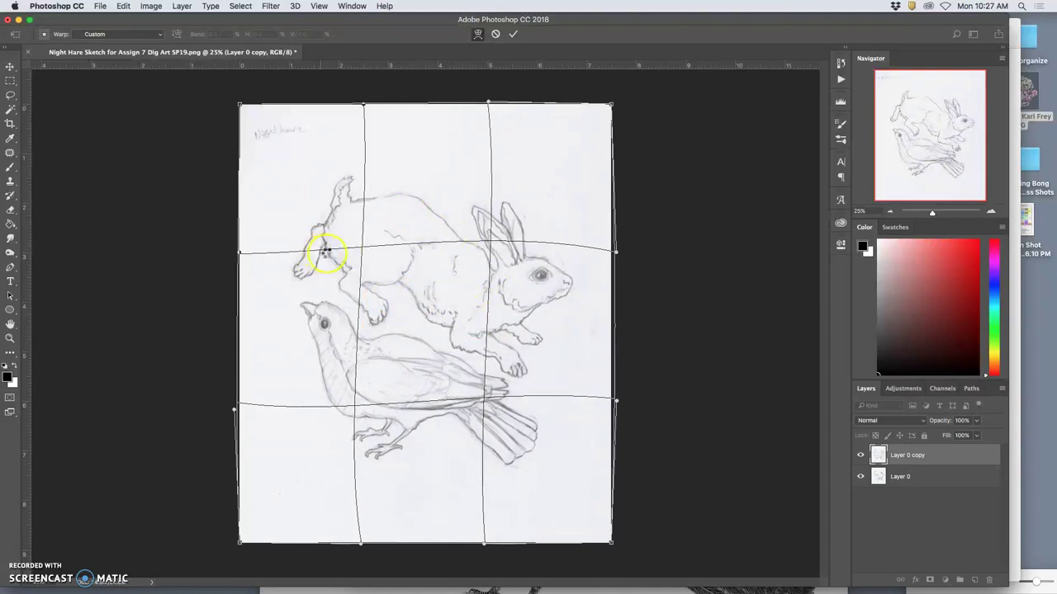
key("Return")
Open rabbit-test-p-orig.jpg in Preview beside the sketch, then return to the Photoshop canvas.
key("c")
left_click(1018, 558)
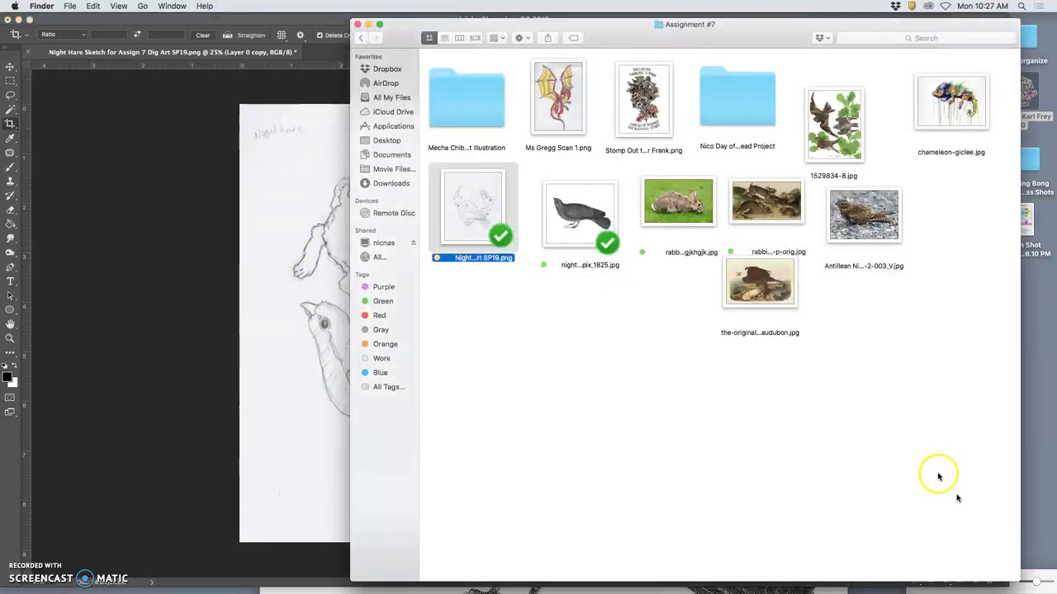
left_click(780, 212)
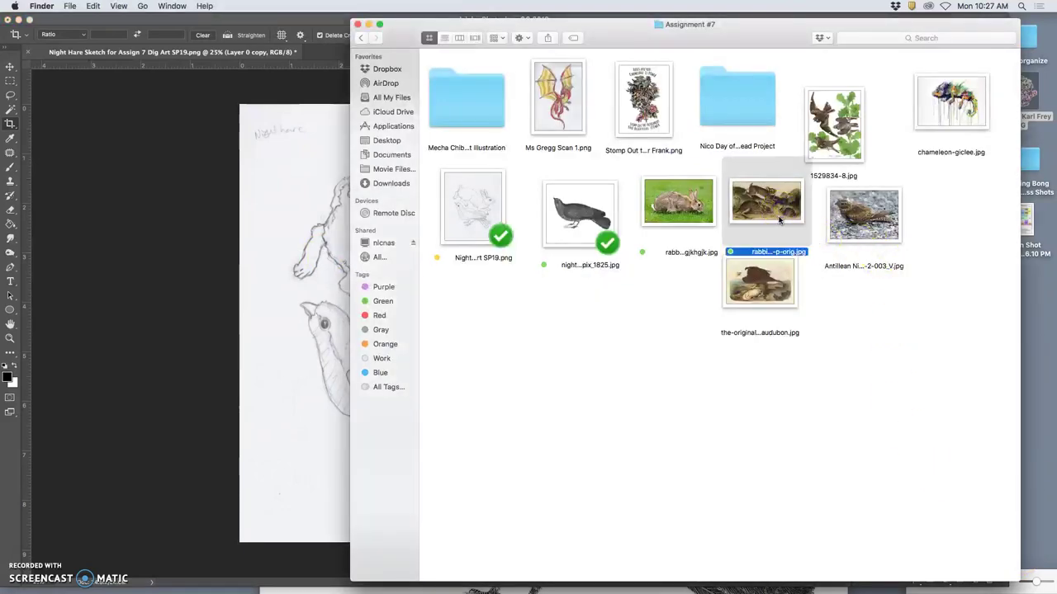
double_click(780, 212)
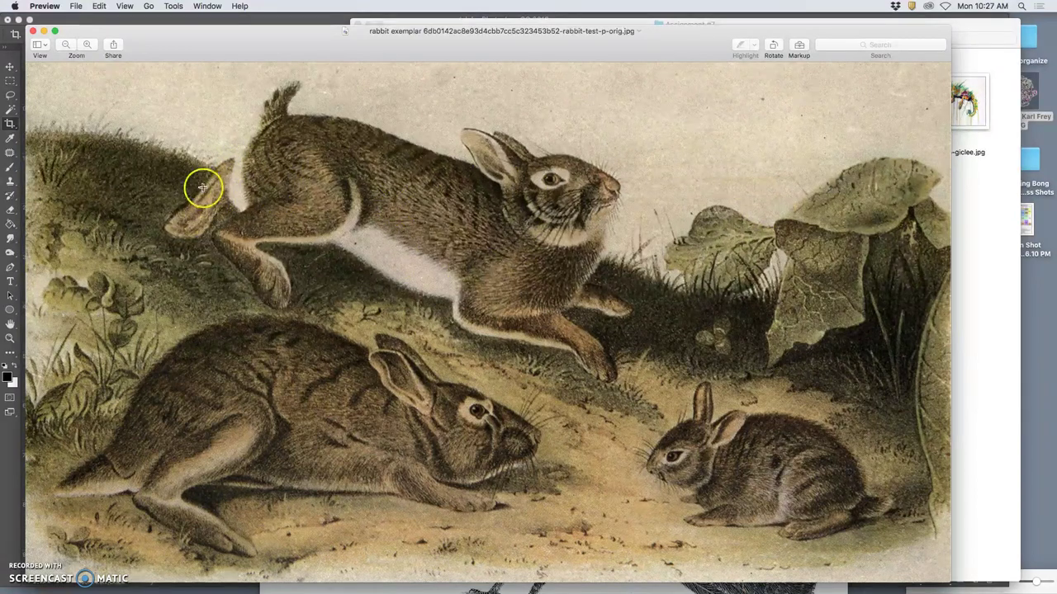
left_click_drag(202, 37, 512, 60)
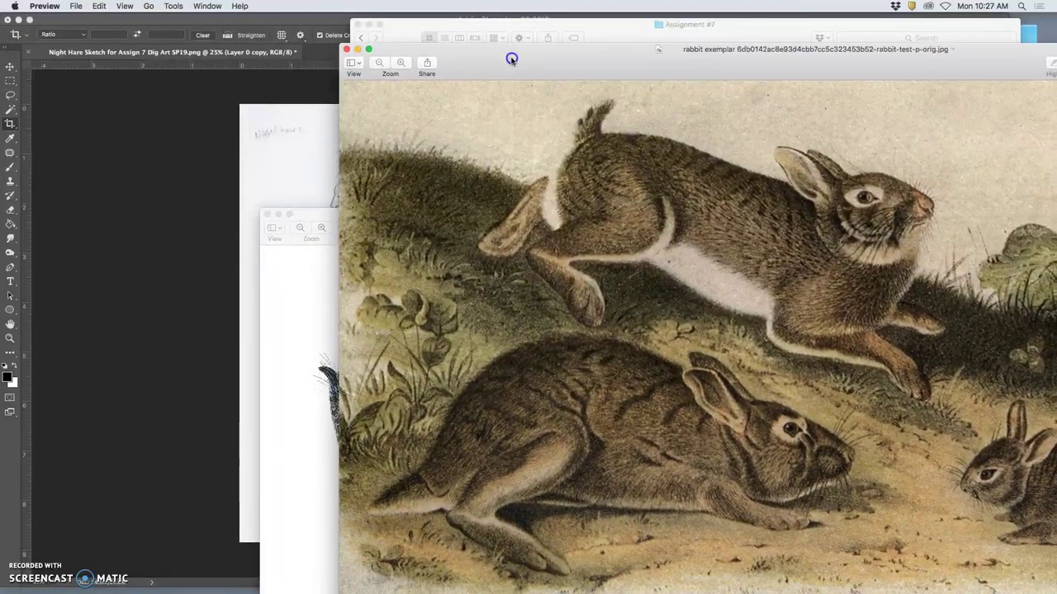
left_click(317, 142)
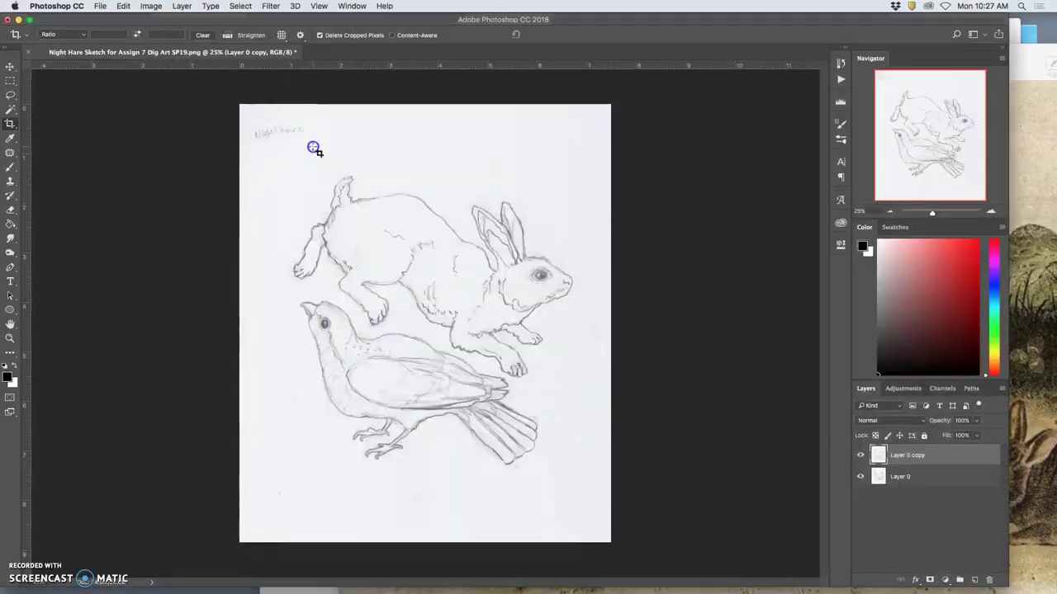
Lasso the hare's hind foot onto a new layer, rotate it about 15 degrees and warp it.
left_click(10, 94)
mouse_move(307, 236)
left_mouse_down()
mouse_move(327, 254)
mouse_move(325, 221)
mouse_move(304, 231)
mouse_move(291, 285)
mouse_move(317, 284)
mouse_move(326, 251)
left_mouse_up()
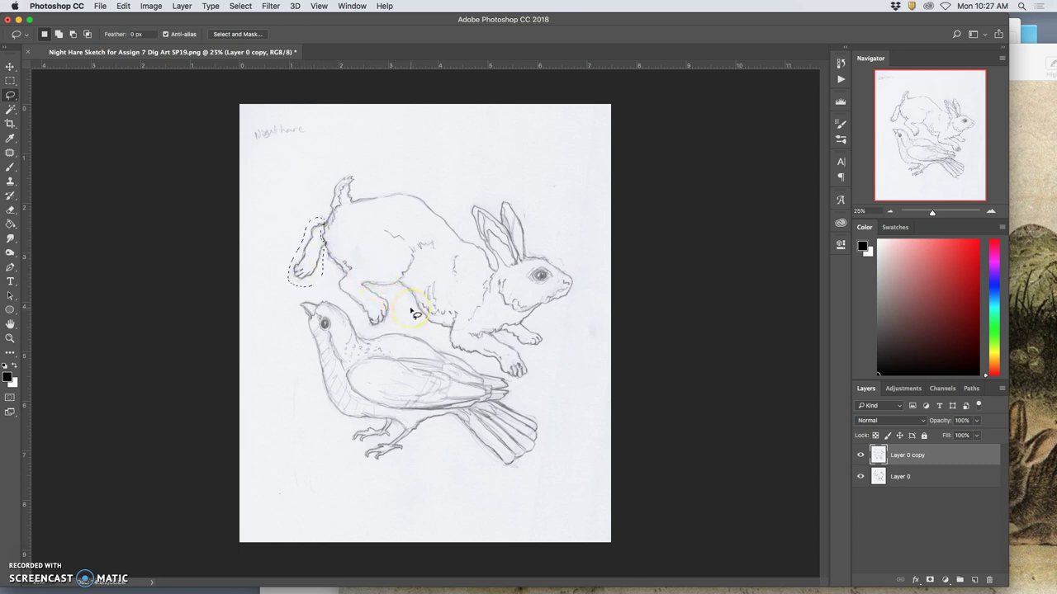
key("super+j")
key("super+t")
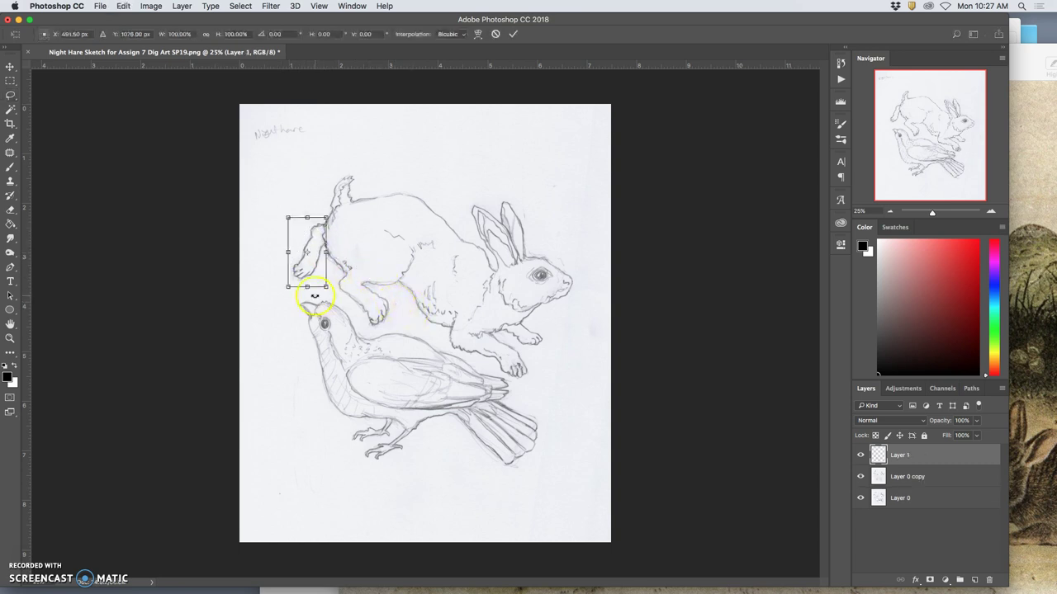
mouse_move(333, 287)
left_mouse_down()
mouse_move(347, 288)
mouse_move(320, 282)
mouse_move(323, 293)
left_mouse_up()
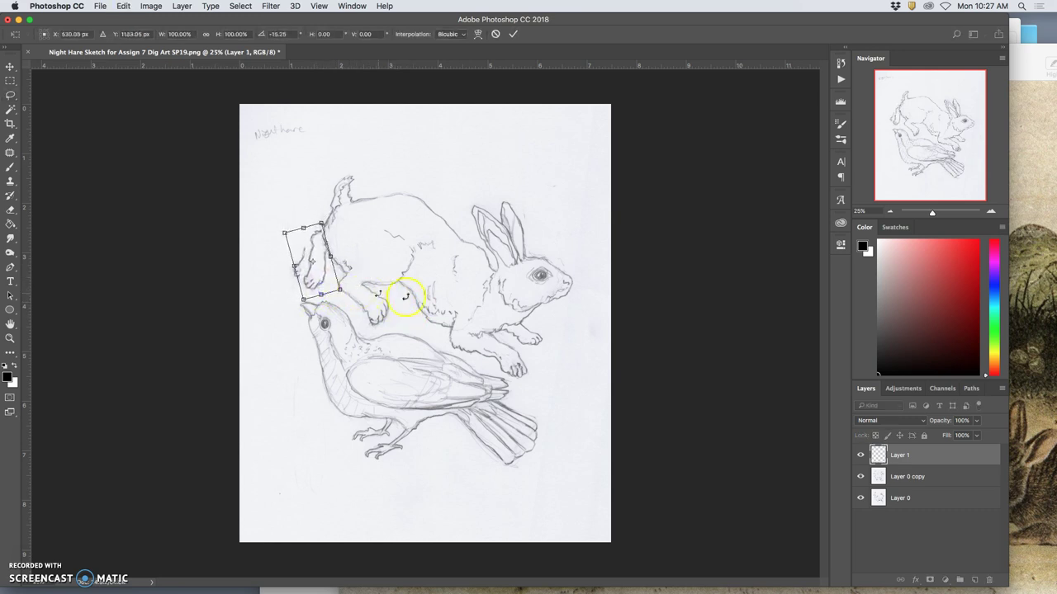
right_click(307, 289)
left_click(329, 352)
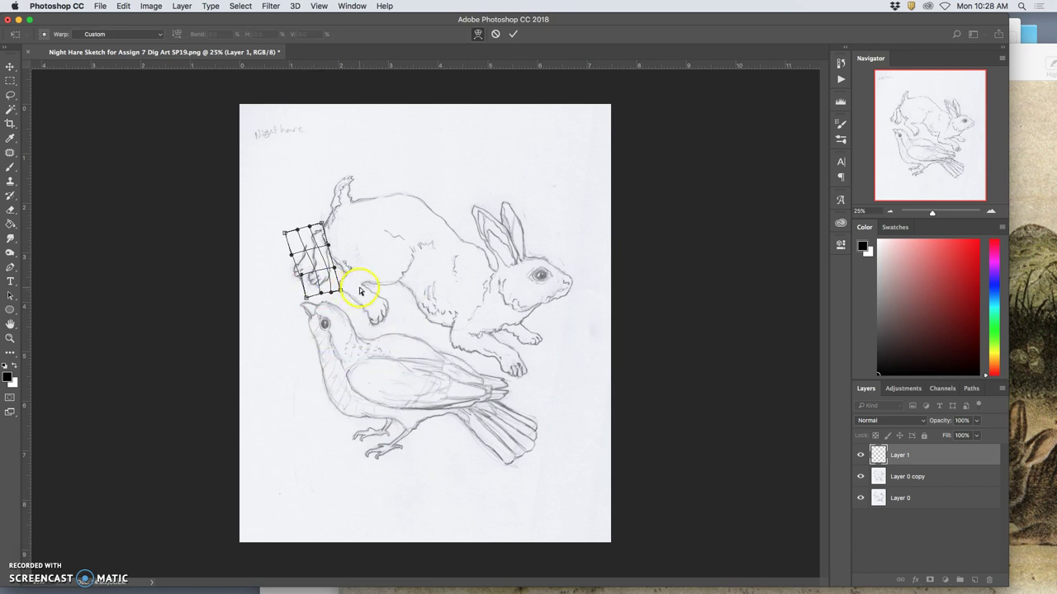
key("Return")
Nudge the copied foot into its new position with the Move tool.
key("l")
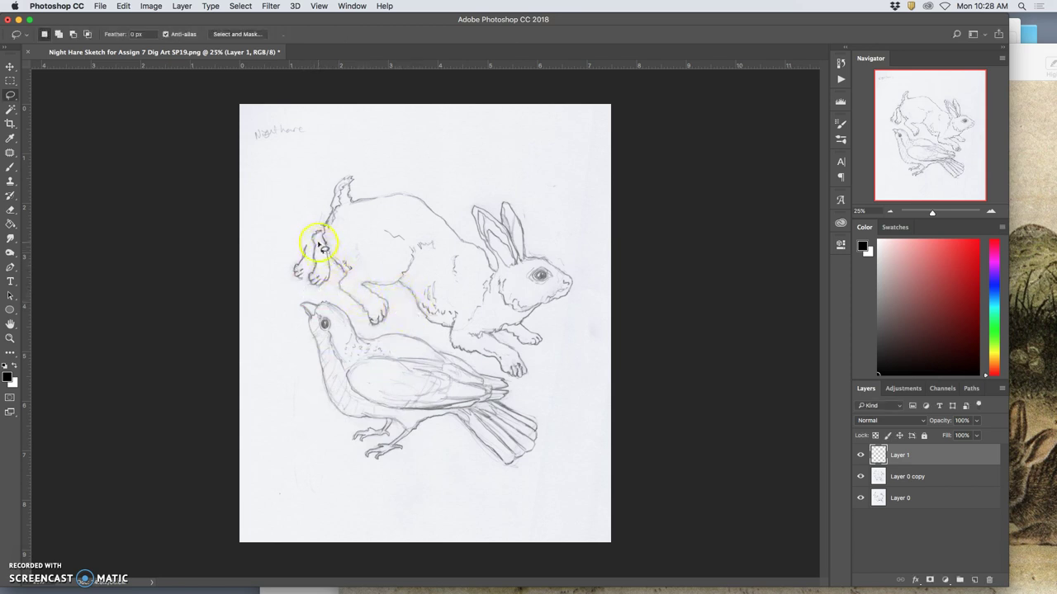
left_click(10, 67)
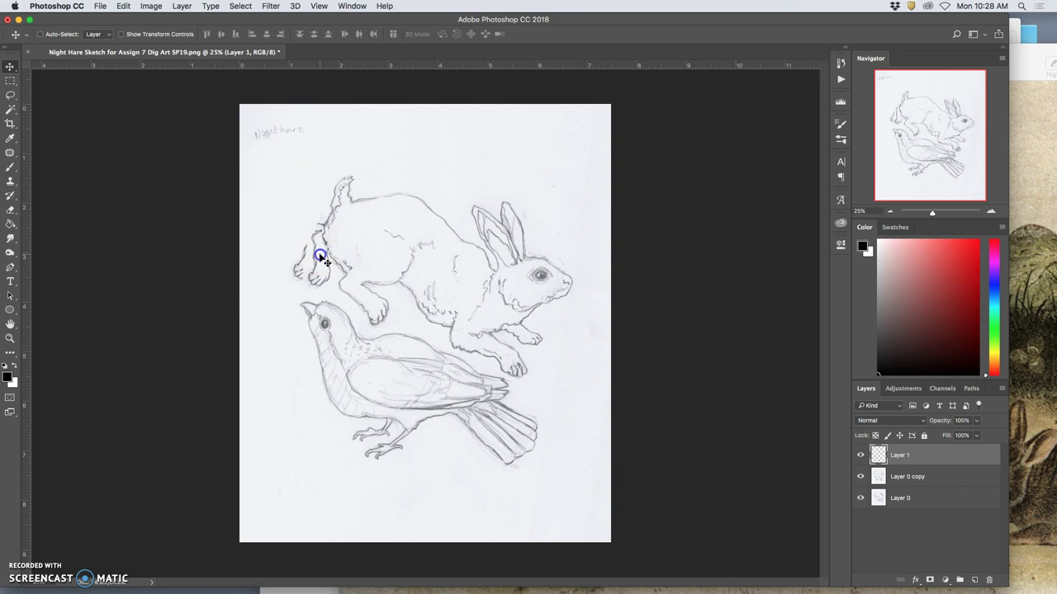
left_click_drag(319, 256, 321, 256)
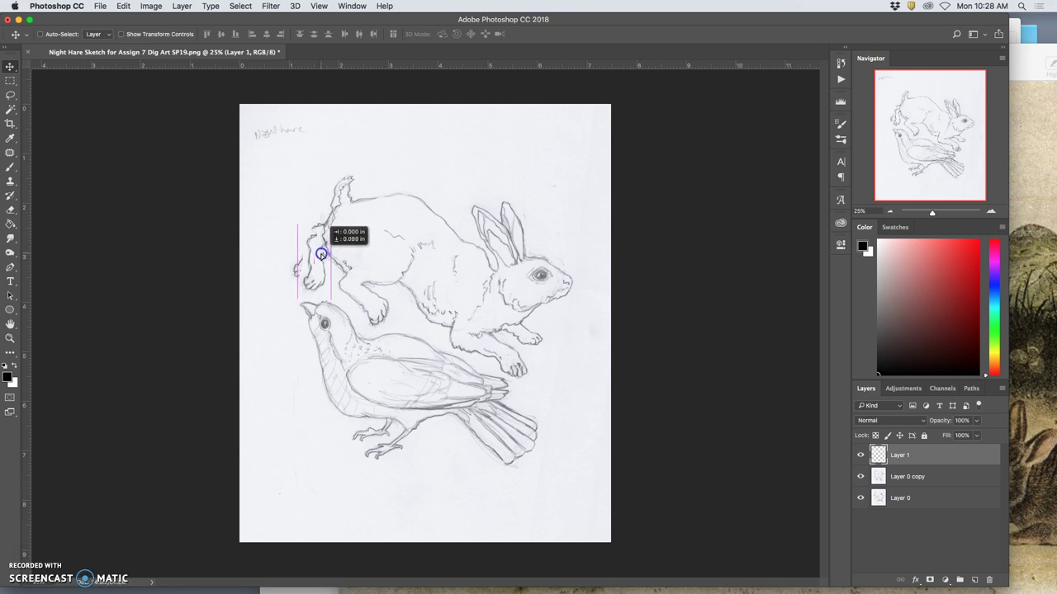
left_click_drag(322, 254, 330, 260)
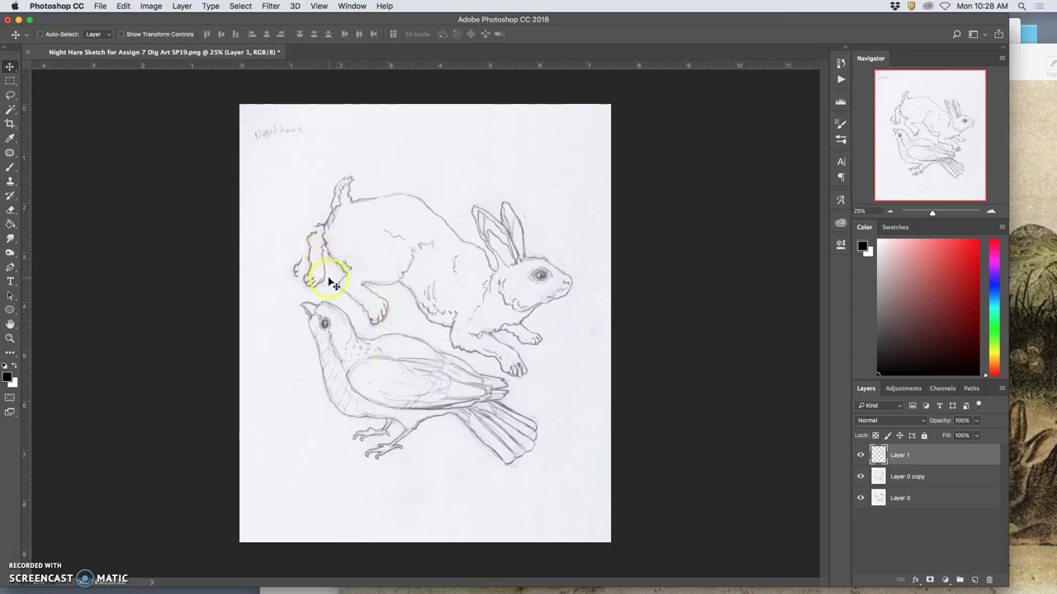
Distort the copied leg piece, skewing its top down and to the left.
key("super+t")
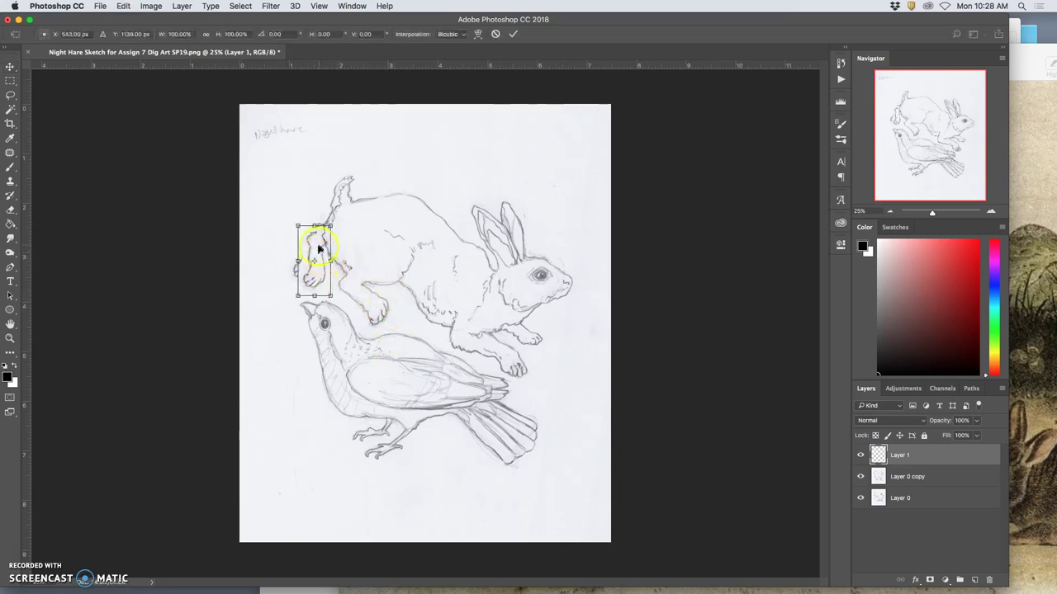
right_click(319, 246)
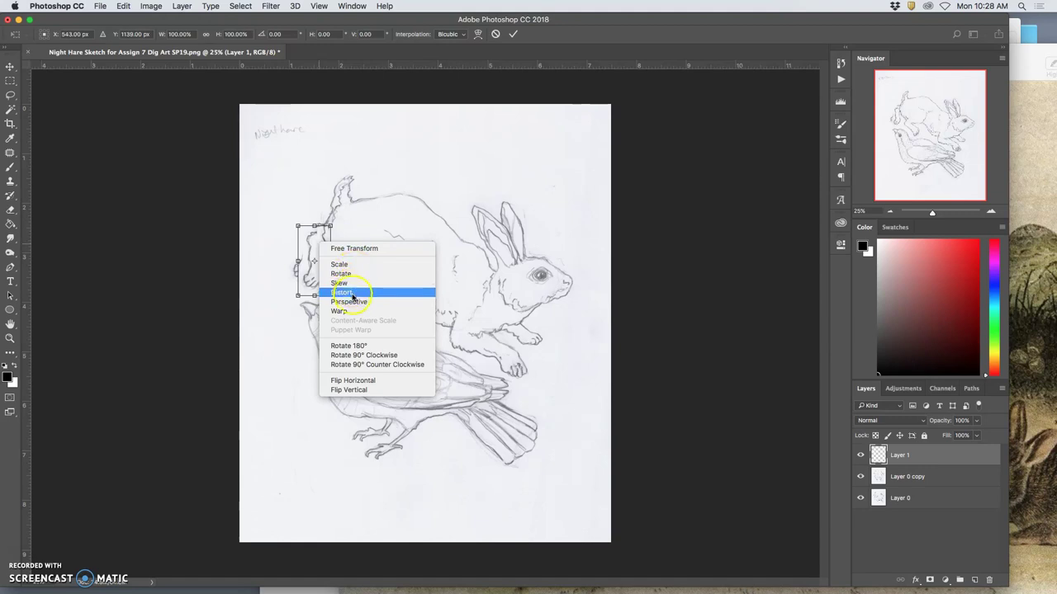
left_click(352, 293)
left_click(331, 259)
left_click_drag(329, 227, 331, 230)
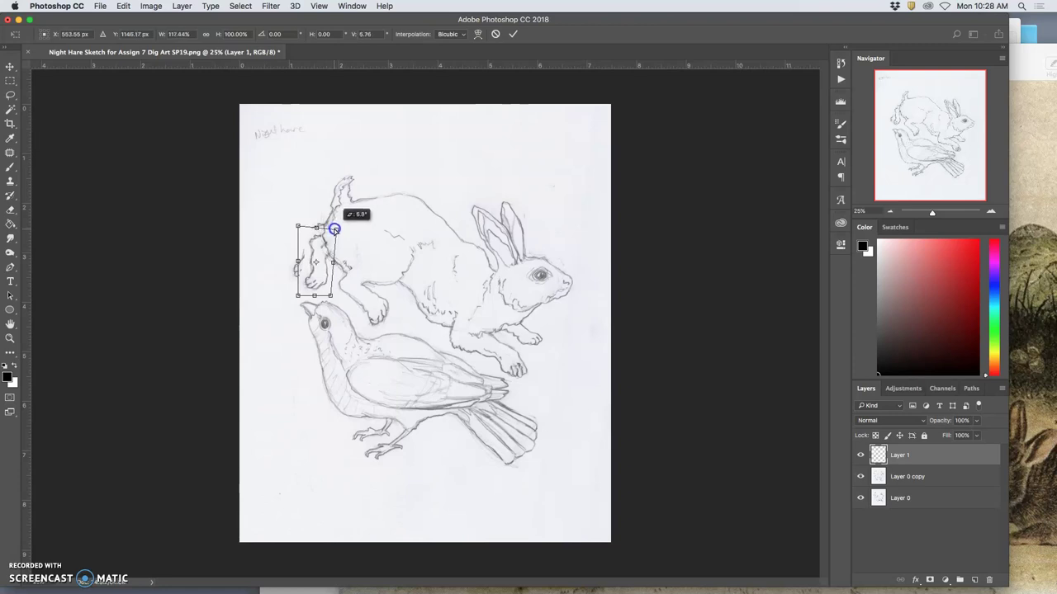
left_click_drag(334, 230, 335, 242)
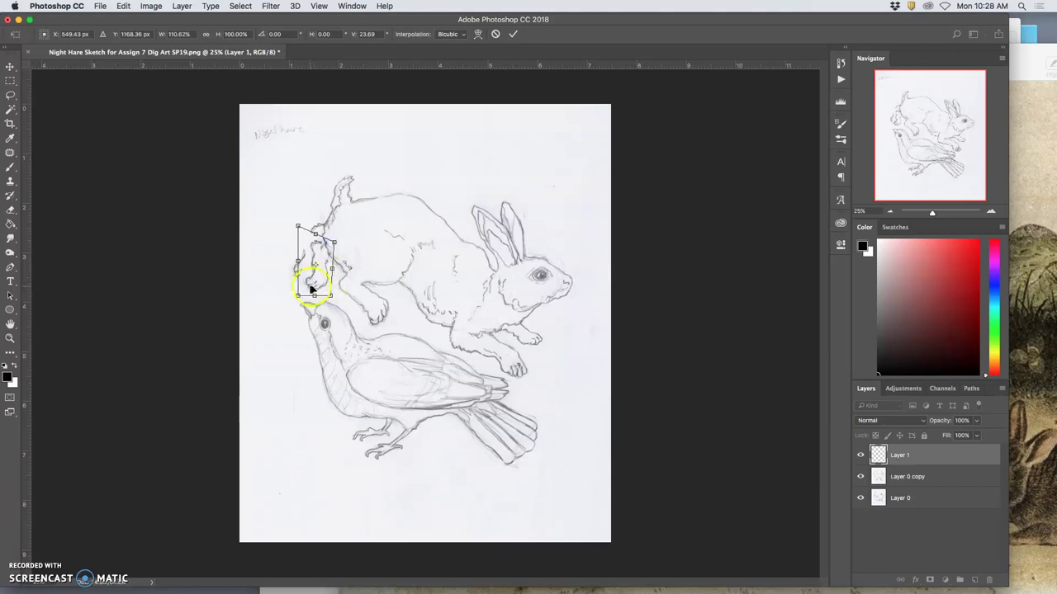
key("Return")
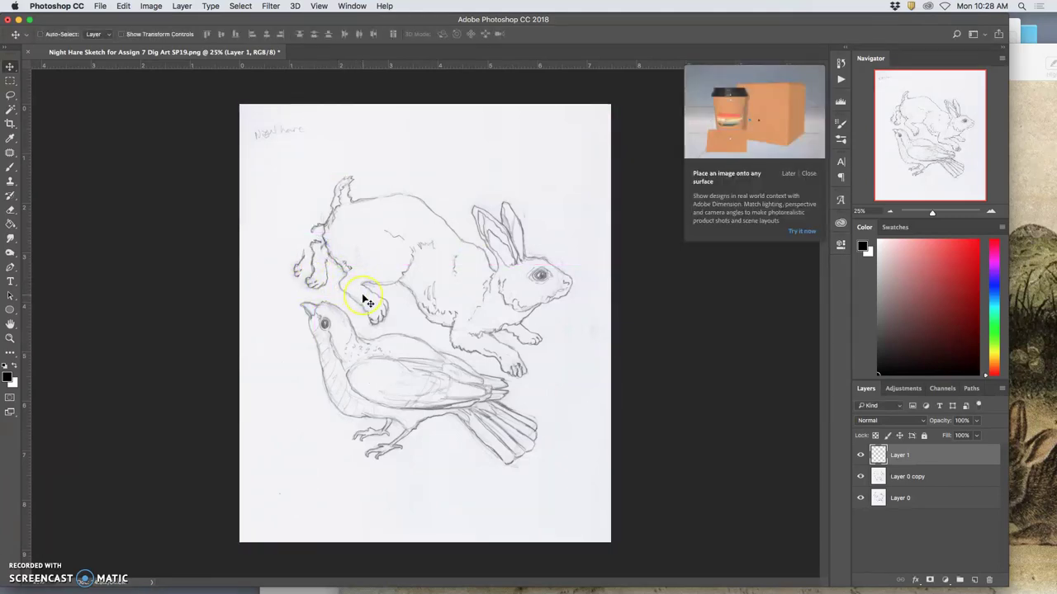
Rotate the leg piece about 12 degrees and move it down against the hare's body.
key("super+t")
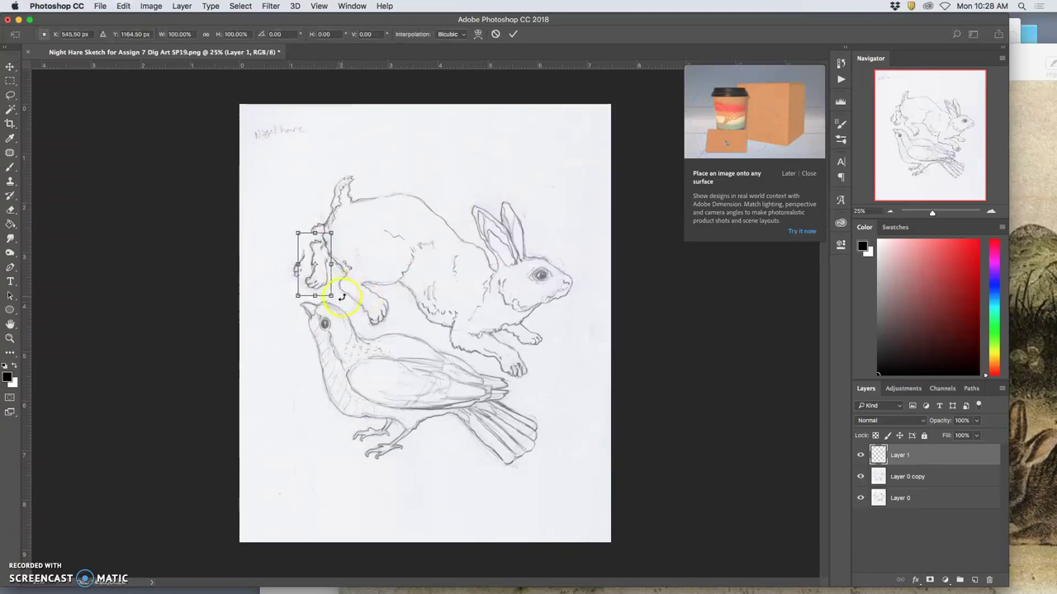
mouse_move(342, 296)
left_mouse_down()
mouse_move(334, 301)
mouse_move(316, 276)
mouse_move(337, 294)
left_mouse_up()
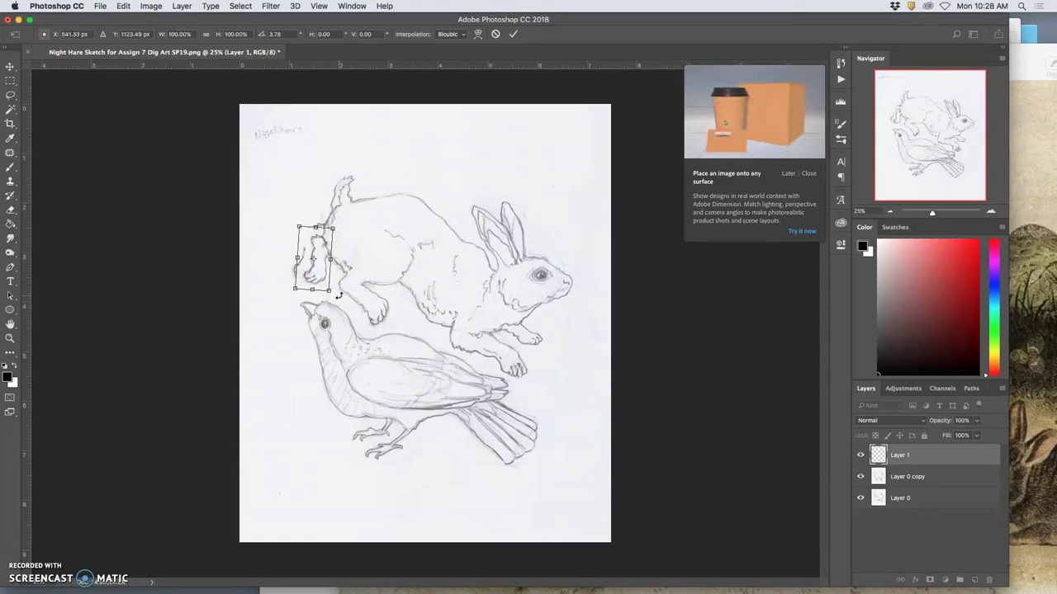
mouse_move(321, 275)
left_mouse_down()
mouse_move(316, 256)
mouse_move(328, 279)
left_mouse_up()
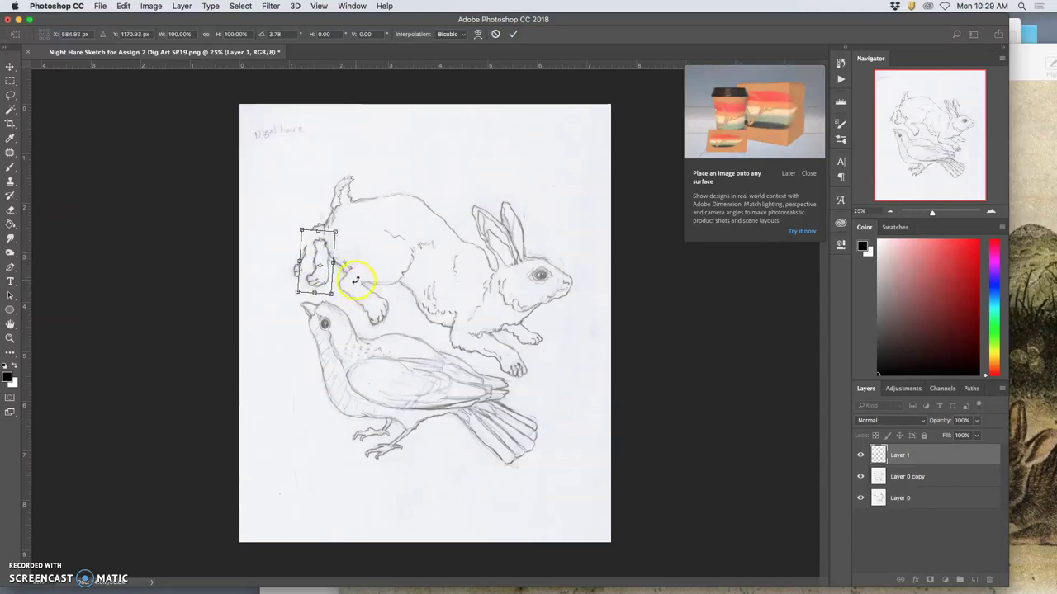
key("Return")
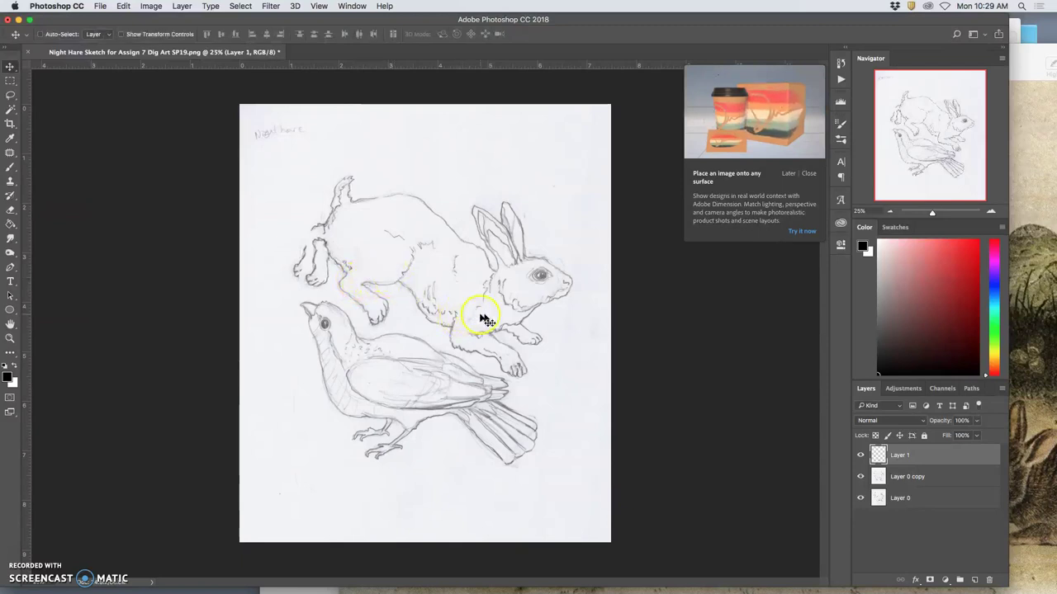
Clone Stamp over the leftover lines near the hare's leg on Layer 0 copy.
left_click(900, 477)
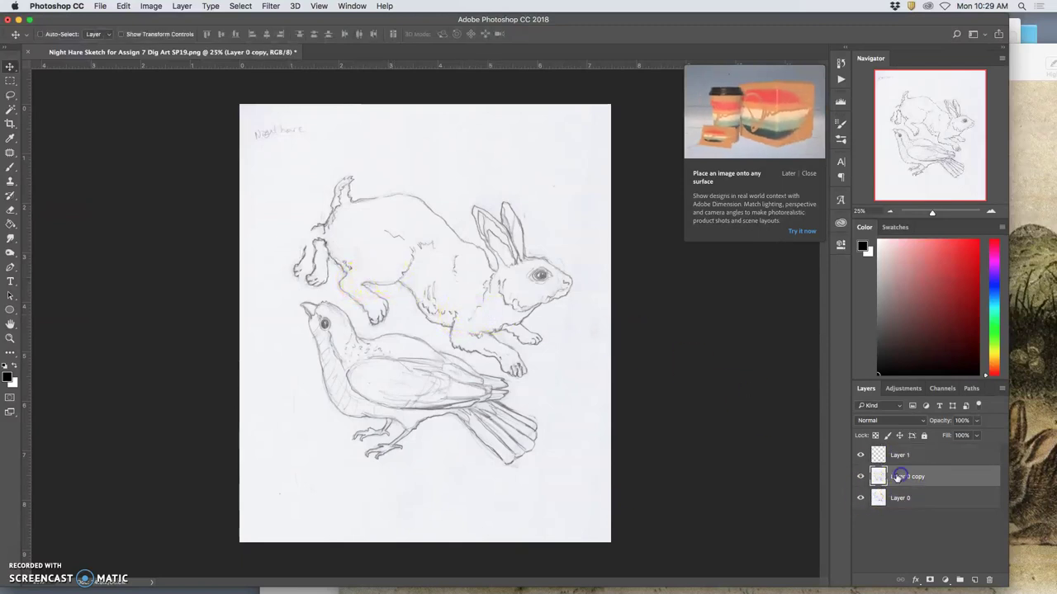
left_click(11, 183)
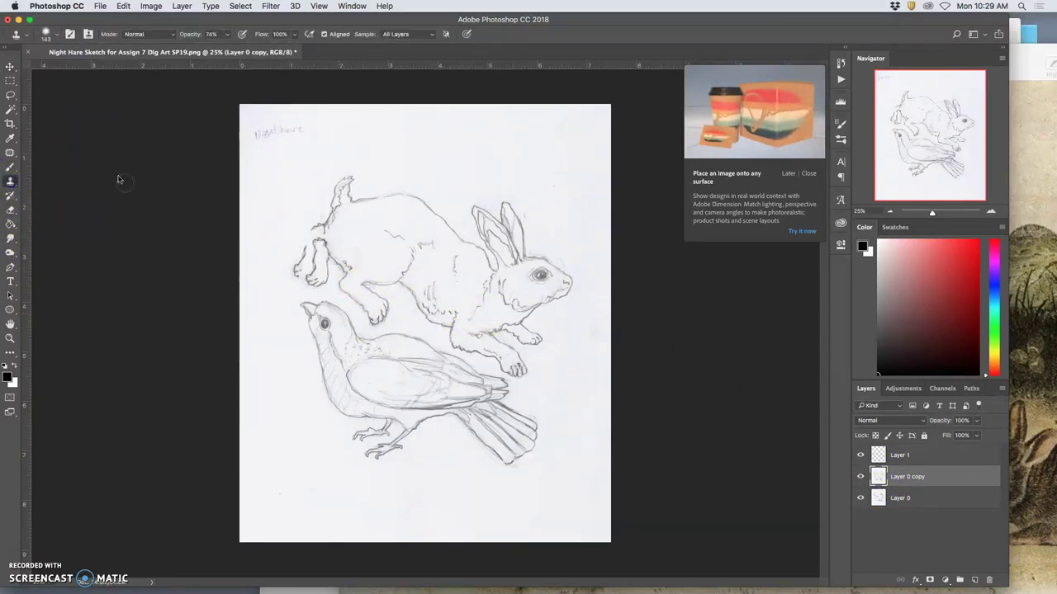
left_click(285, 186, "alt")
mouse_move(312, 221)
left_mouse_down()
mouse_move(300, 284)
mouse_move(283, 278)
left_mouse_up()
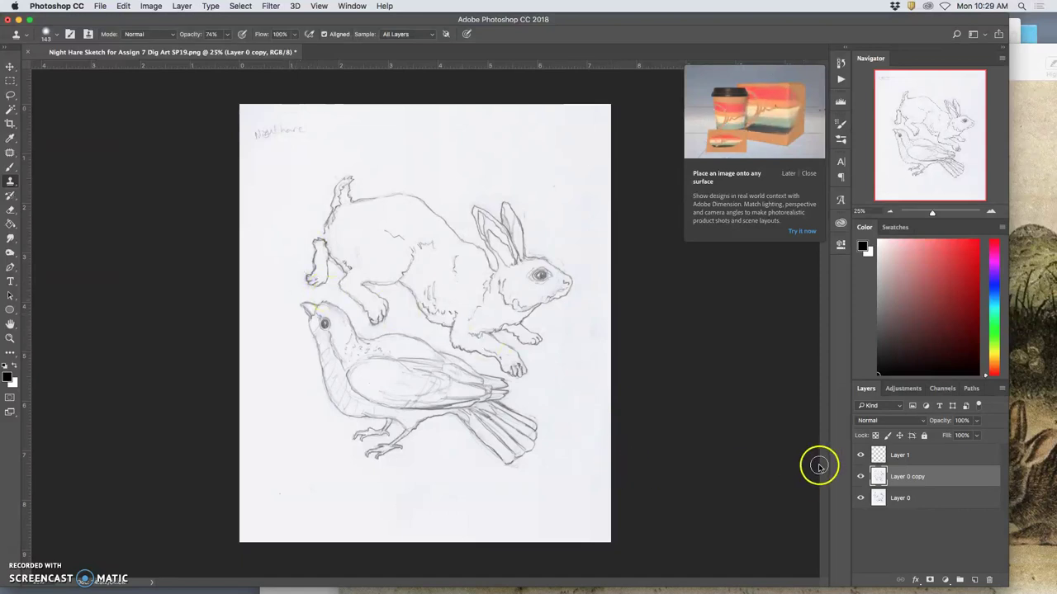
Merge Layer 1 with Layer 0 copy and toggle its visibility to compare with the original.
left_click(893, 456, "shift")
key("super+e")
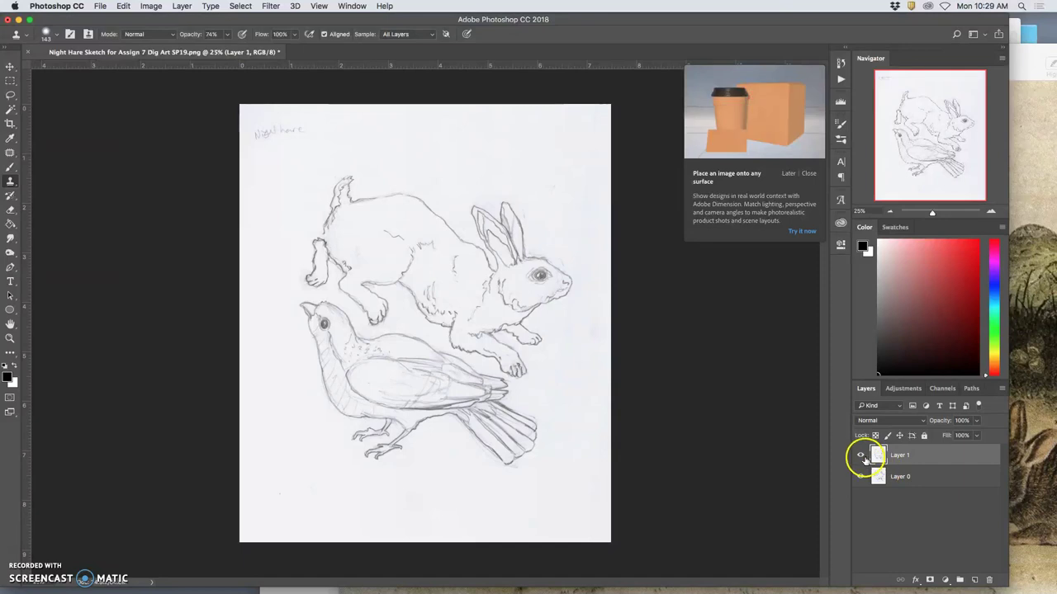
left_click(861, 456)
left_click(861, 456)
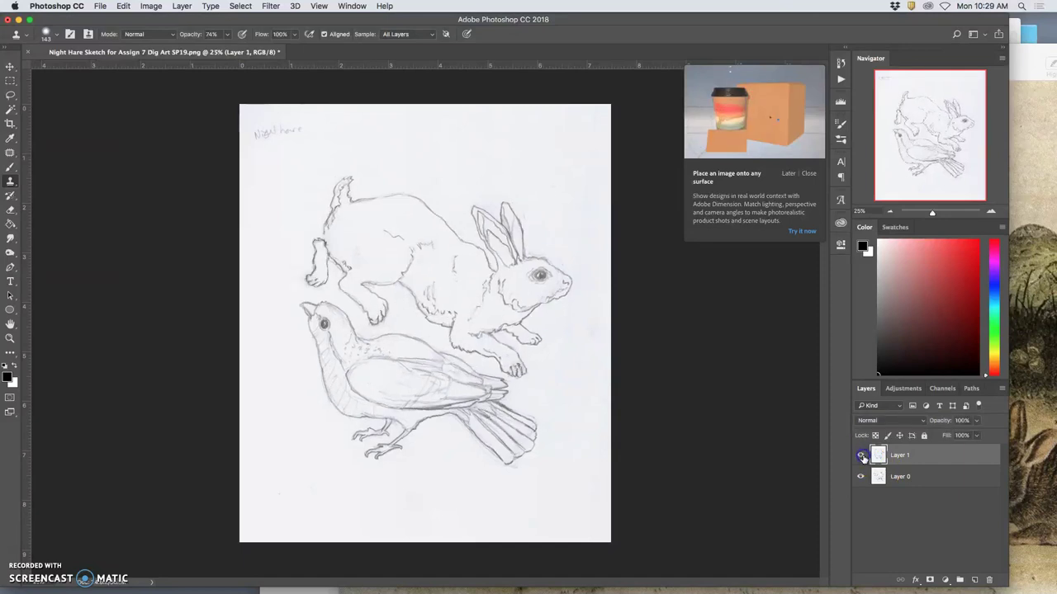
left_click(861, 456)
left_click(861, 456)
left_click(861, 455)
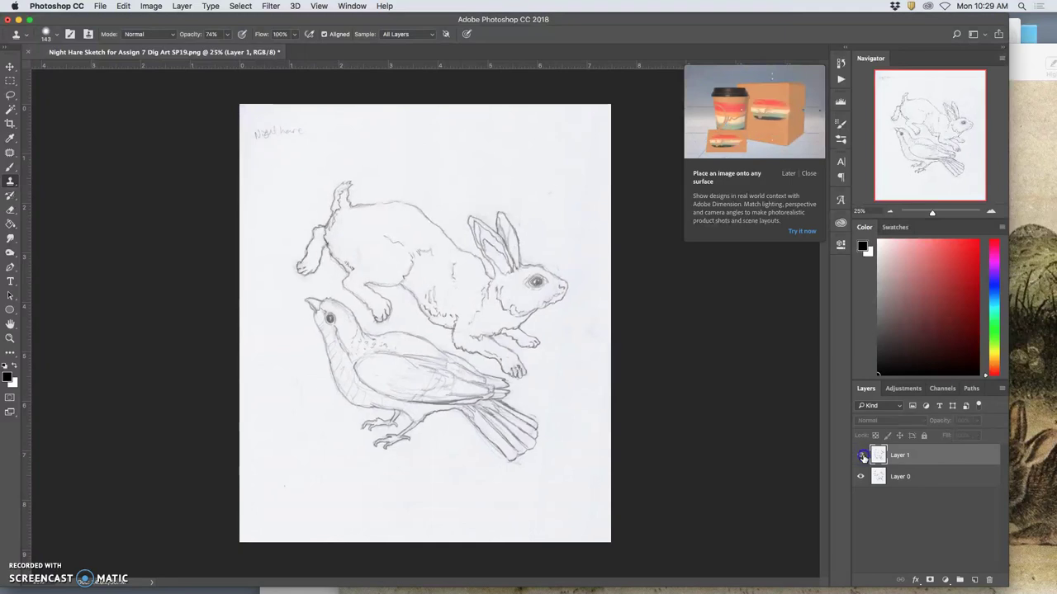
left_click(861, 456)
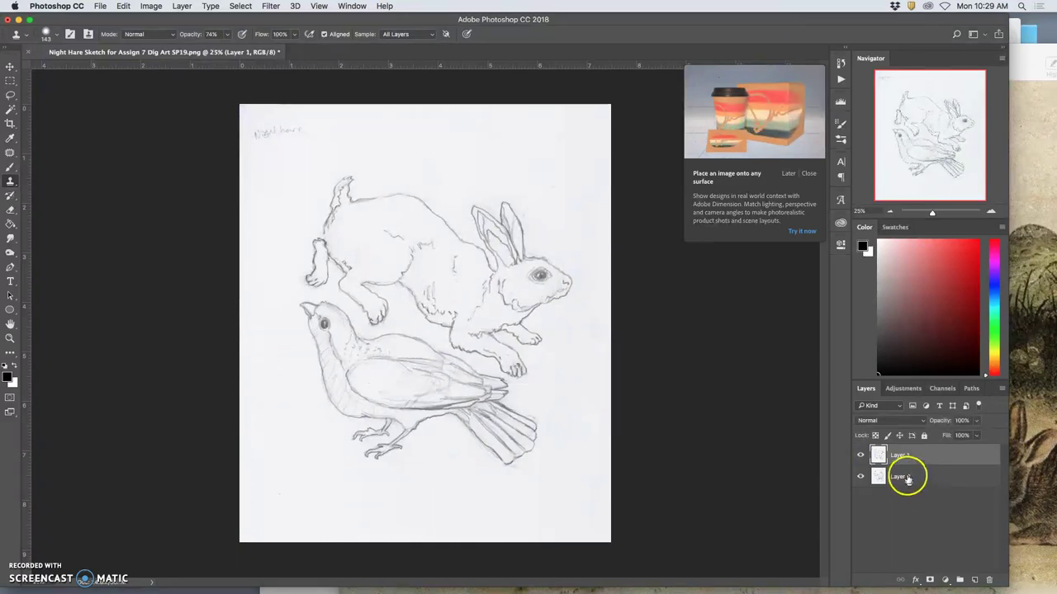
Lasso the hare's leg on Layer 0 and copy it to Layer 2, checking layer visibility.
left_click(903, 477)
left_click(859, 455)
left_click(10, 95)
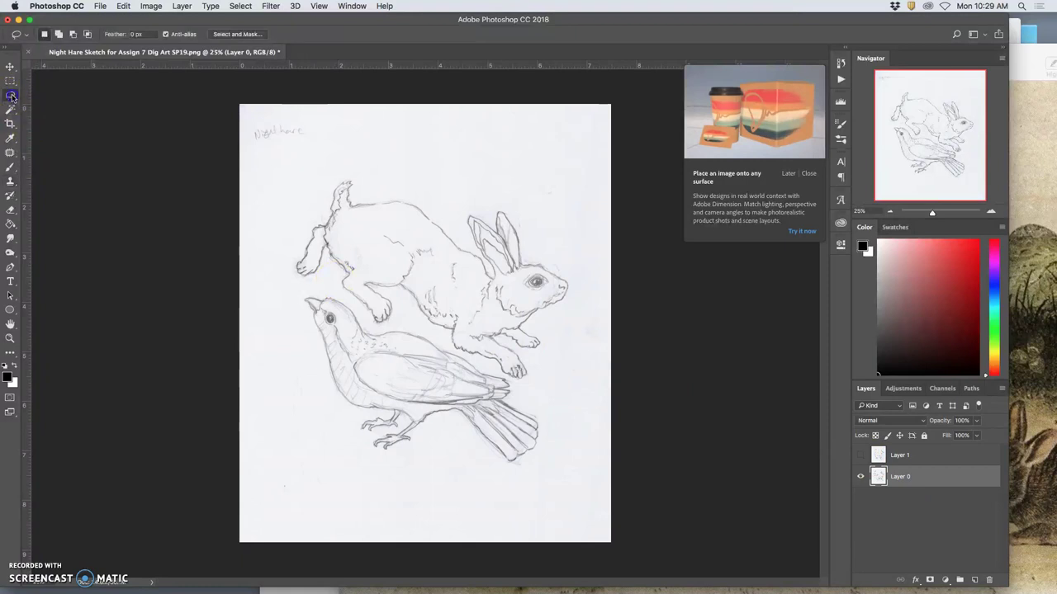
mouse_move(339, 239)
left_mouse_down()
mouse_move(331, 223)
mouse_move(316, 228)
mouse_move(338, 262)
mouse_move(343, 237)
left_mouse_up()
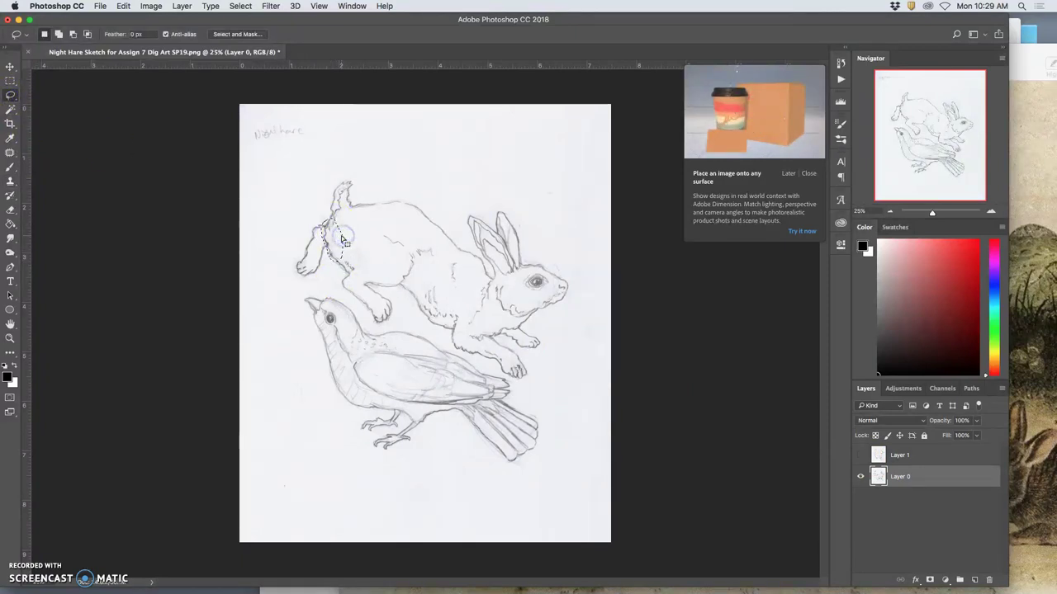
key("super+j")
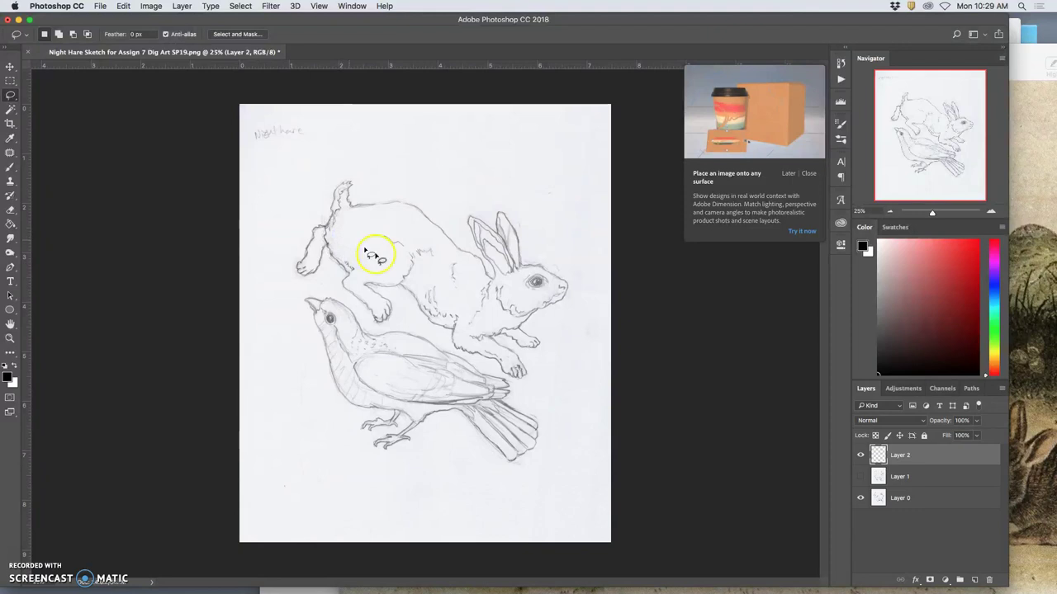
left_click(859, 476)
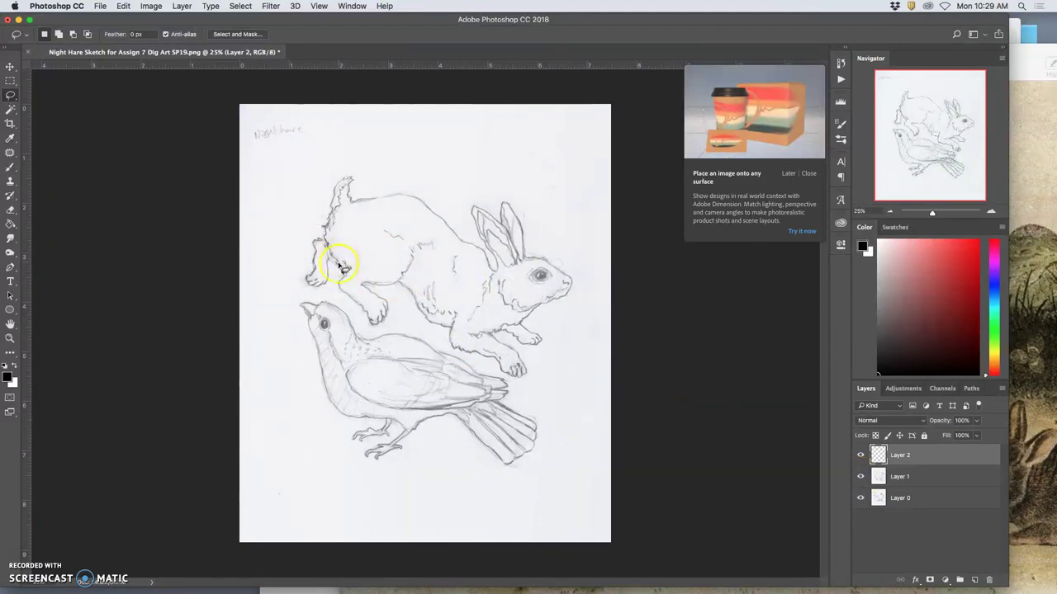
left_click(860, 456)
left_click(846, 469)
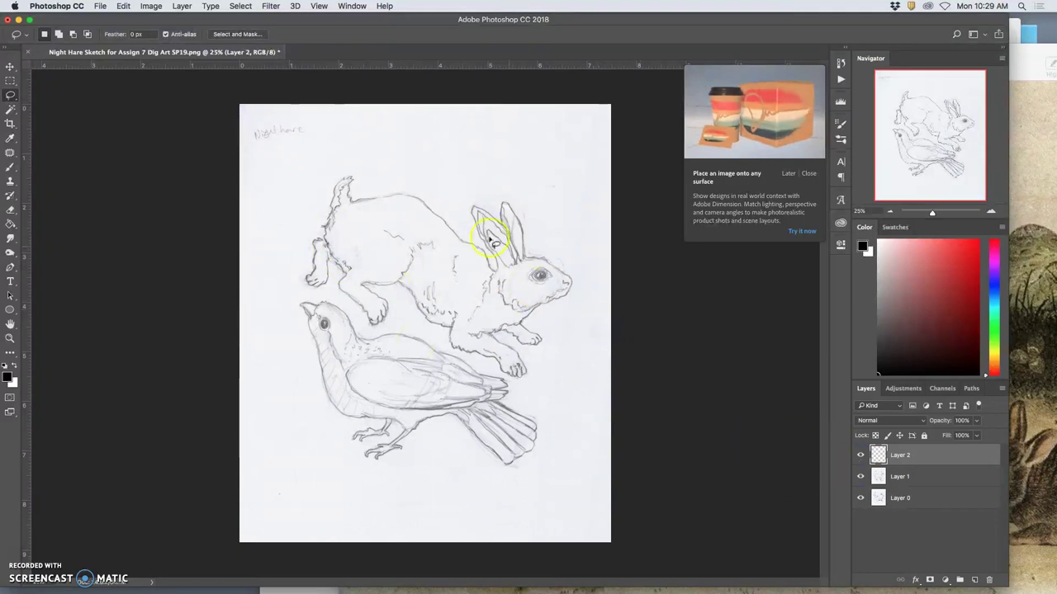
left_click(11, 213)
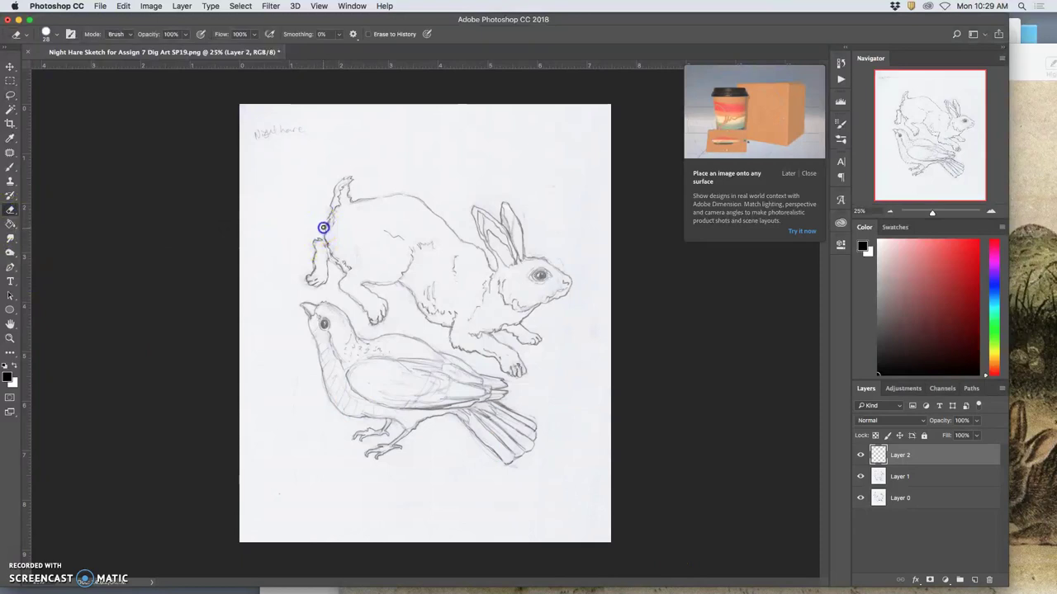
left_click(290, 256)
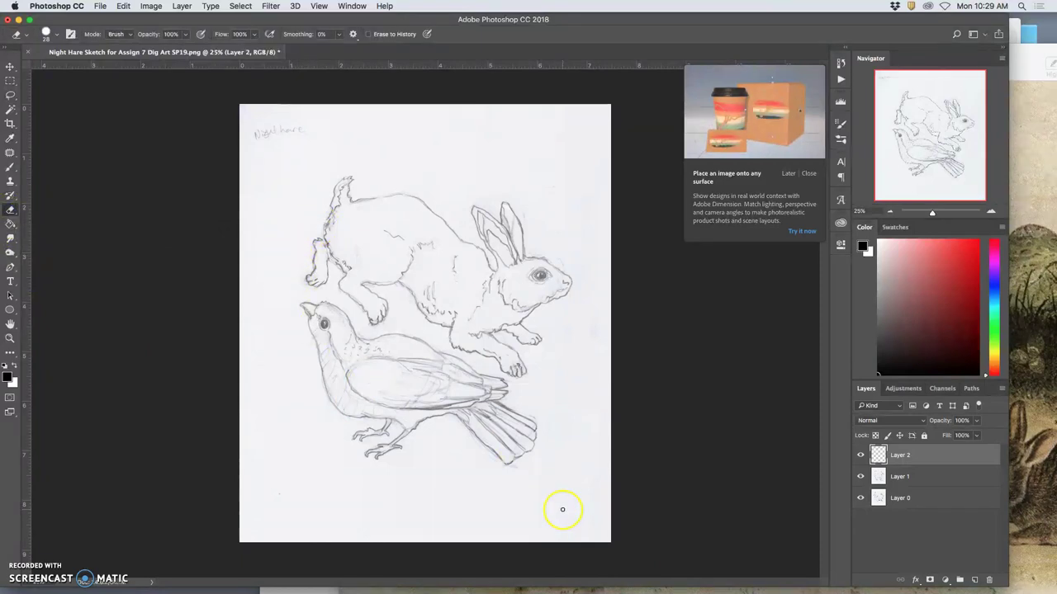
key("super+equal")
key("super+equal")
key("super+equal")
key("super+equal")
key("super+equal")
key("super+equal")
key("super+equal")
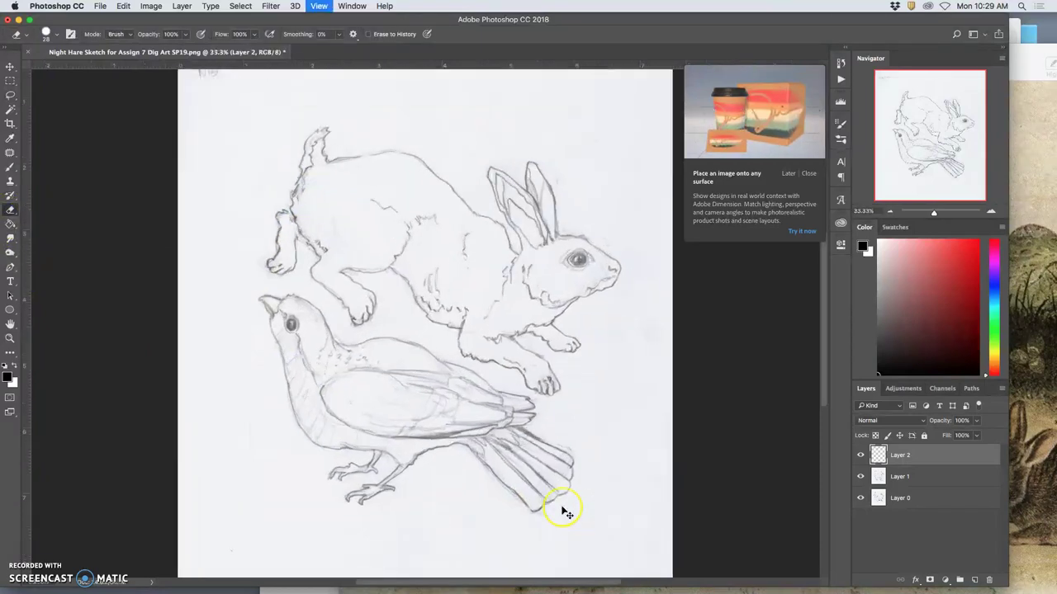
scroll(525, 305, "up", 10)
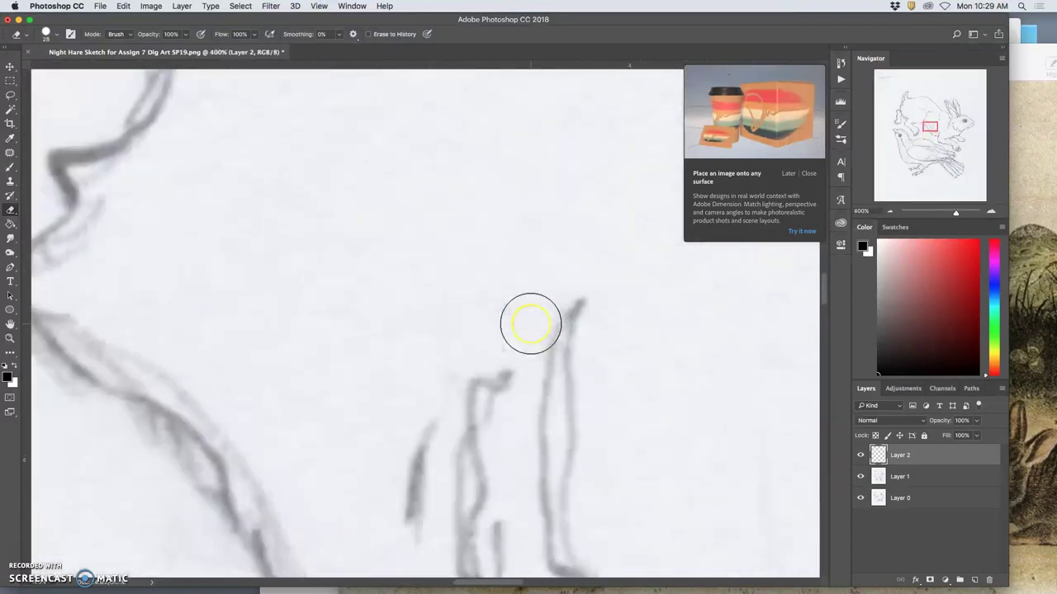
scroll(530, 323, "up", 5)
key("super+minus")
key("super+minus")
key("super+minus")
key("super+minus")
key("super+minus")
key("super+minus")
key("super+minus")
key("super+minus")
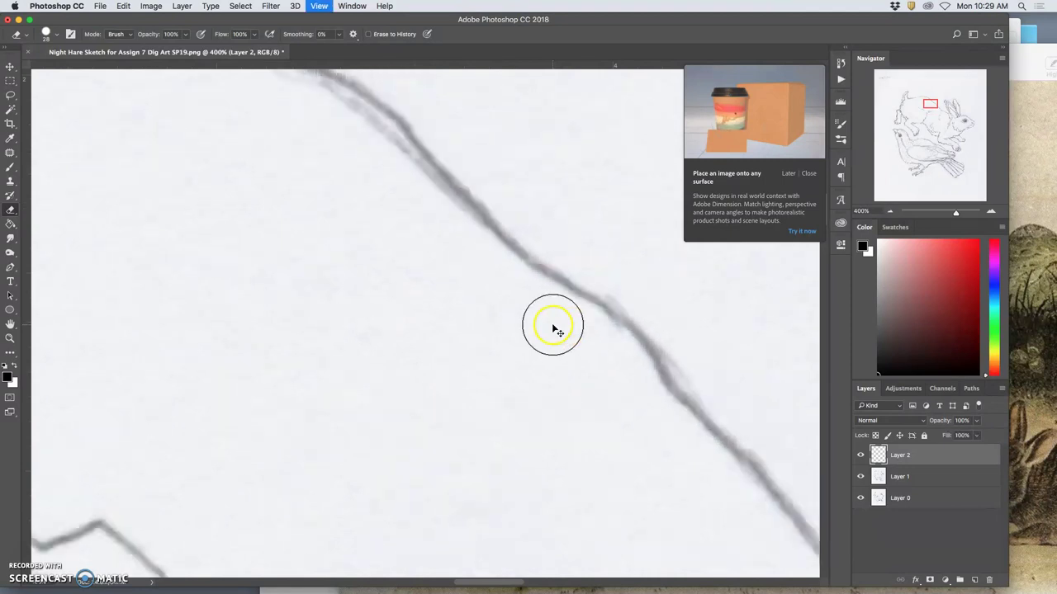
left_click(938, 459)
left_click_drag(283, 306, 465, 376)
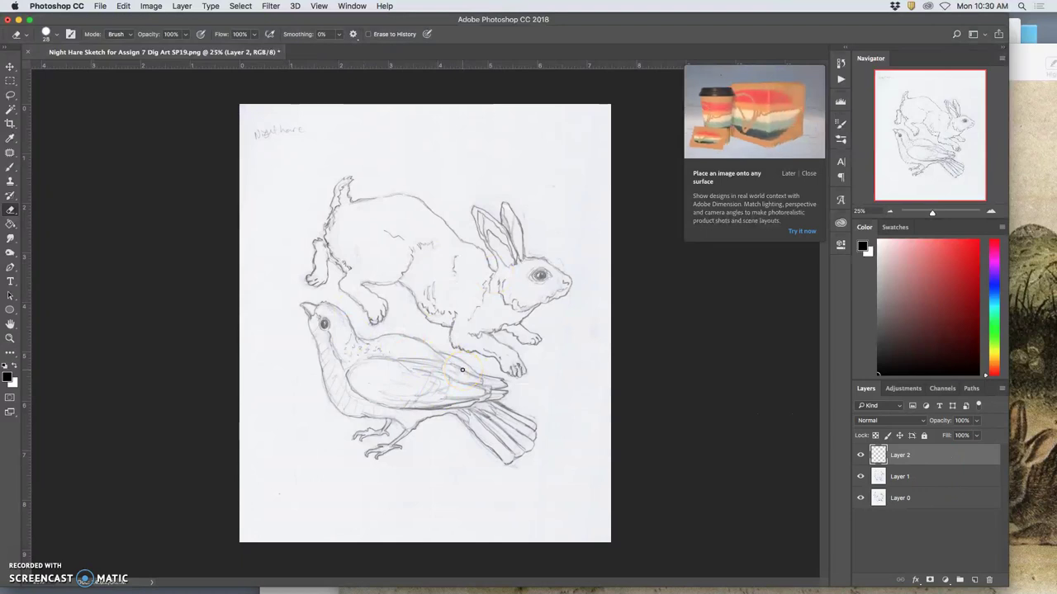
left_click_drag(665, 420, 618, 430)
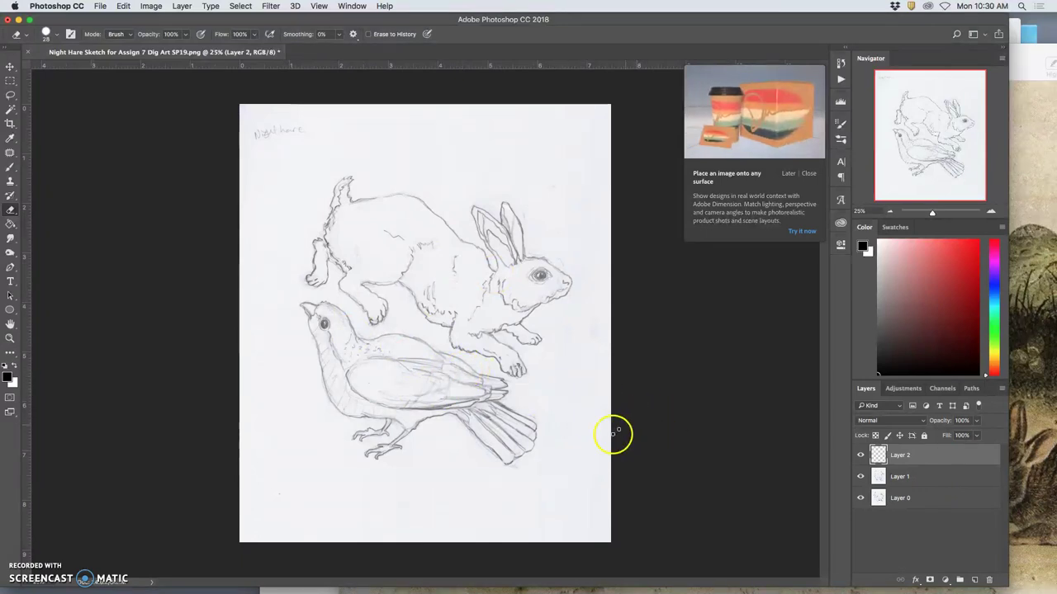
Flatten all layers into a single Background, then apply Auto Tone from the Image menu.
left_click(929, 500)
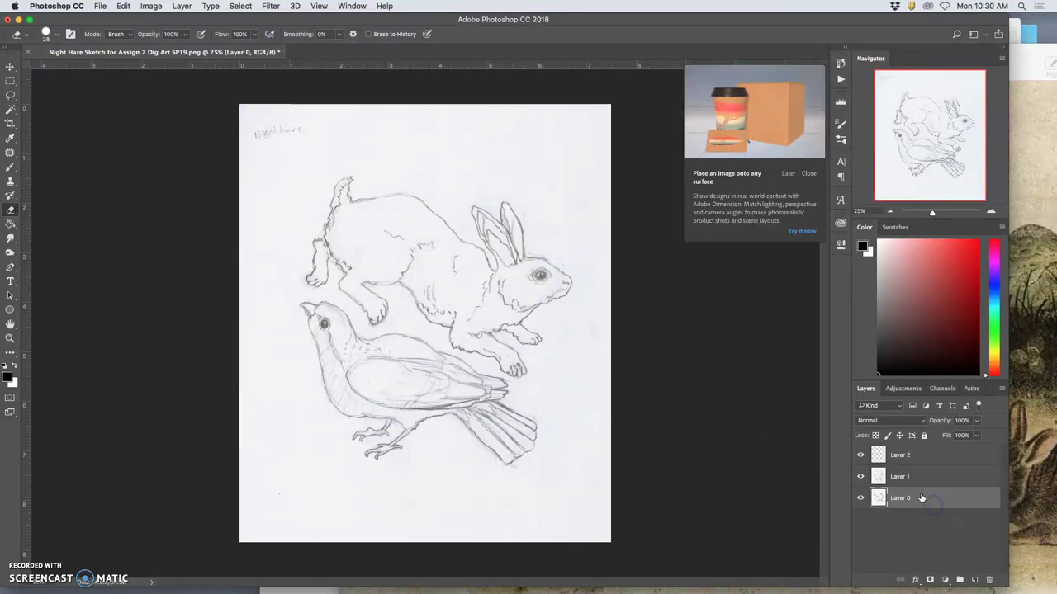
left_click(183, 6)
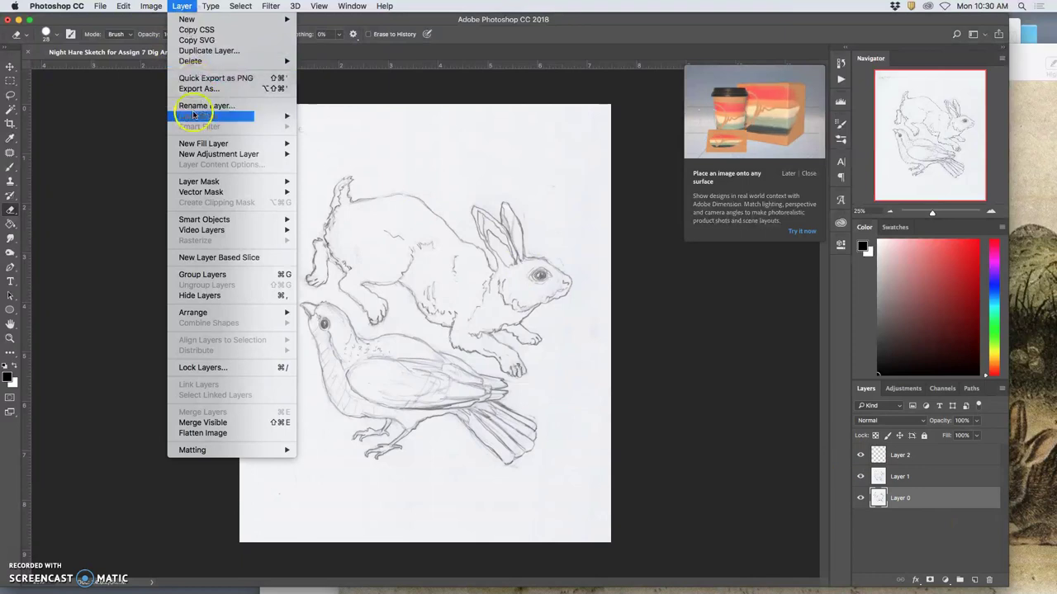
left_click(216, 433)
left_click(153, 7)
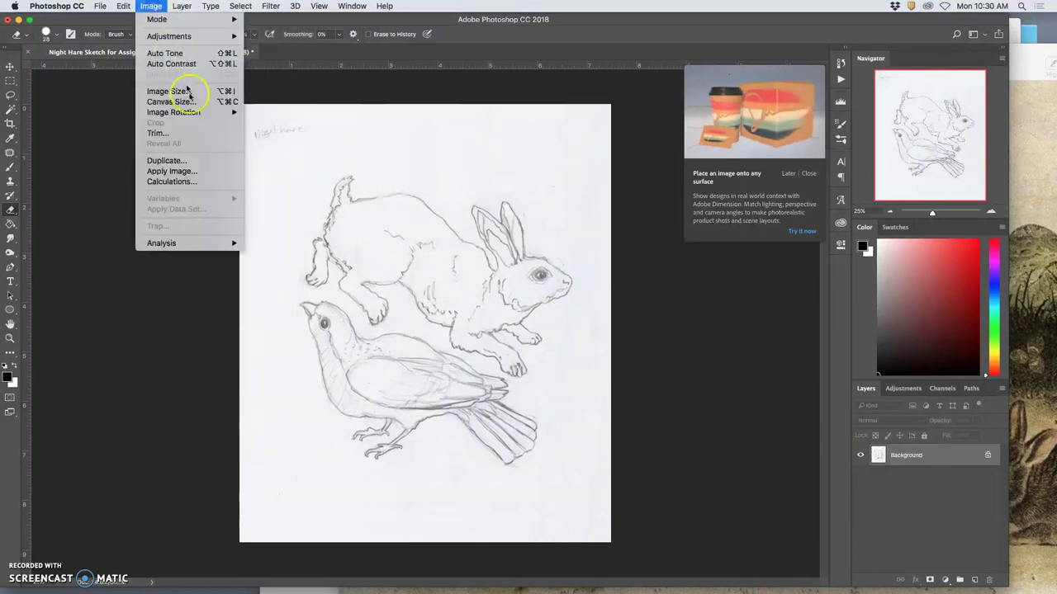
left_click(314, 163)
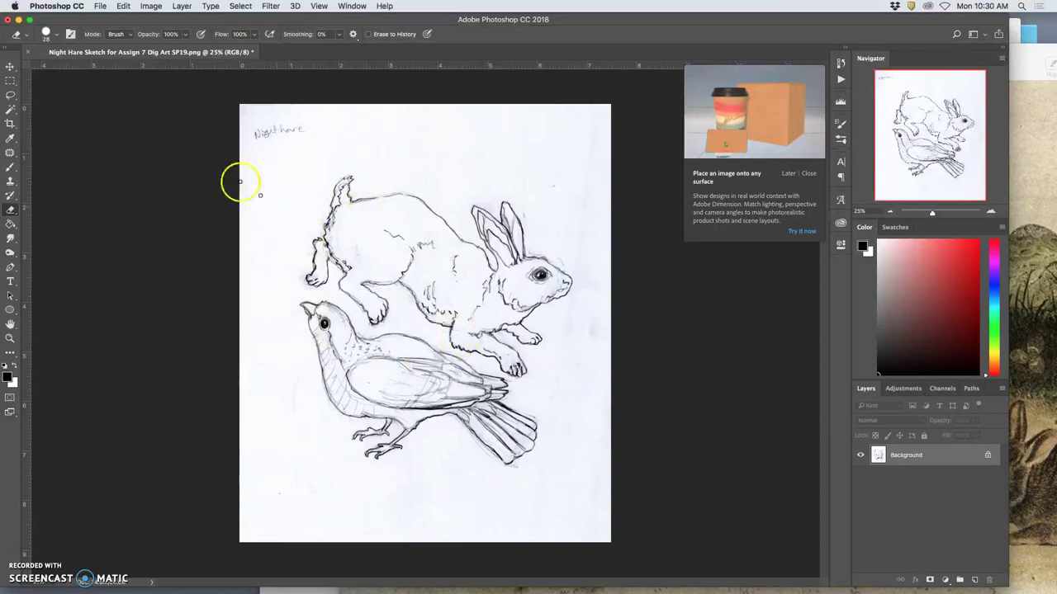
Save As a PNG on the Desktop, prefixing the file name with the artist's name.
left_click(100, 6)
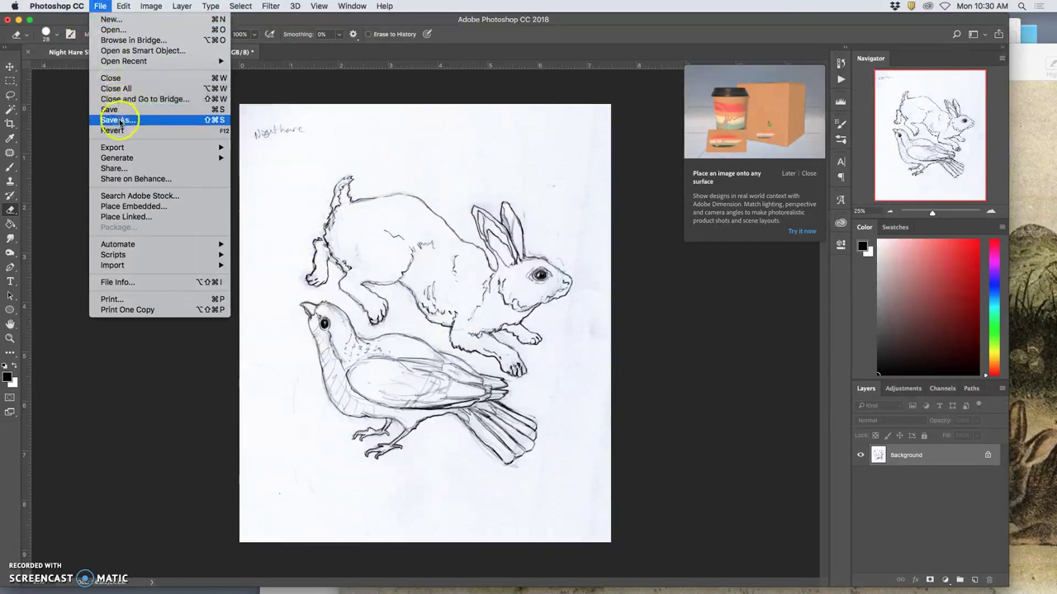
left_click(267, 146)
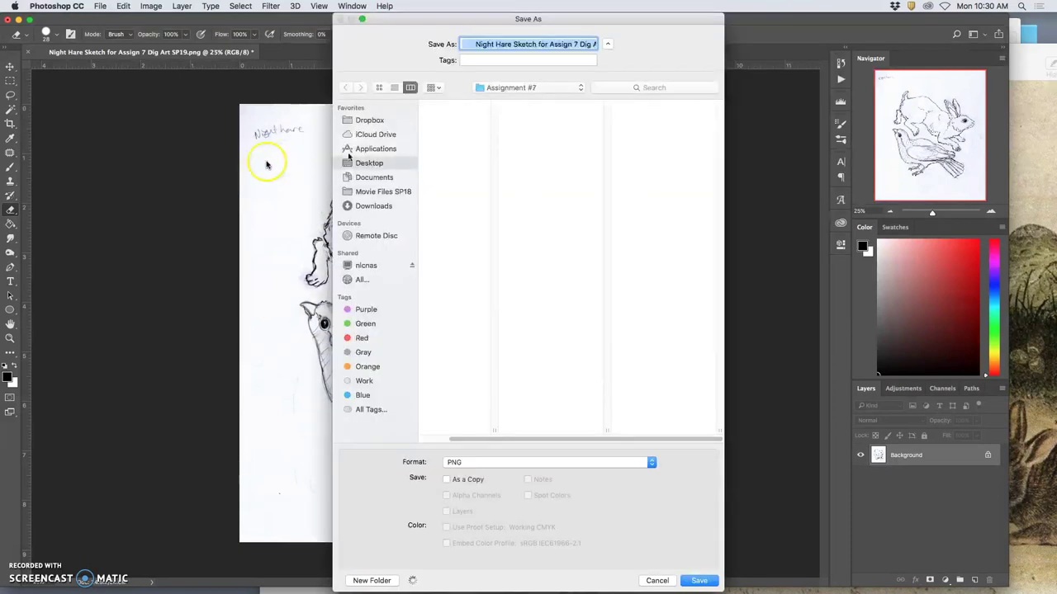
left_click(473, 44)
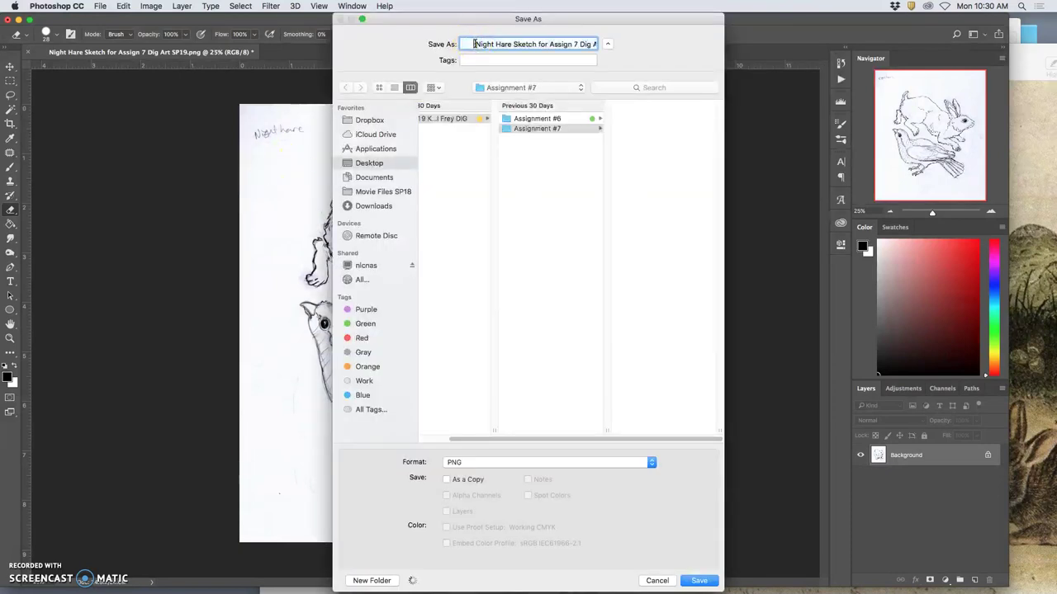
left_click_drag(475, 44, 428, 43)
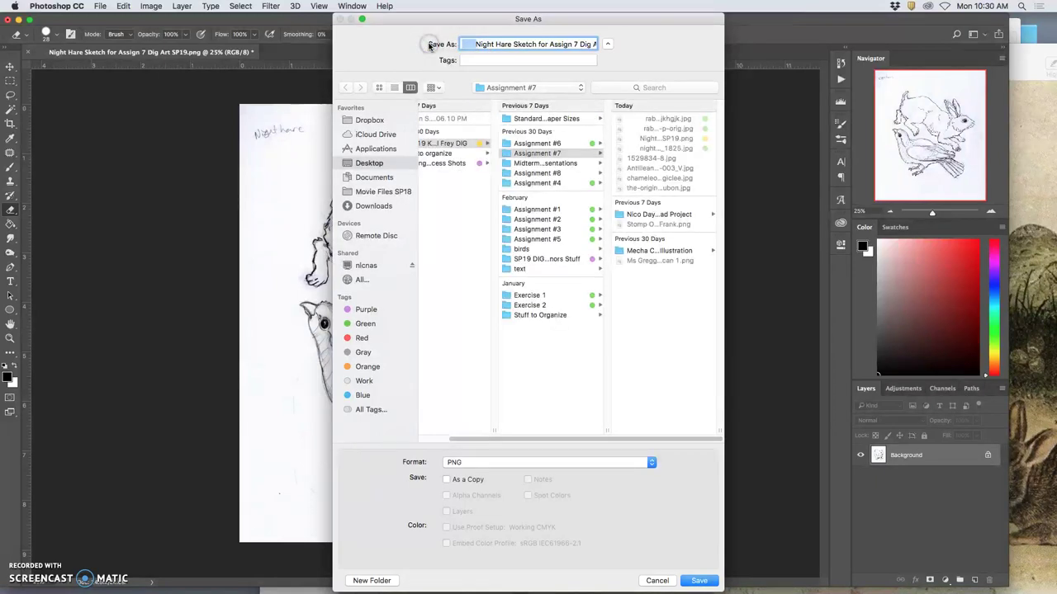
key("BackSpace")
key("BackSpace")
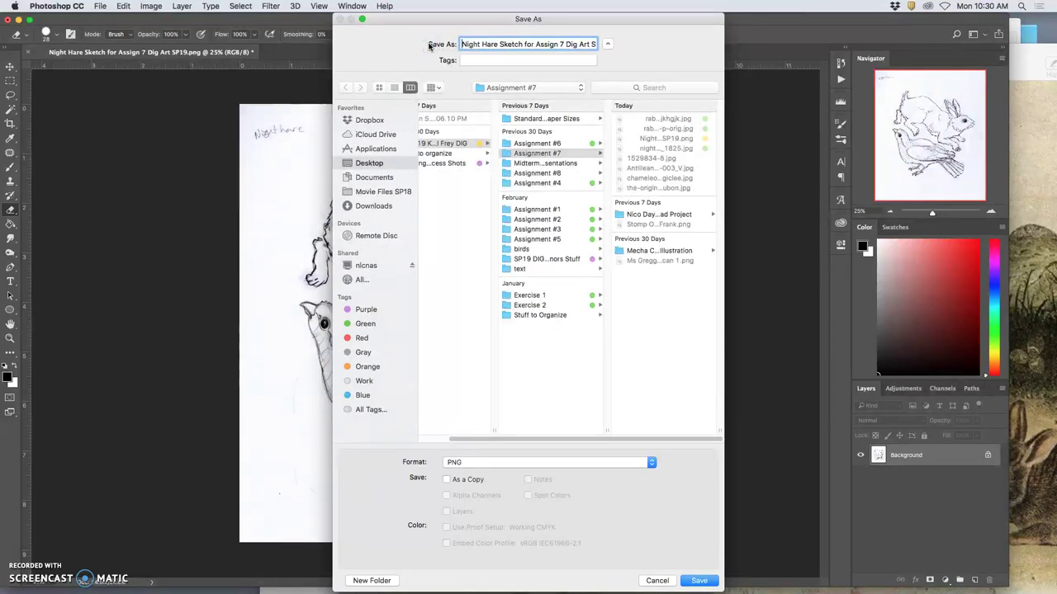
type("Karl")
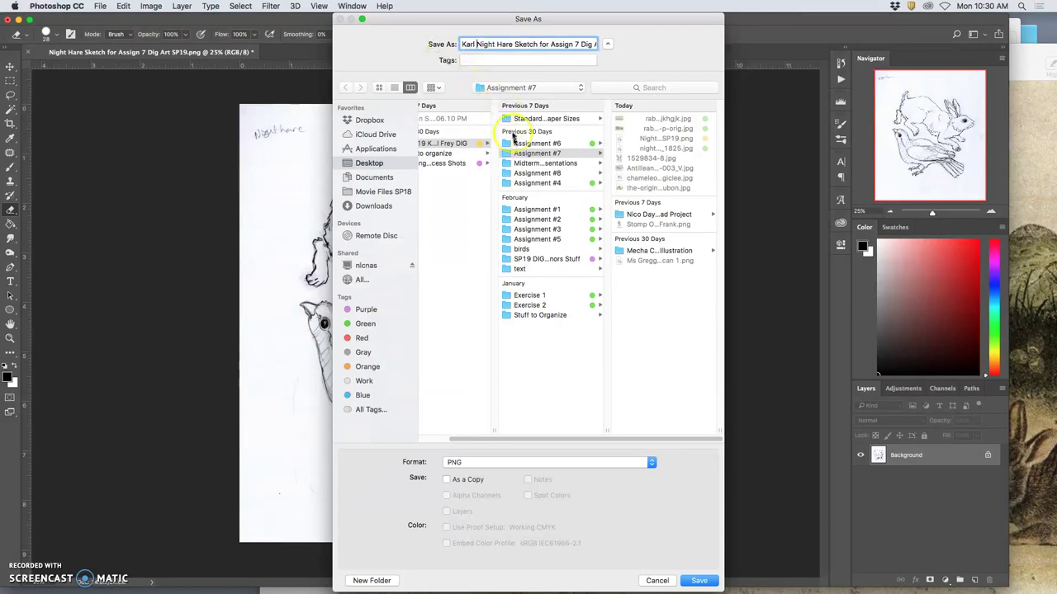
key("super+shift+d")
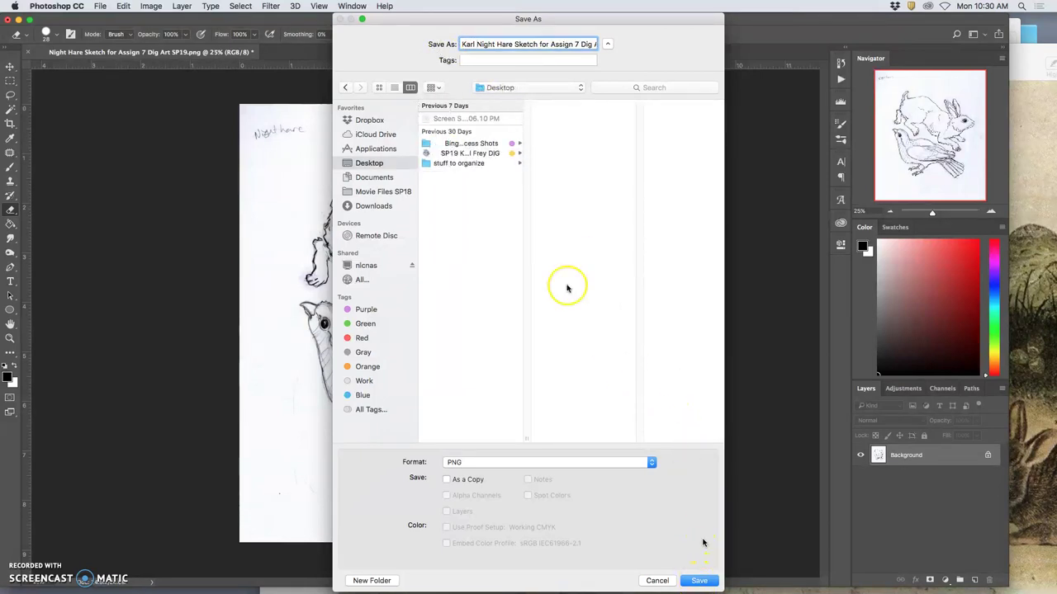
left_click(602, 264)
key("Return")
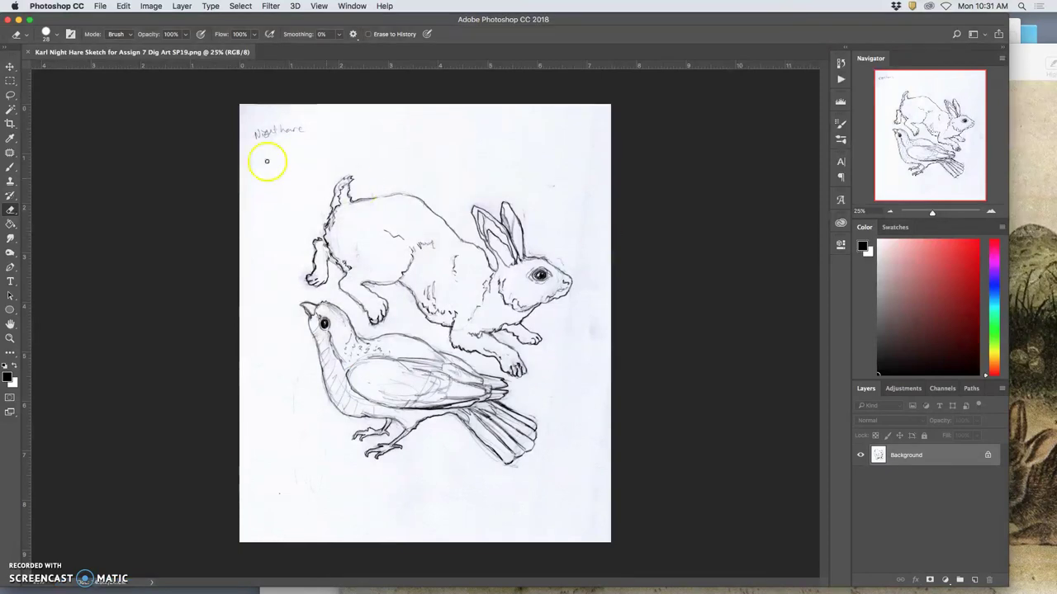
Hide Photoshop, close both Preview references, minimize the browser and reposition the Assignment #7 window.
left_click(19, 20)
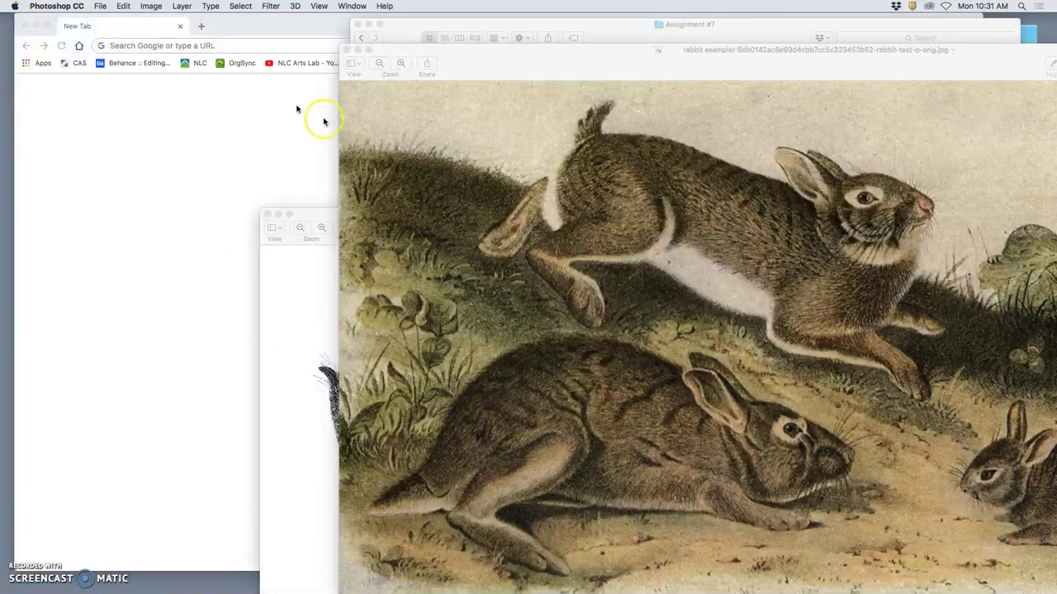
left_click(347, 50)
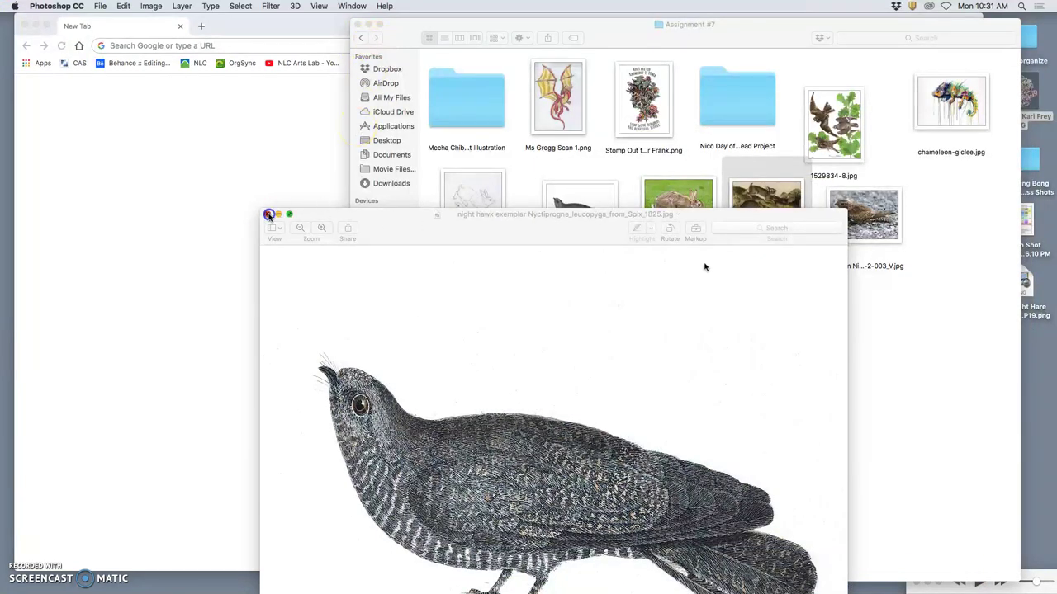
left_click(273, 217)
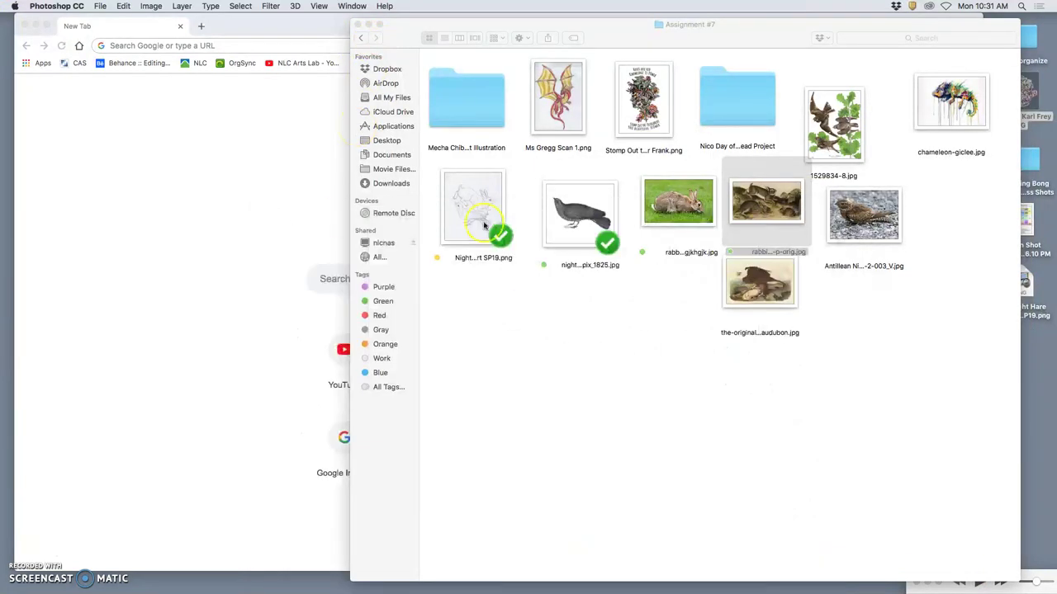
left_click_drag(706, 45, 738, 324)
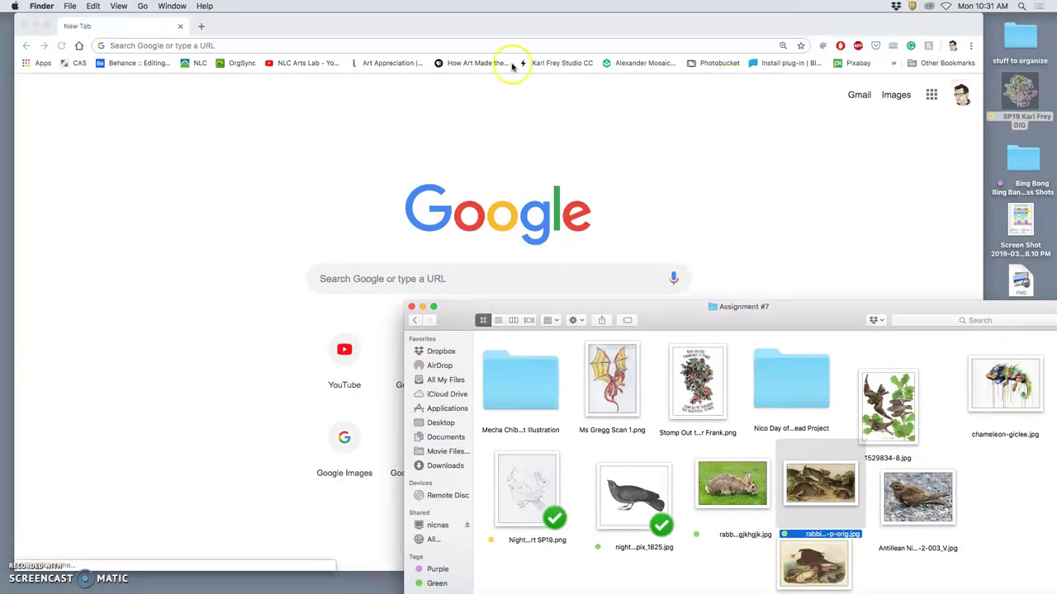
left_click(35, 25)
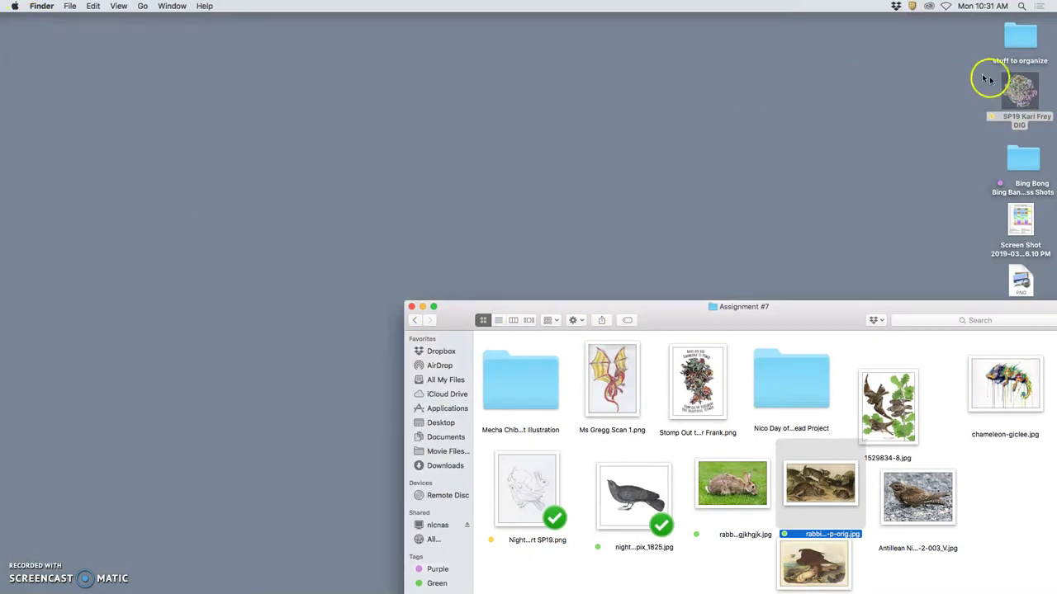
left_click_drag(950, 318, 836, 297)
Bring up the saved Night Hare PNG's Open With options on the Desktop, then dismiss them.
right_click(1026, 290)
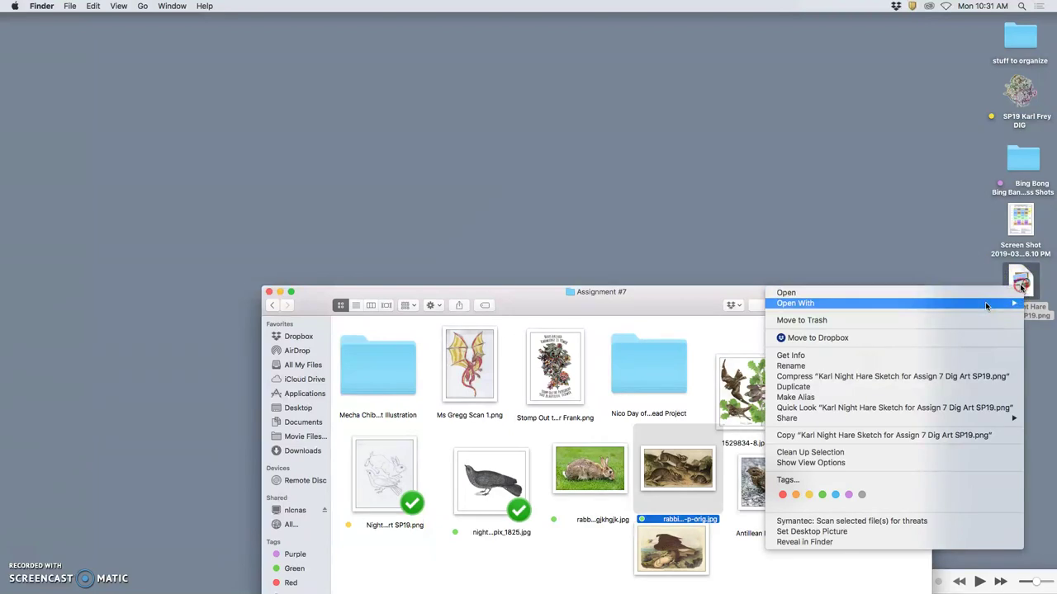
left_click(936, 249)
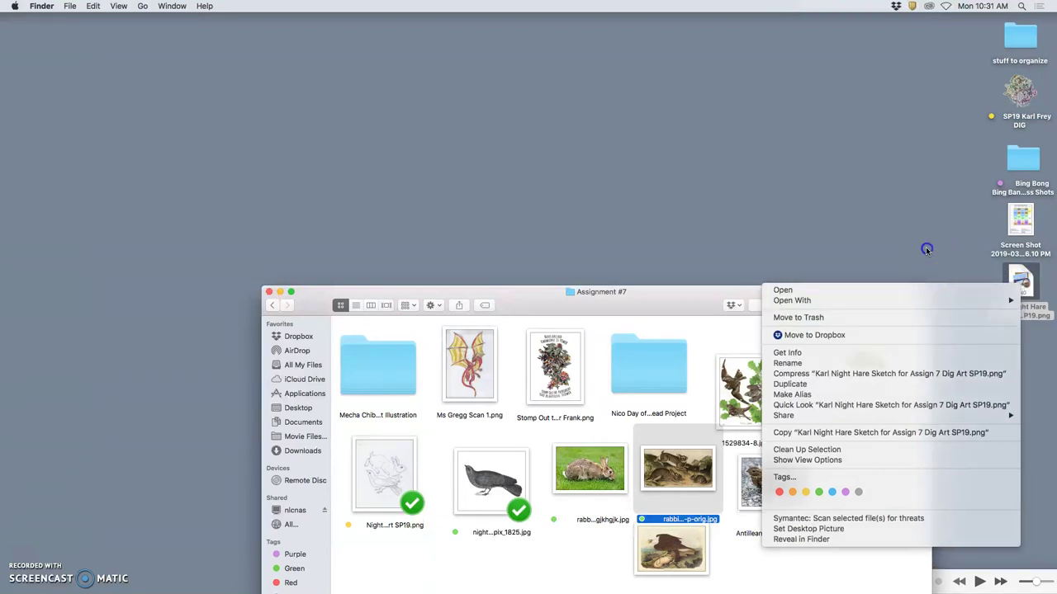
right_click(1026, 286)
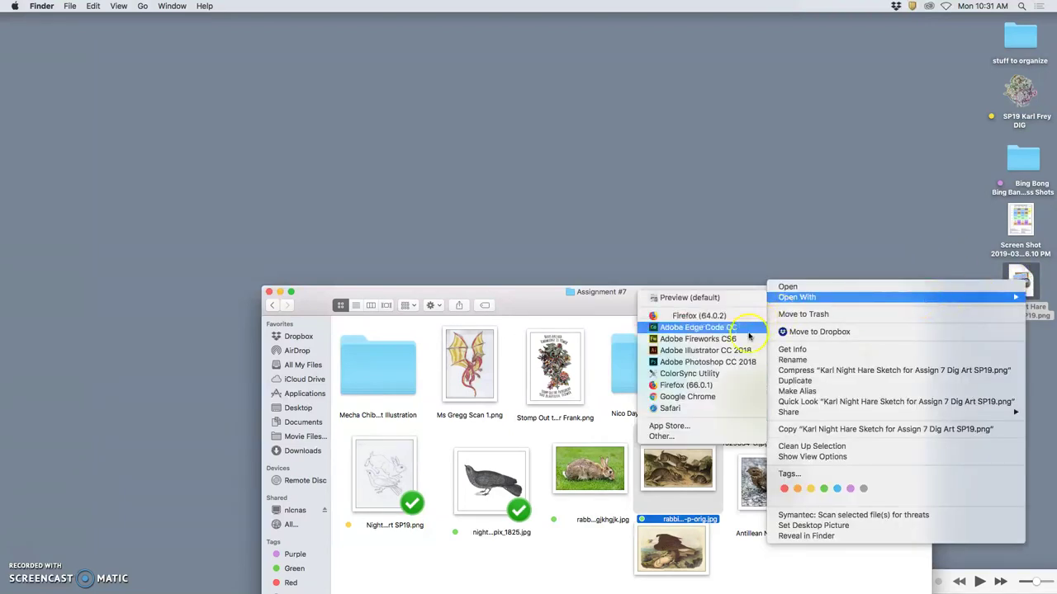
left_click(733, 272)
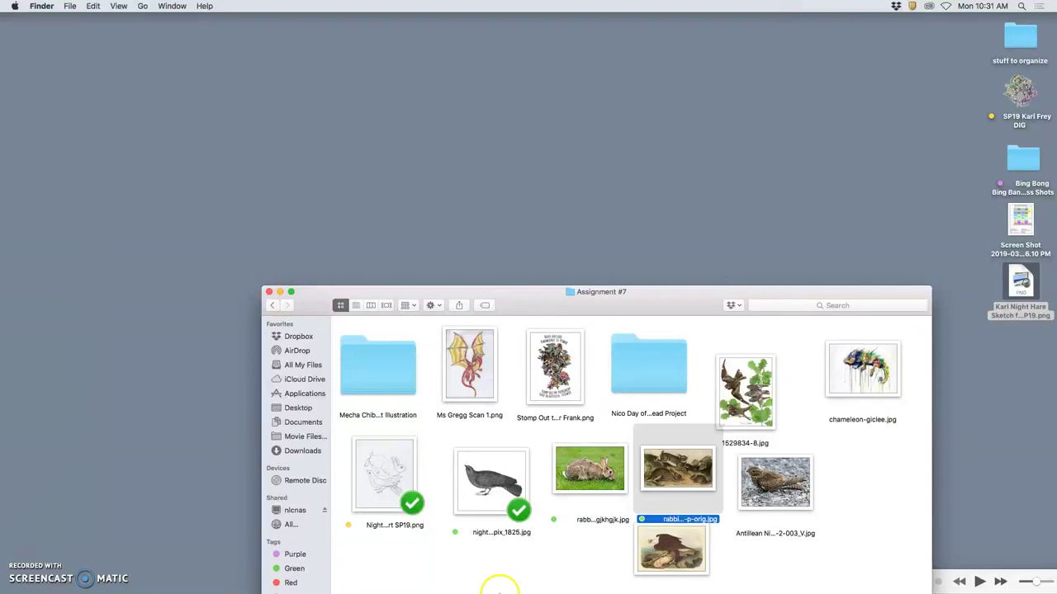
Force quit Adobe Illustrator CC 2018 from its Dock icon.
mouse_move(493, 575)
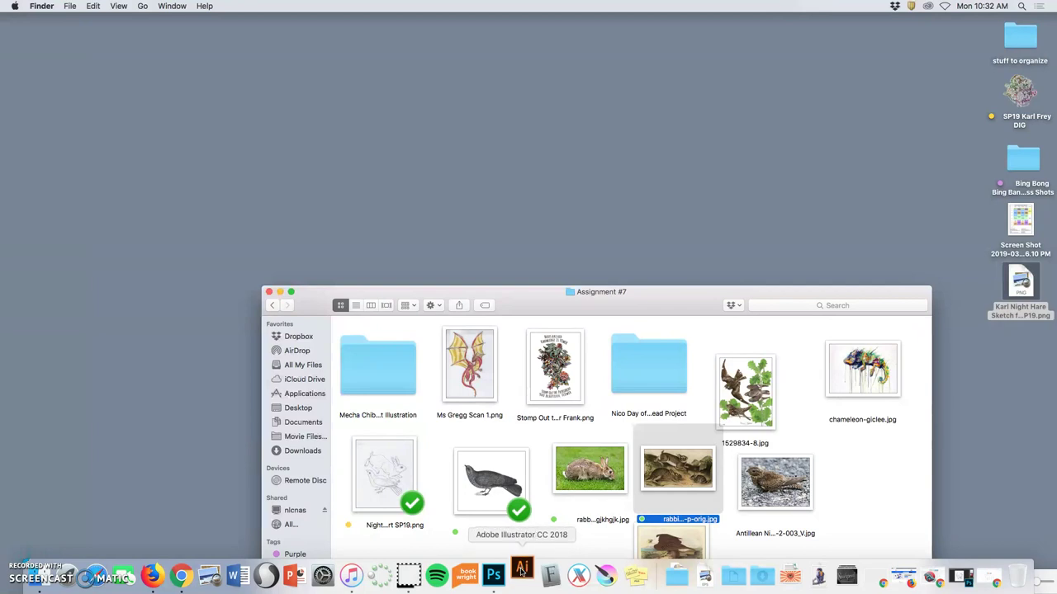
right_click(522, 572)
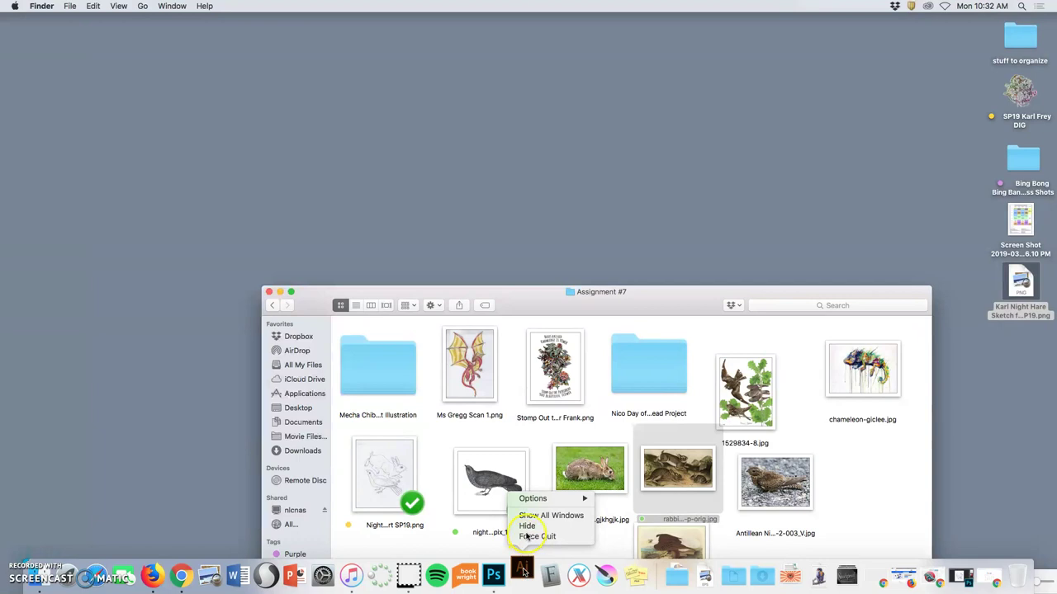
left_click(528, 536)
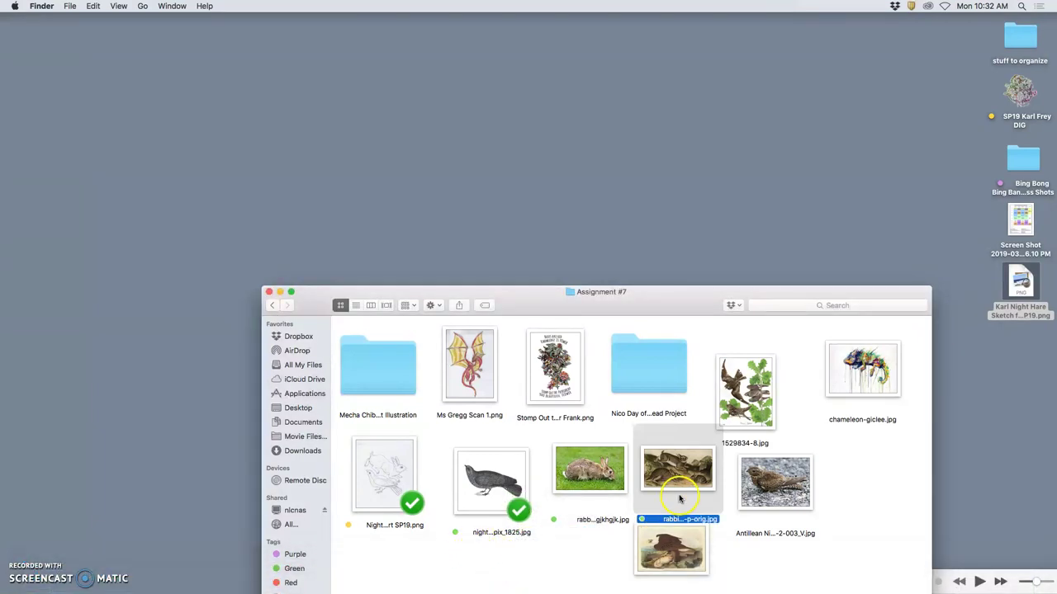
Bring the Assignment #7 Finder window back to the front and deselect the rabbit image file.
mouse_move(525, 578)
left_click(550, 456)
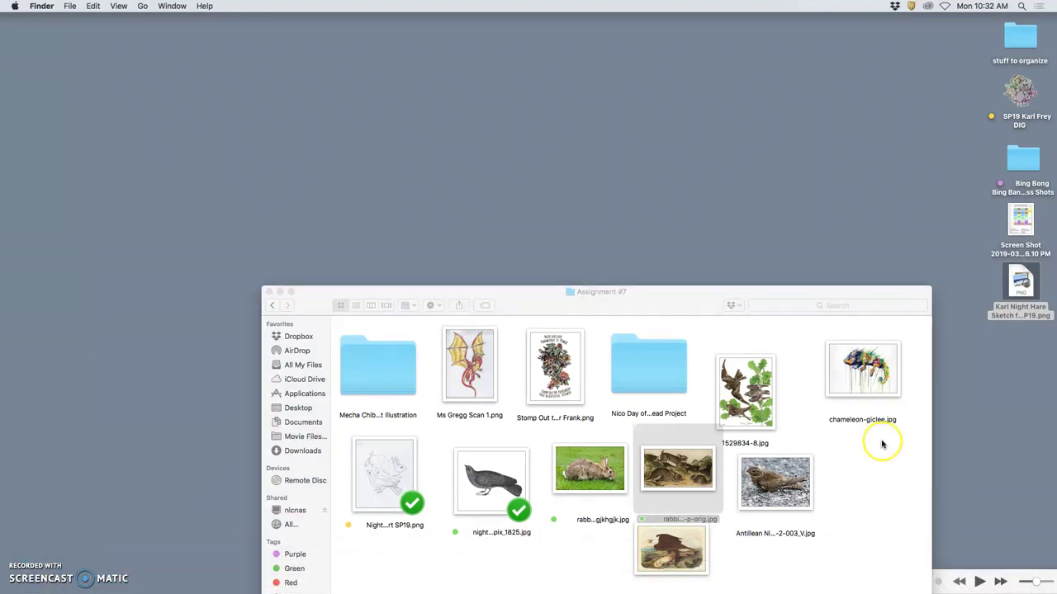
left_click(679, 463)
left_click(844, 481)
left_click(561, 385)
double_click(562, 385)
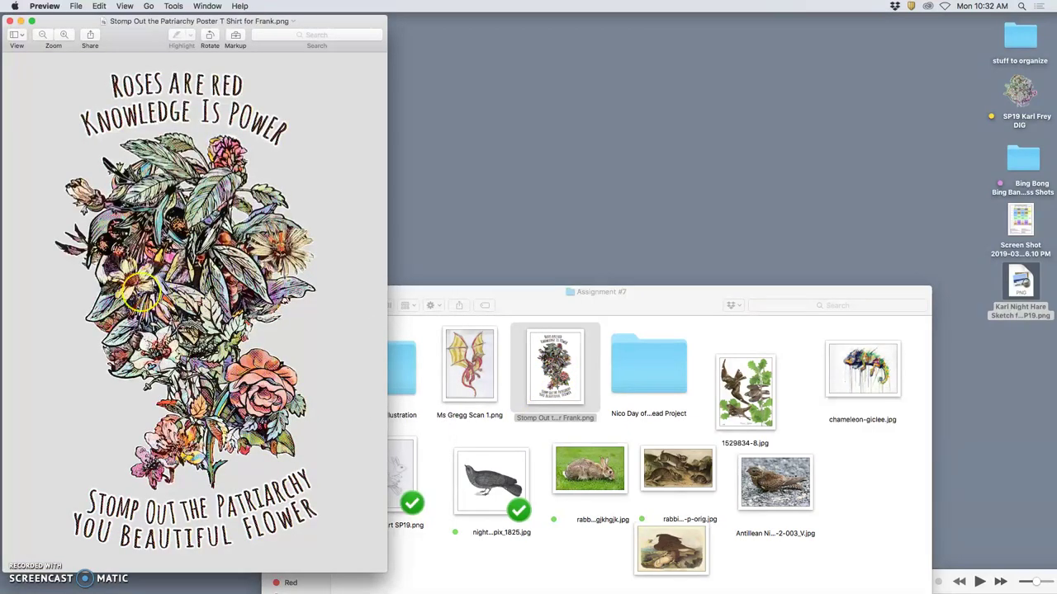
left_click(65, 35)
left_click(64, 35)
left_click(65, 34)
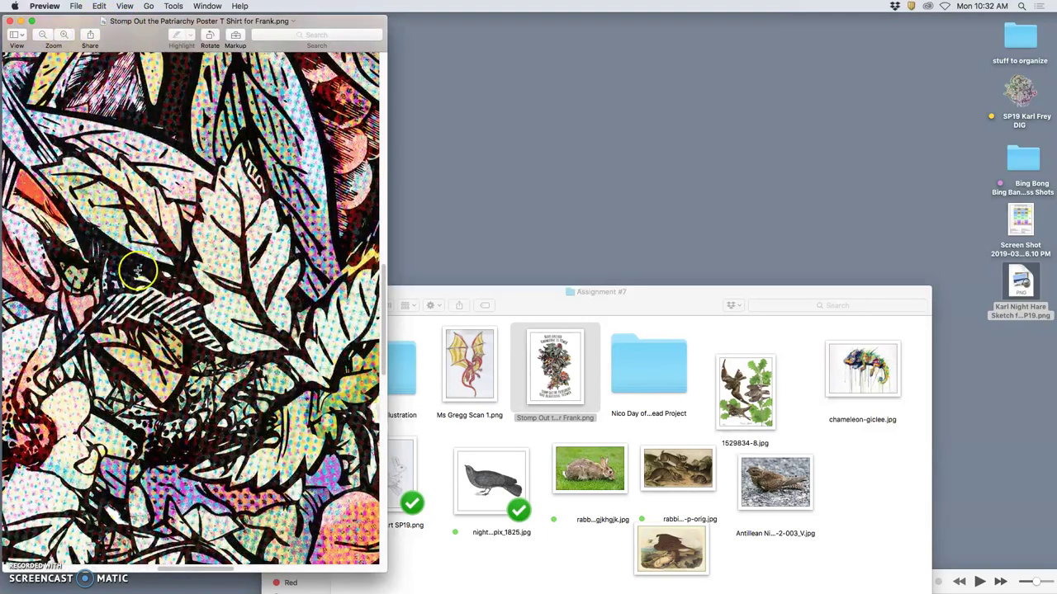
scroll(138, 267, "up", 5)
scroll(138, 267, "right", 2)
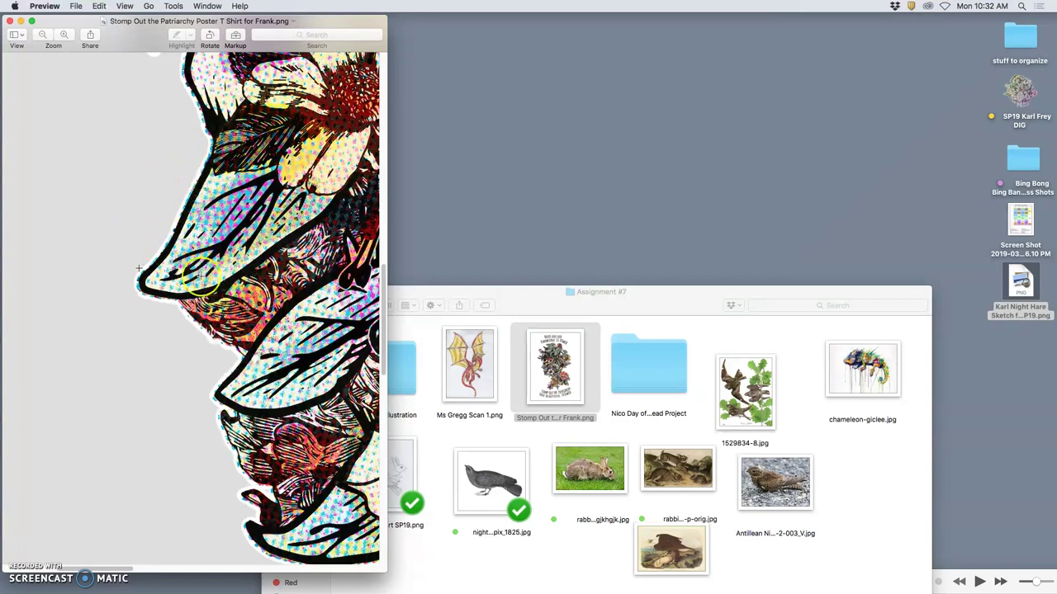
scroll(196, 272, "down", 10)
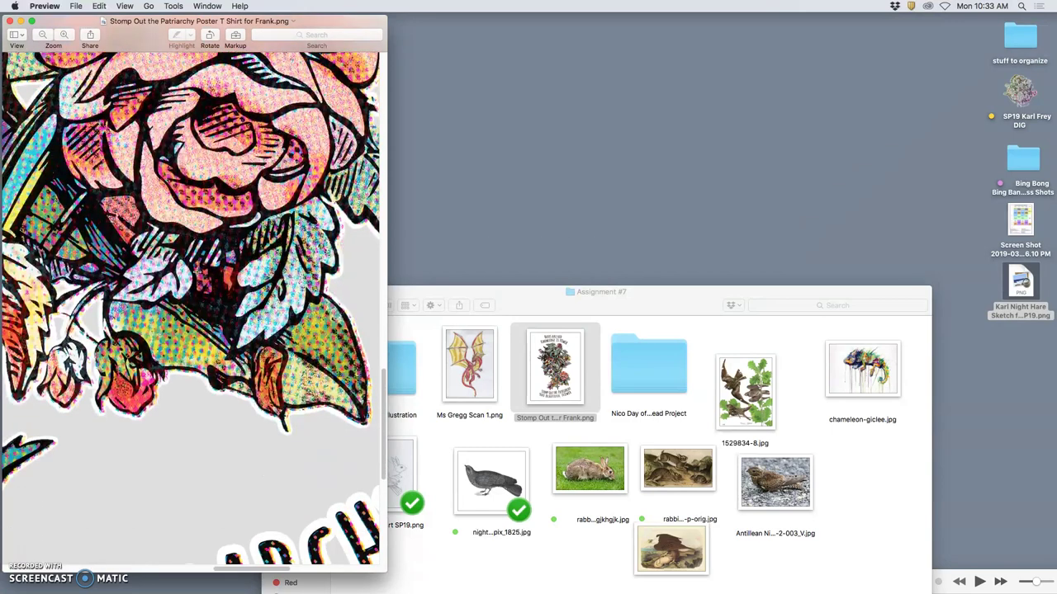
scroll(195, 272, "left", 10)
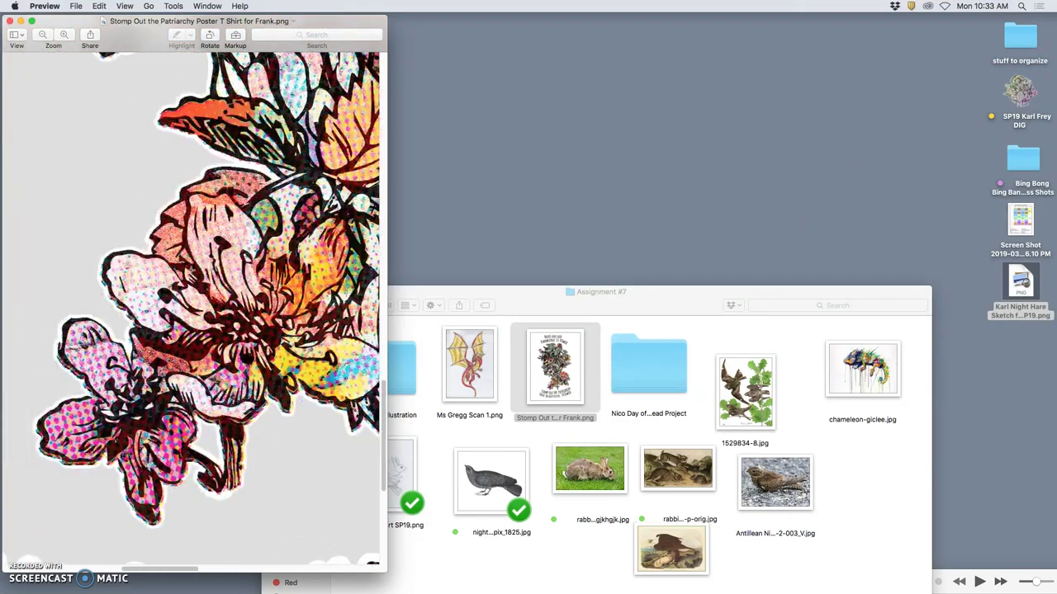
scroll(192, 269, "up", 10)
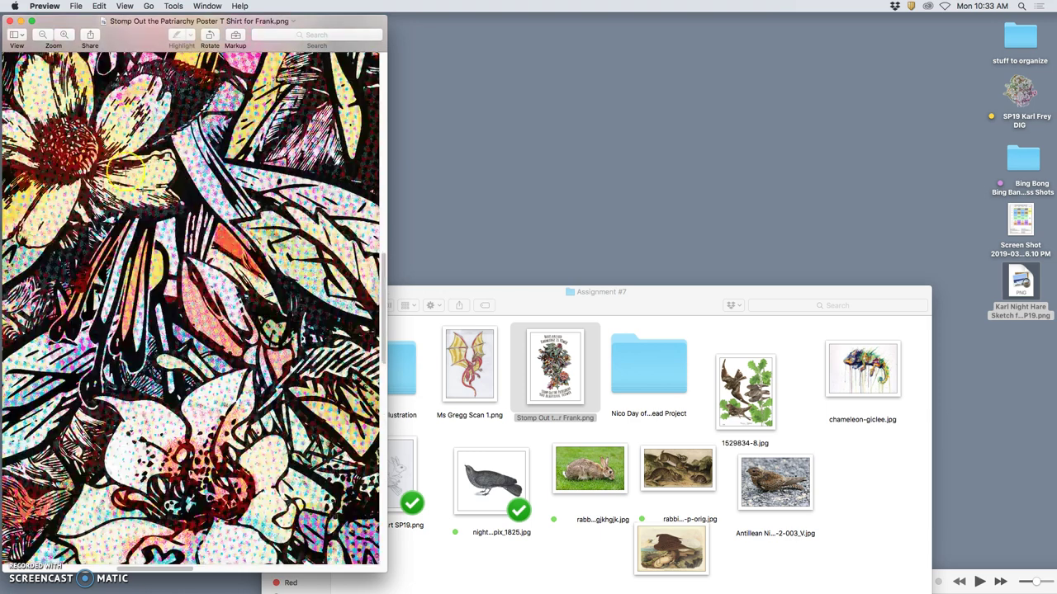
left_click(11, 21)
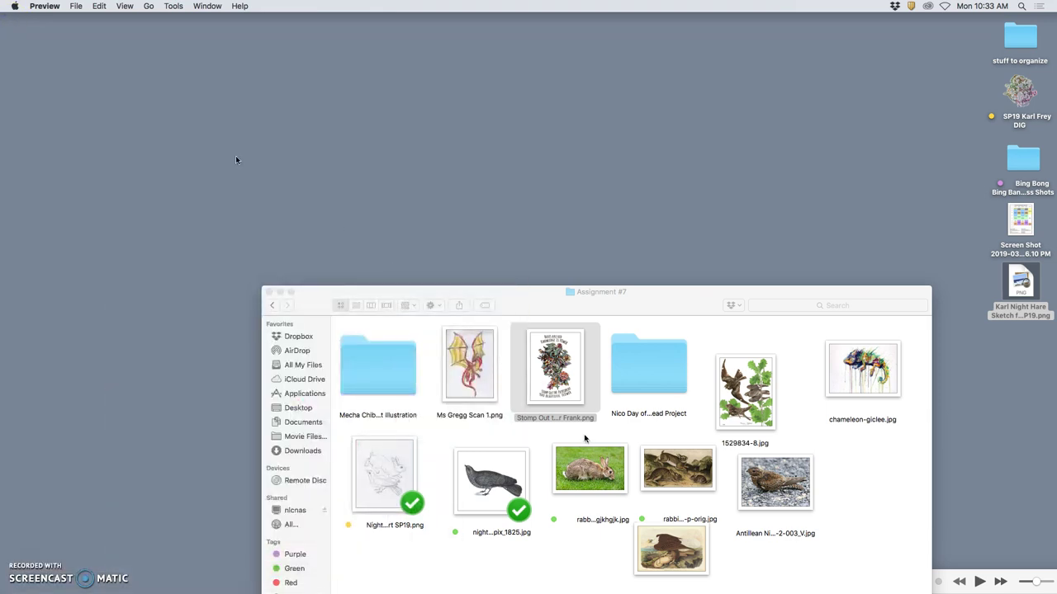
left_click(650, 378)
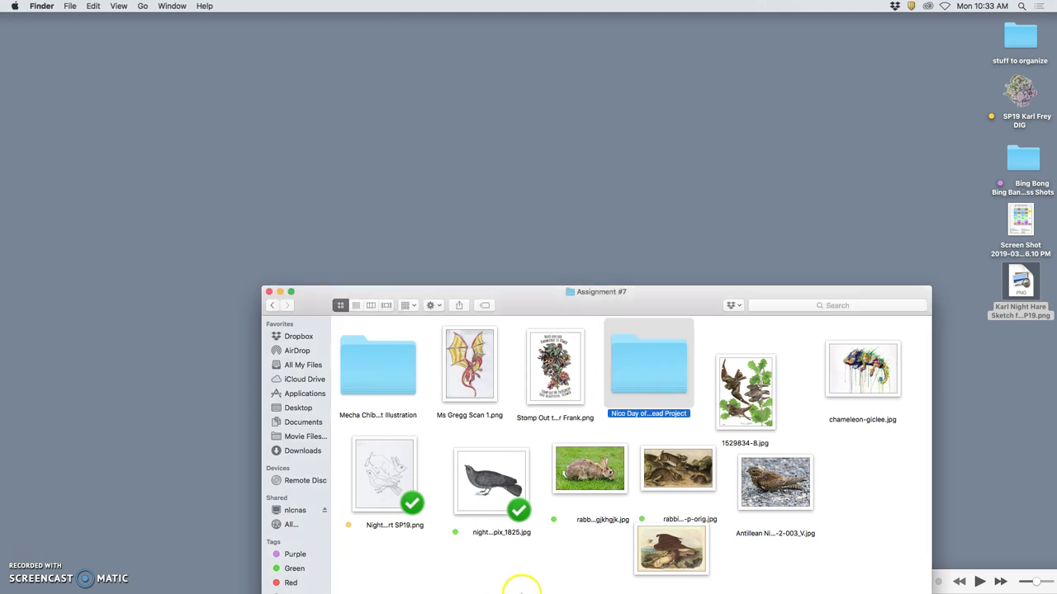